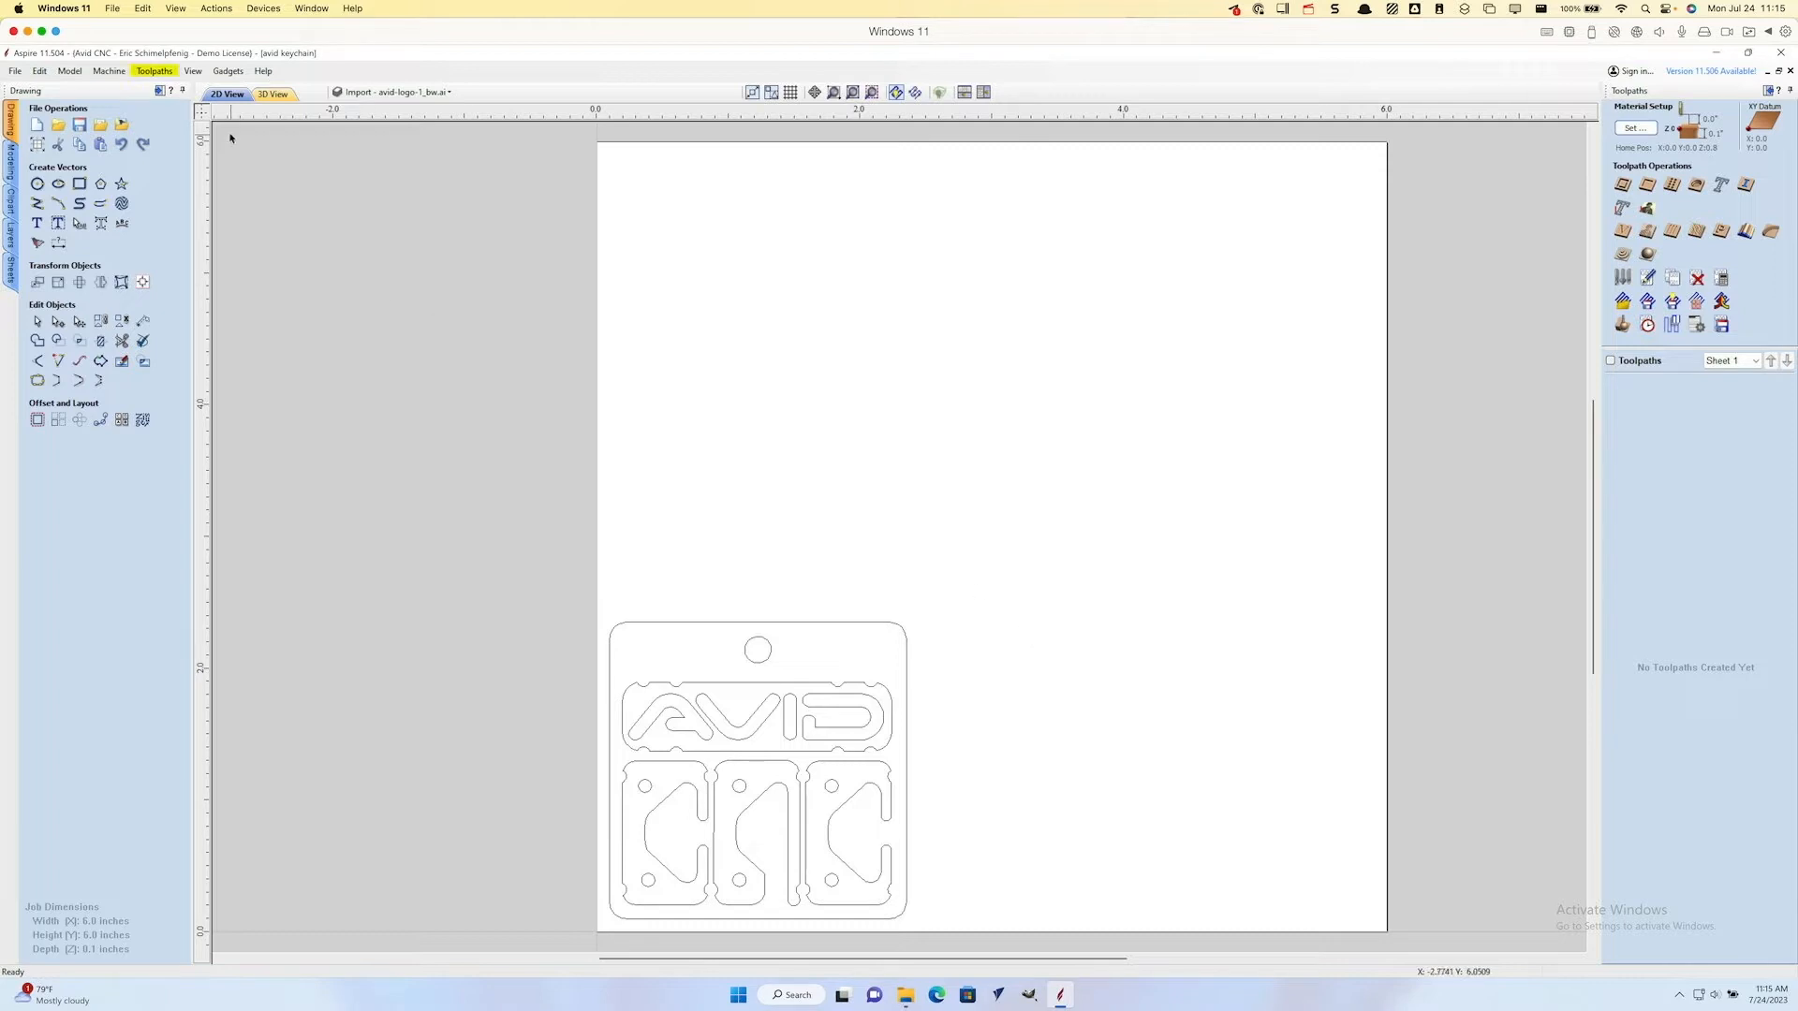
Step: Add a new tool to the personal group in the Tool Database and make it an End Mill named 15 Watt Laser
left_click(160, 73)
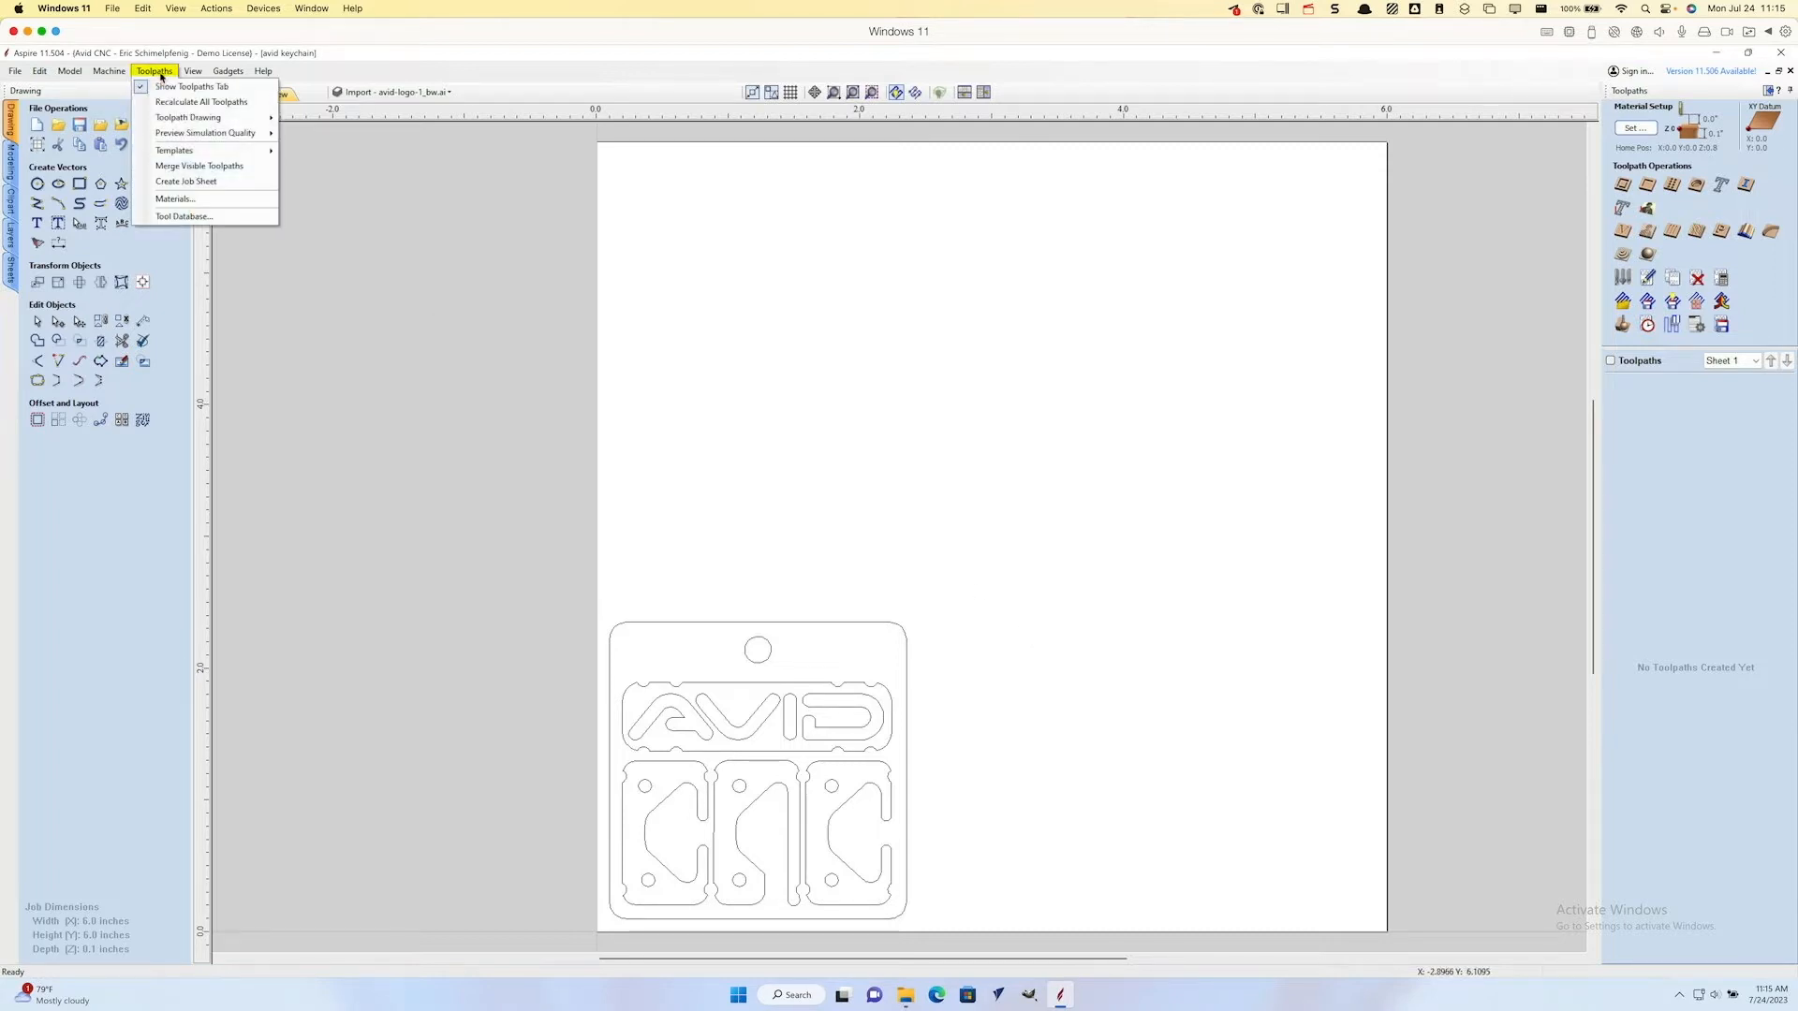
left_click(180, 216)
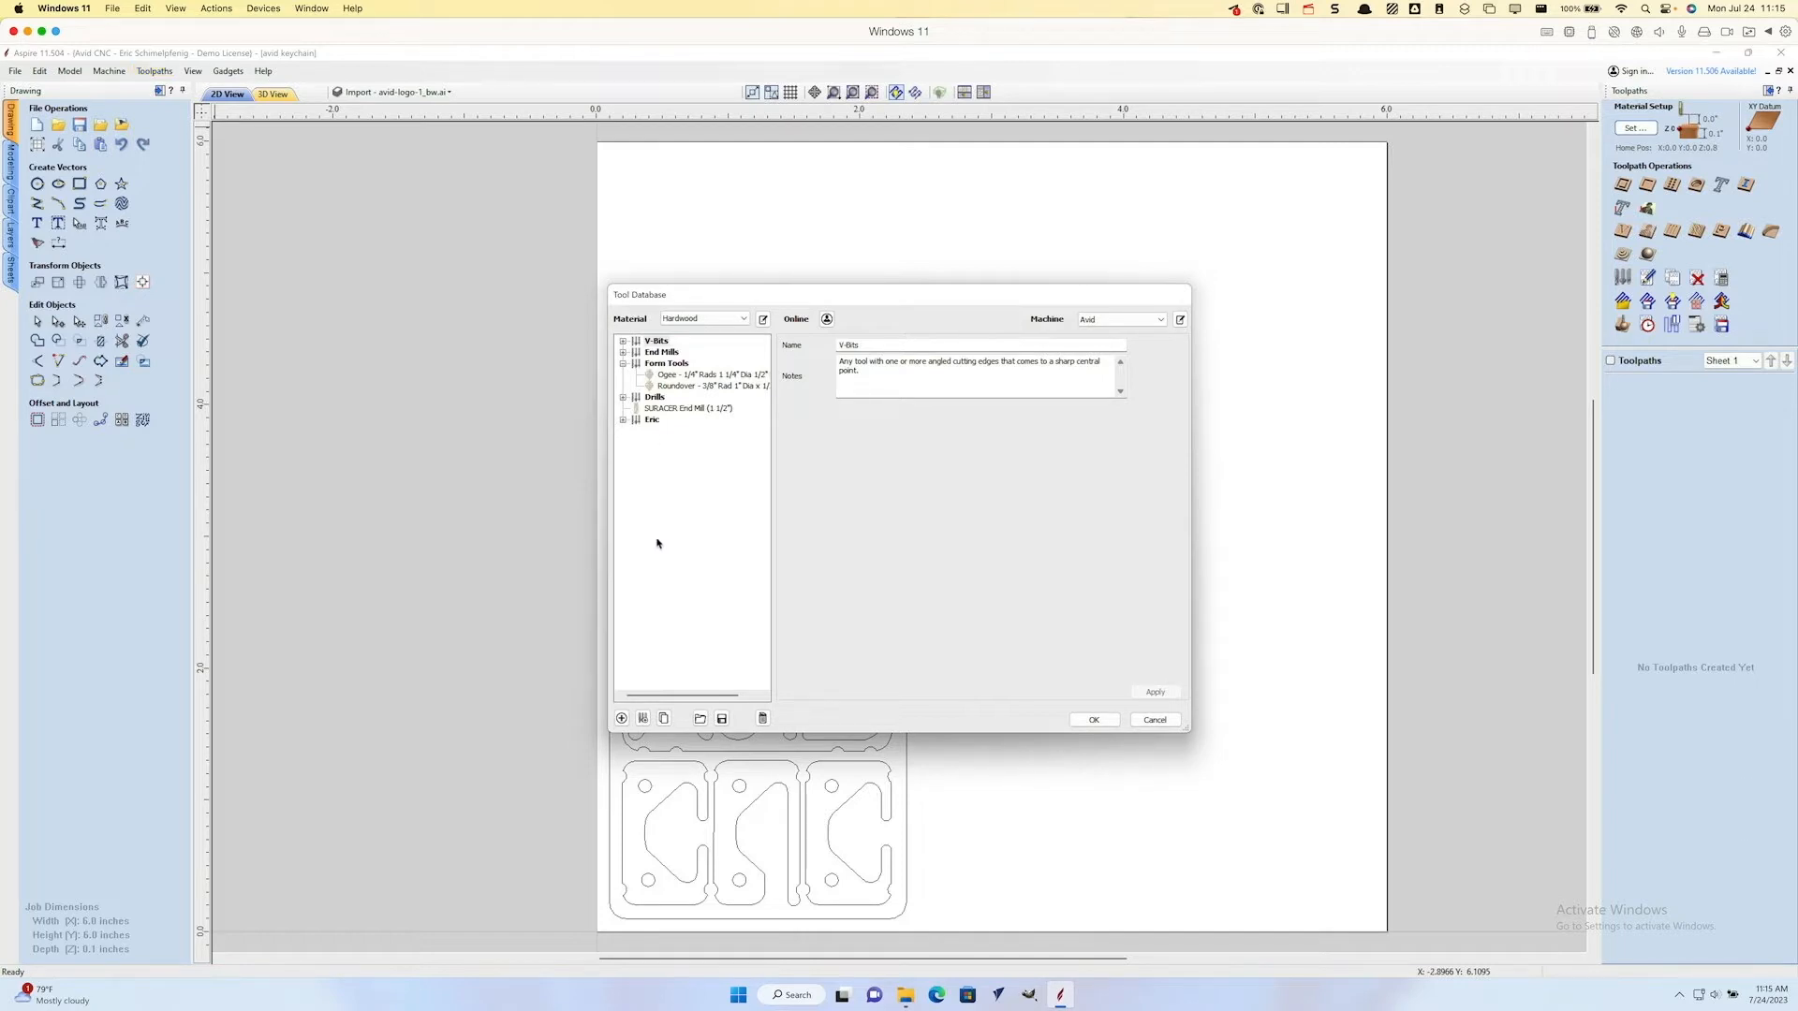
left_click(653, 419)
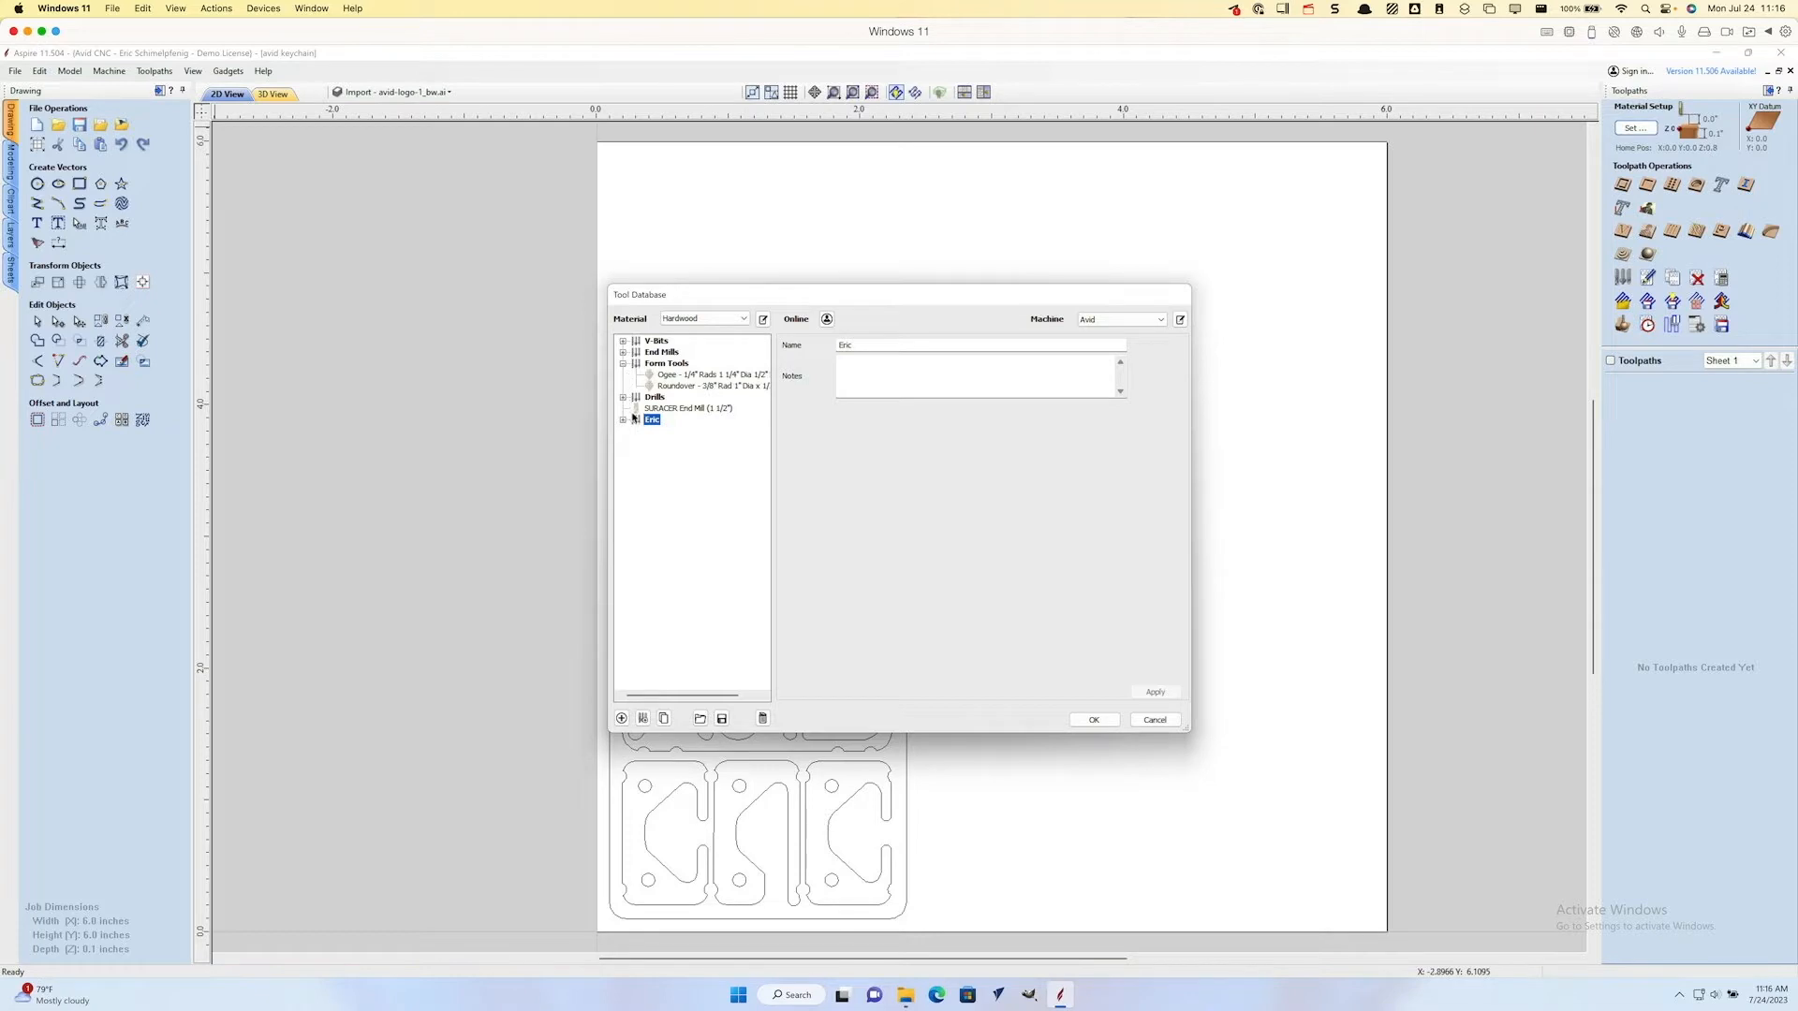
left_click(622, 718)
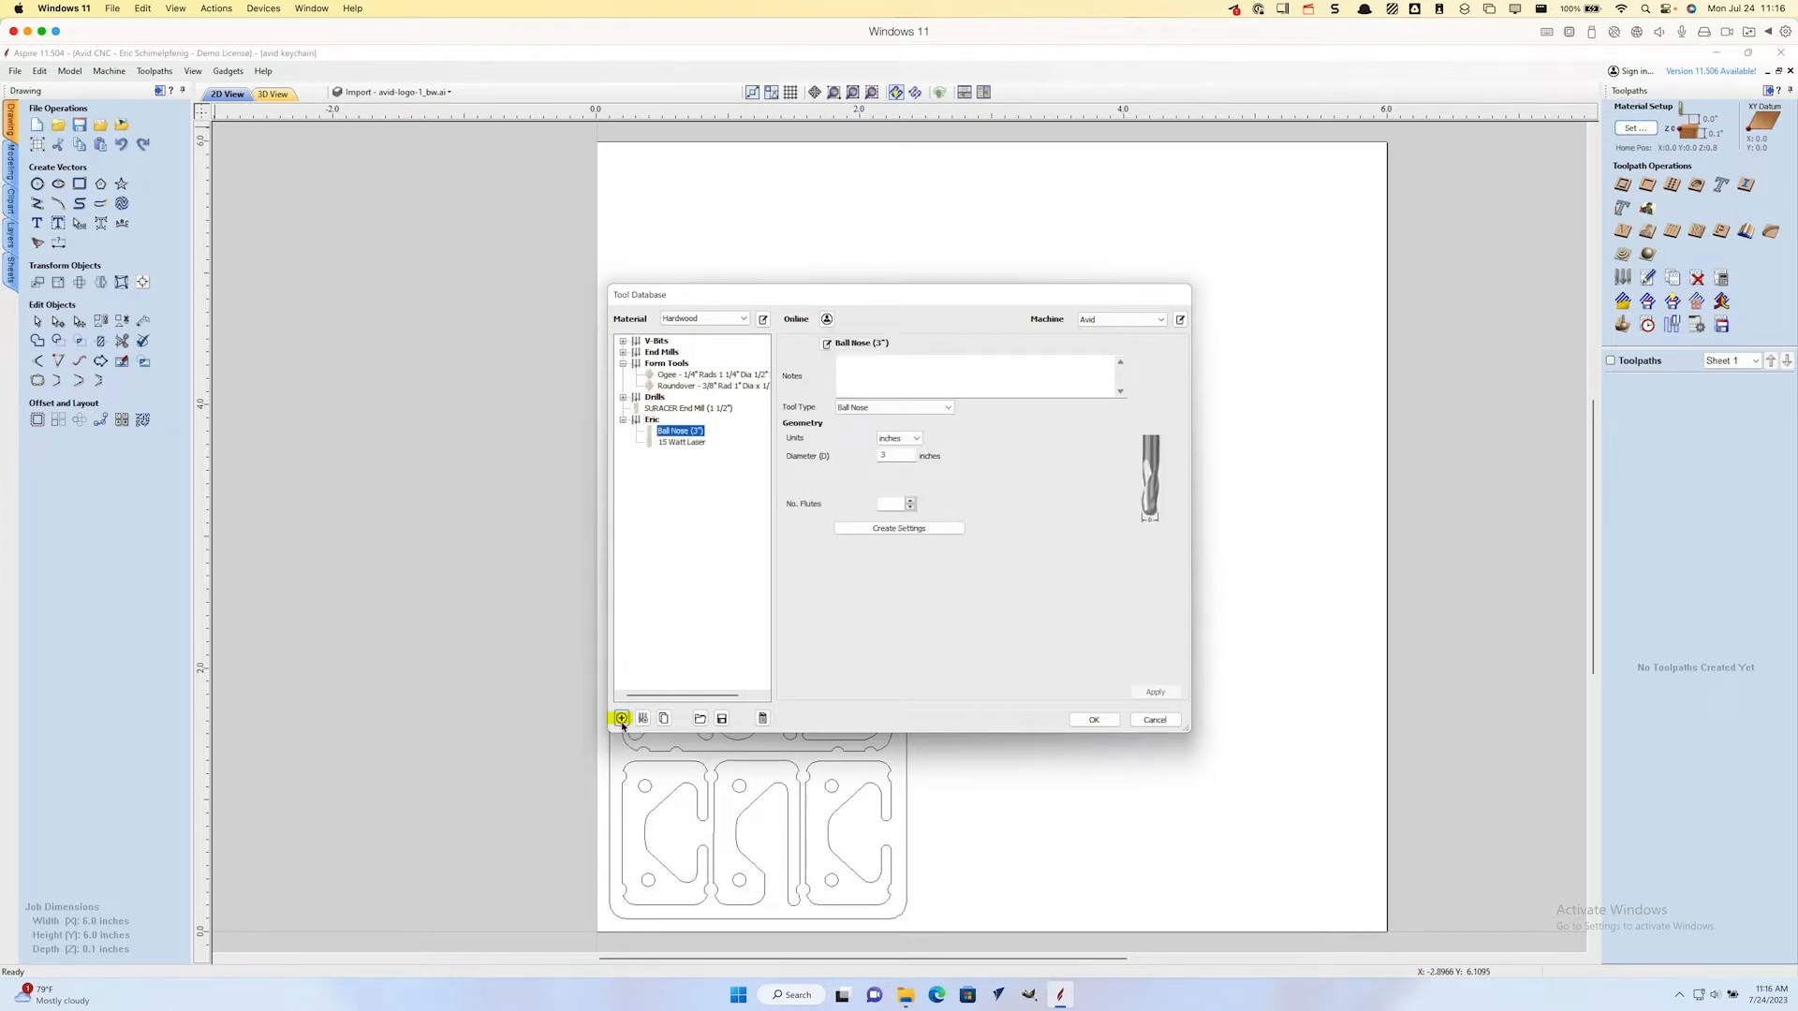
left_click(916, 409)
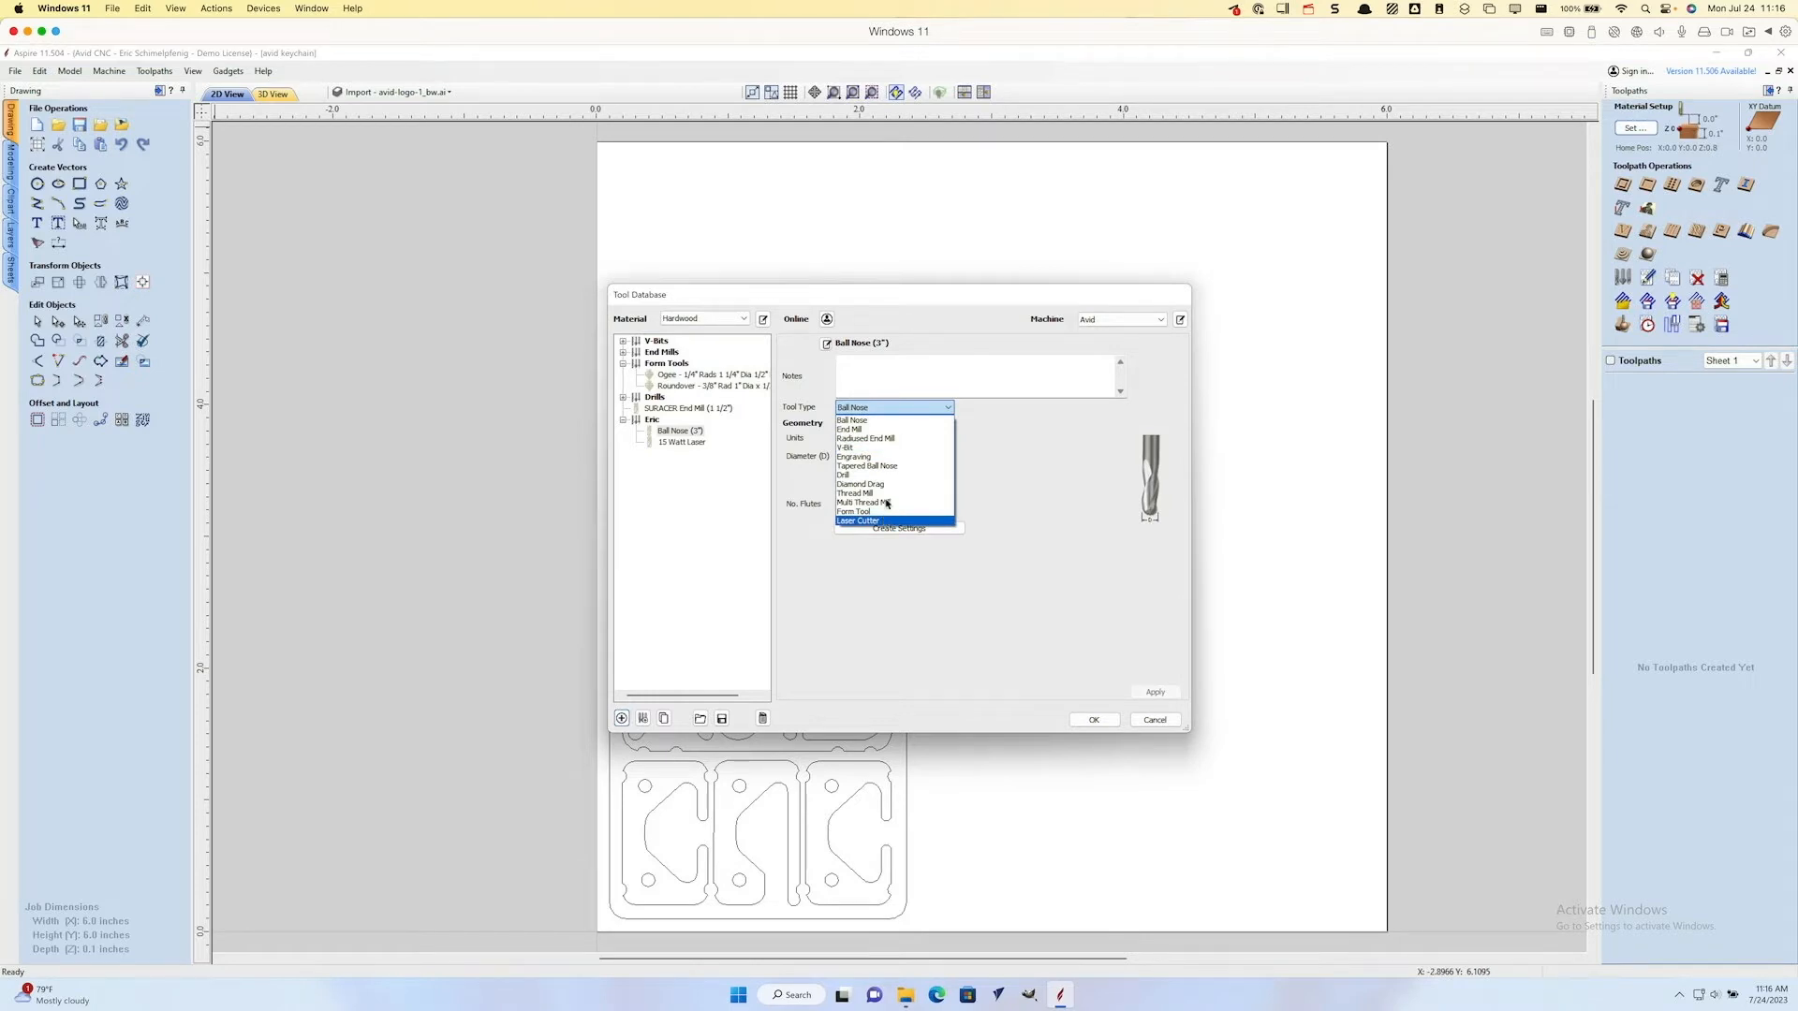
left_click(888, 430)
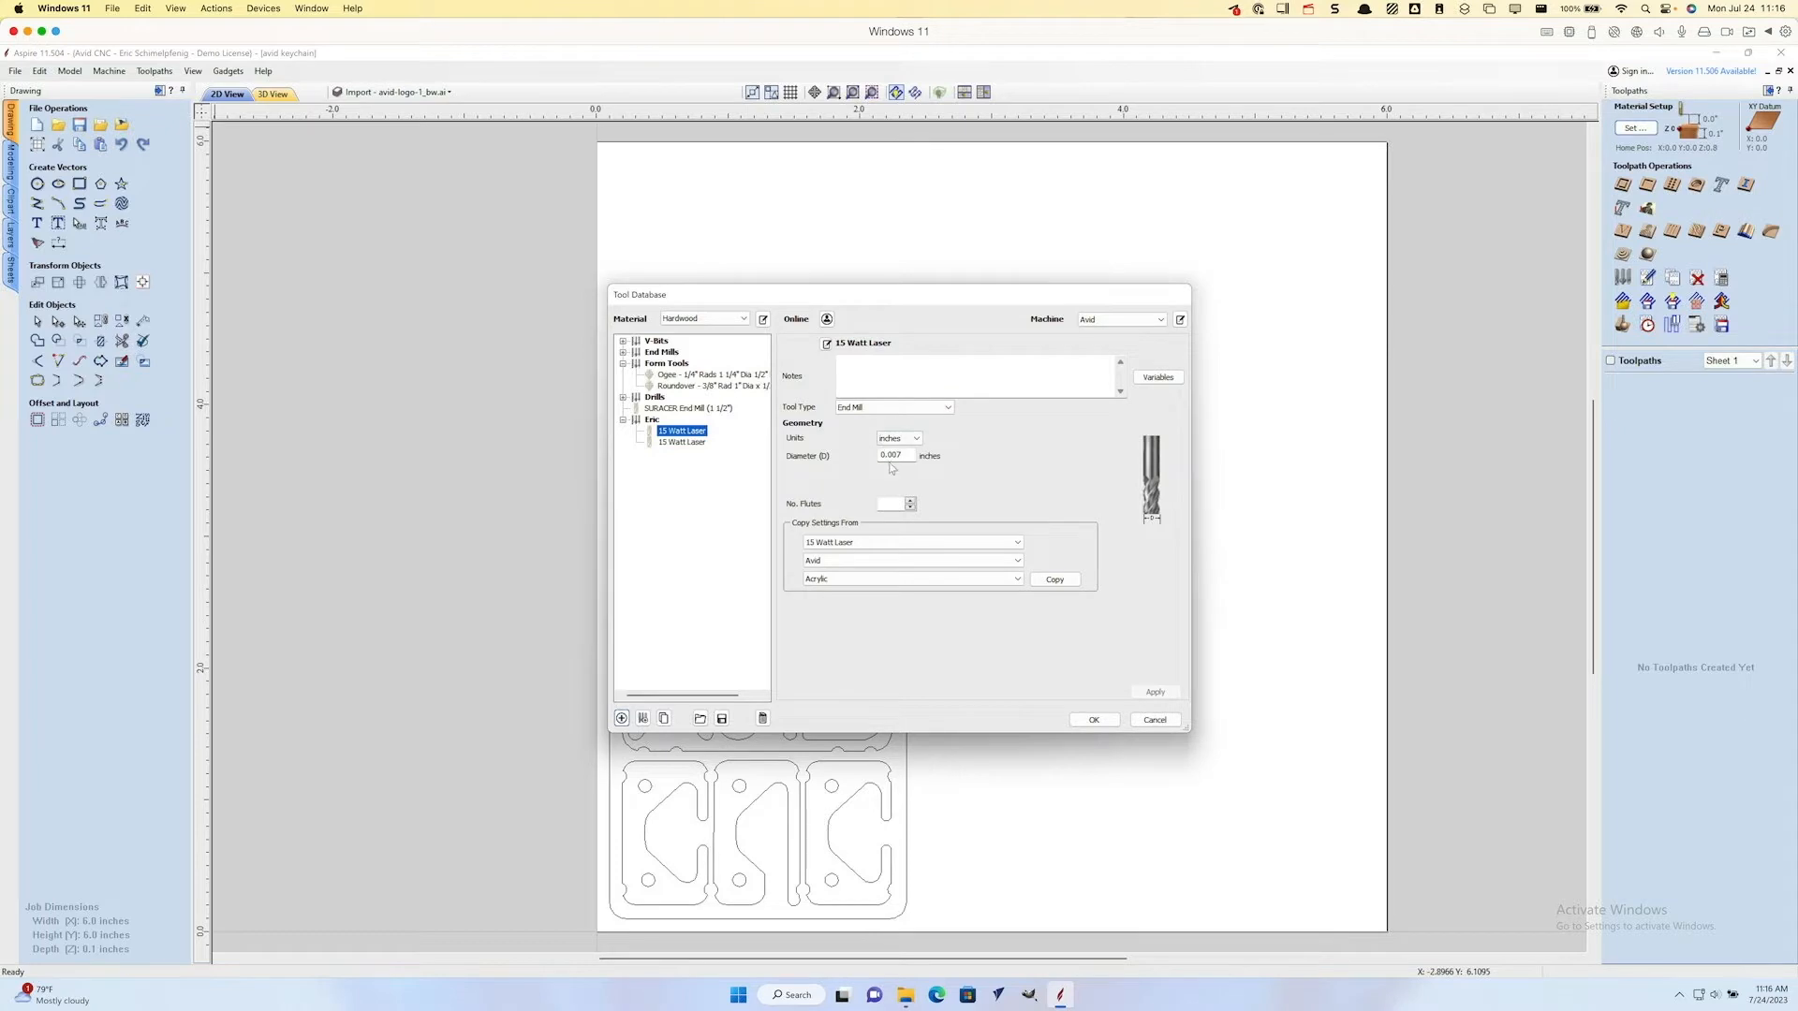
Step: Give the tool a 0.007-inch diameter, copy the existing 15 Watt Laser's Acrylic settings, and set pass depth to 0.02 and stepover to 0.007 inches
double_click(902, 456)
left_click(1053, 578)
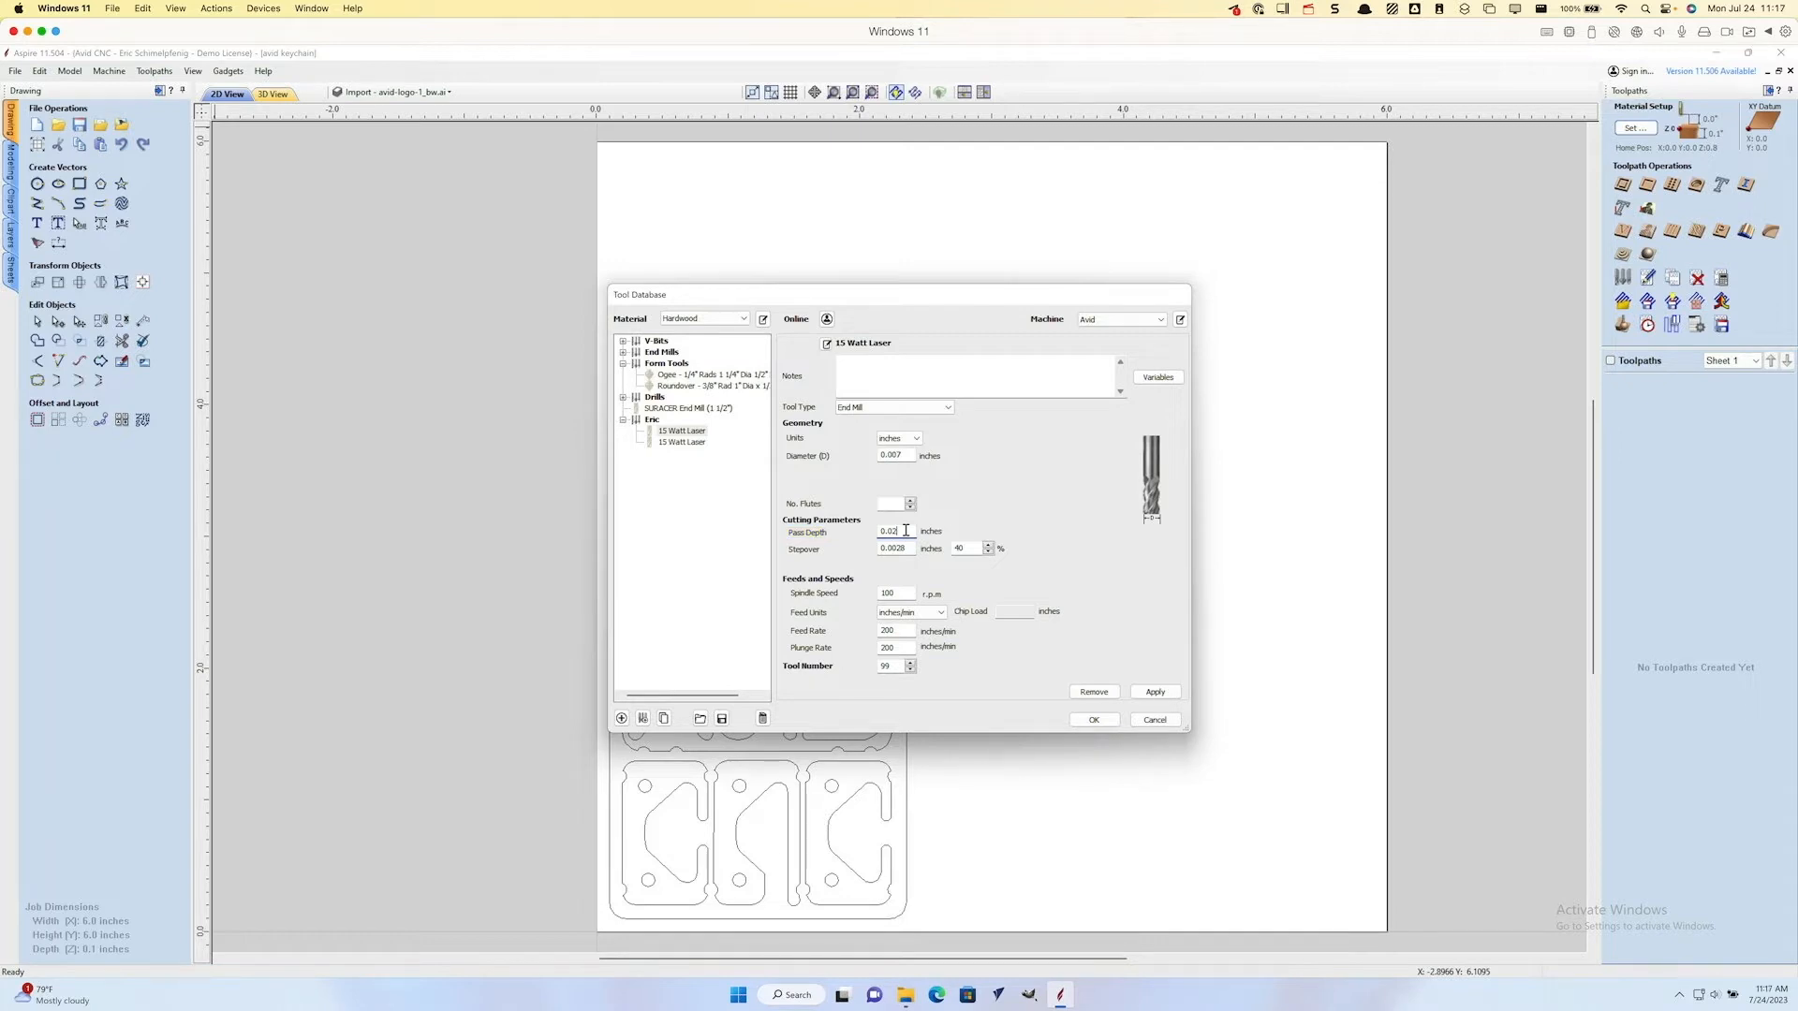
left_click_drag(908, 548, 876, 552)
type(".0")
Step: Set the tool's spindle speed to 80 and both feed and plunge rates to 125 inches/min, and save the tool
double_click(889, 593)
type("50")
double_click(885, 594)
type("80")
double_click(886, 630)
type("125")
double_click(884, 647)
type("1")
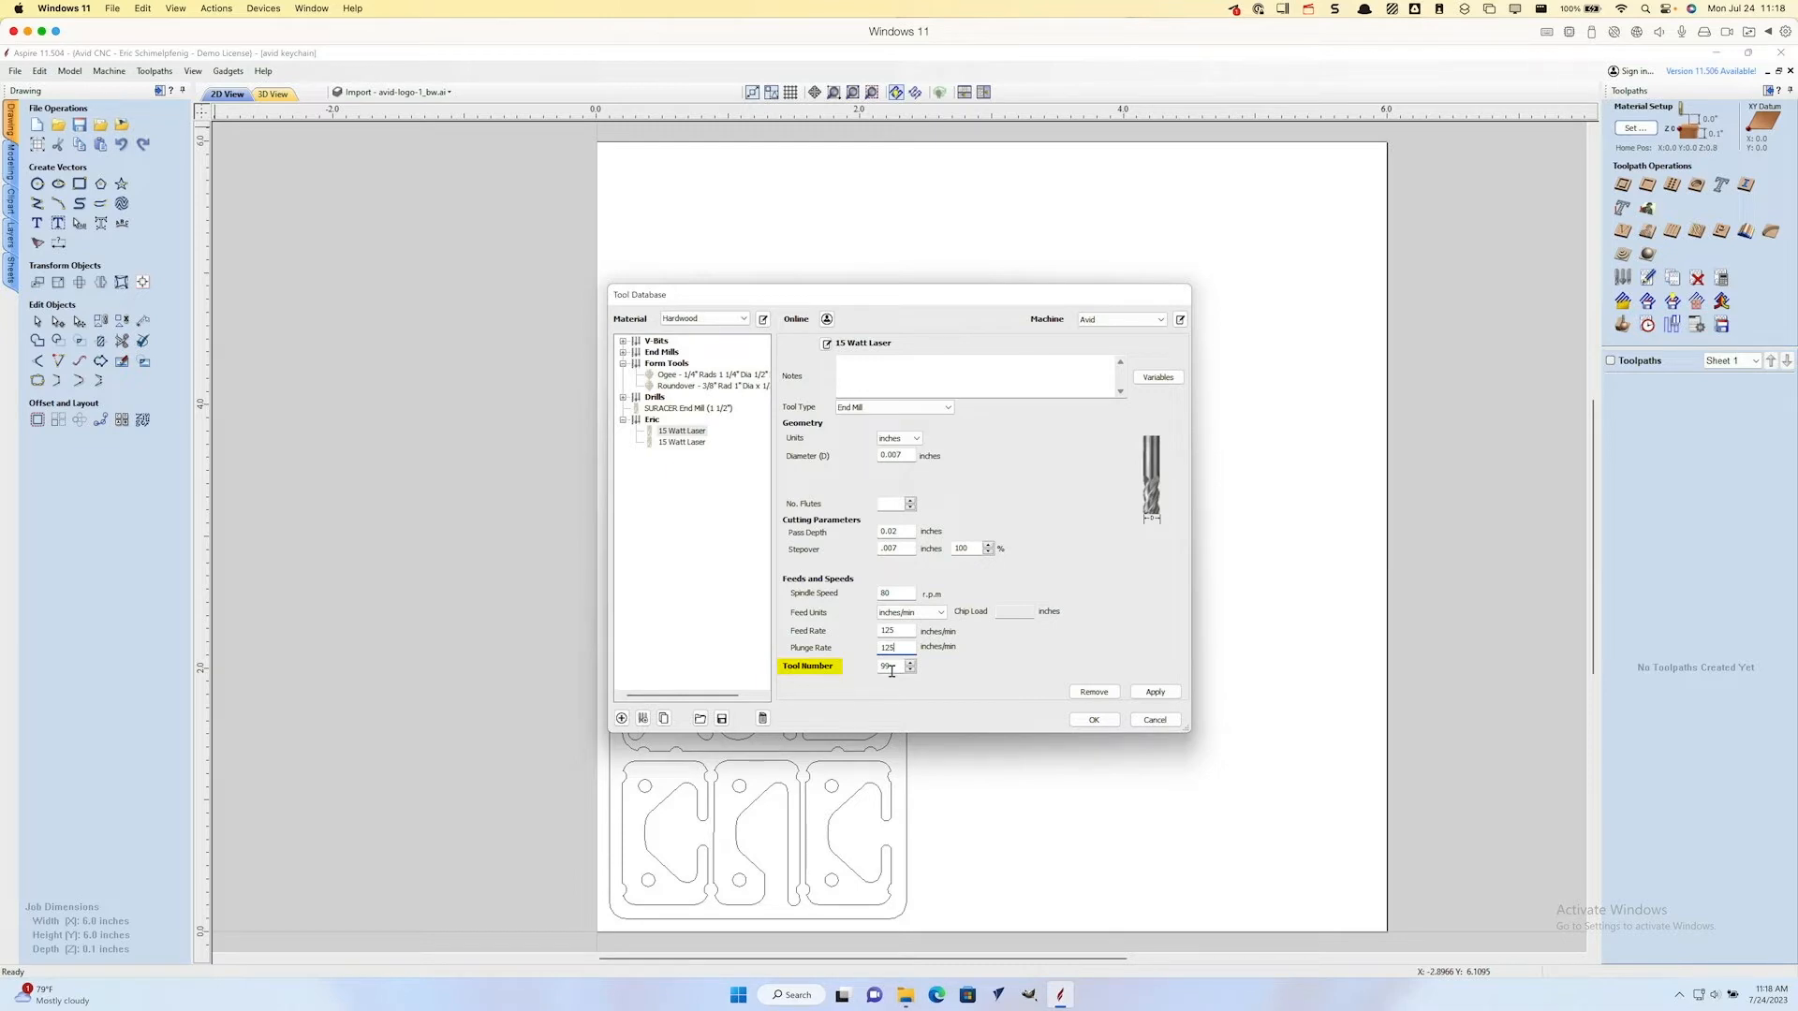
left_click_drag(892, 671, 878, 667)
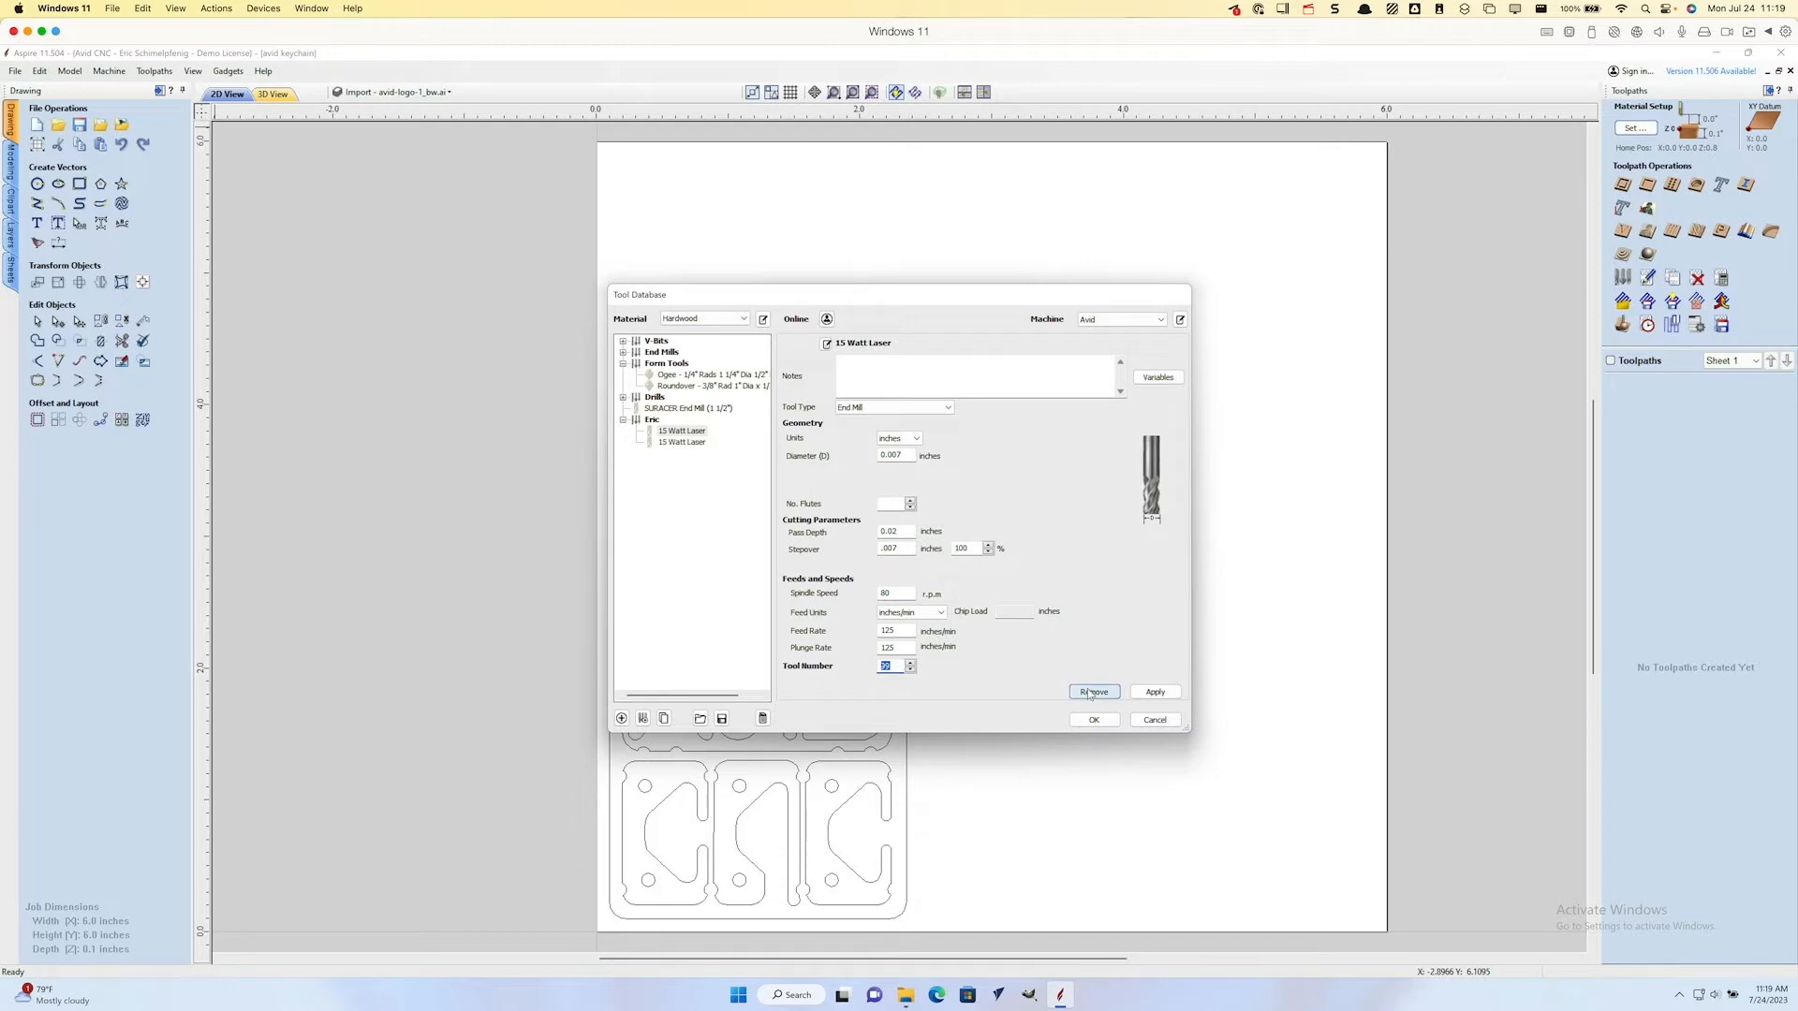
left_click(1154, 692)
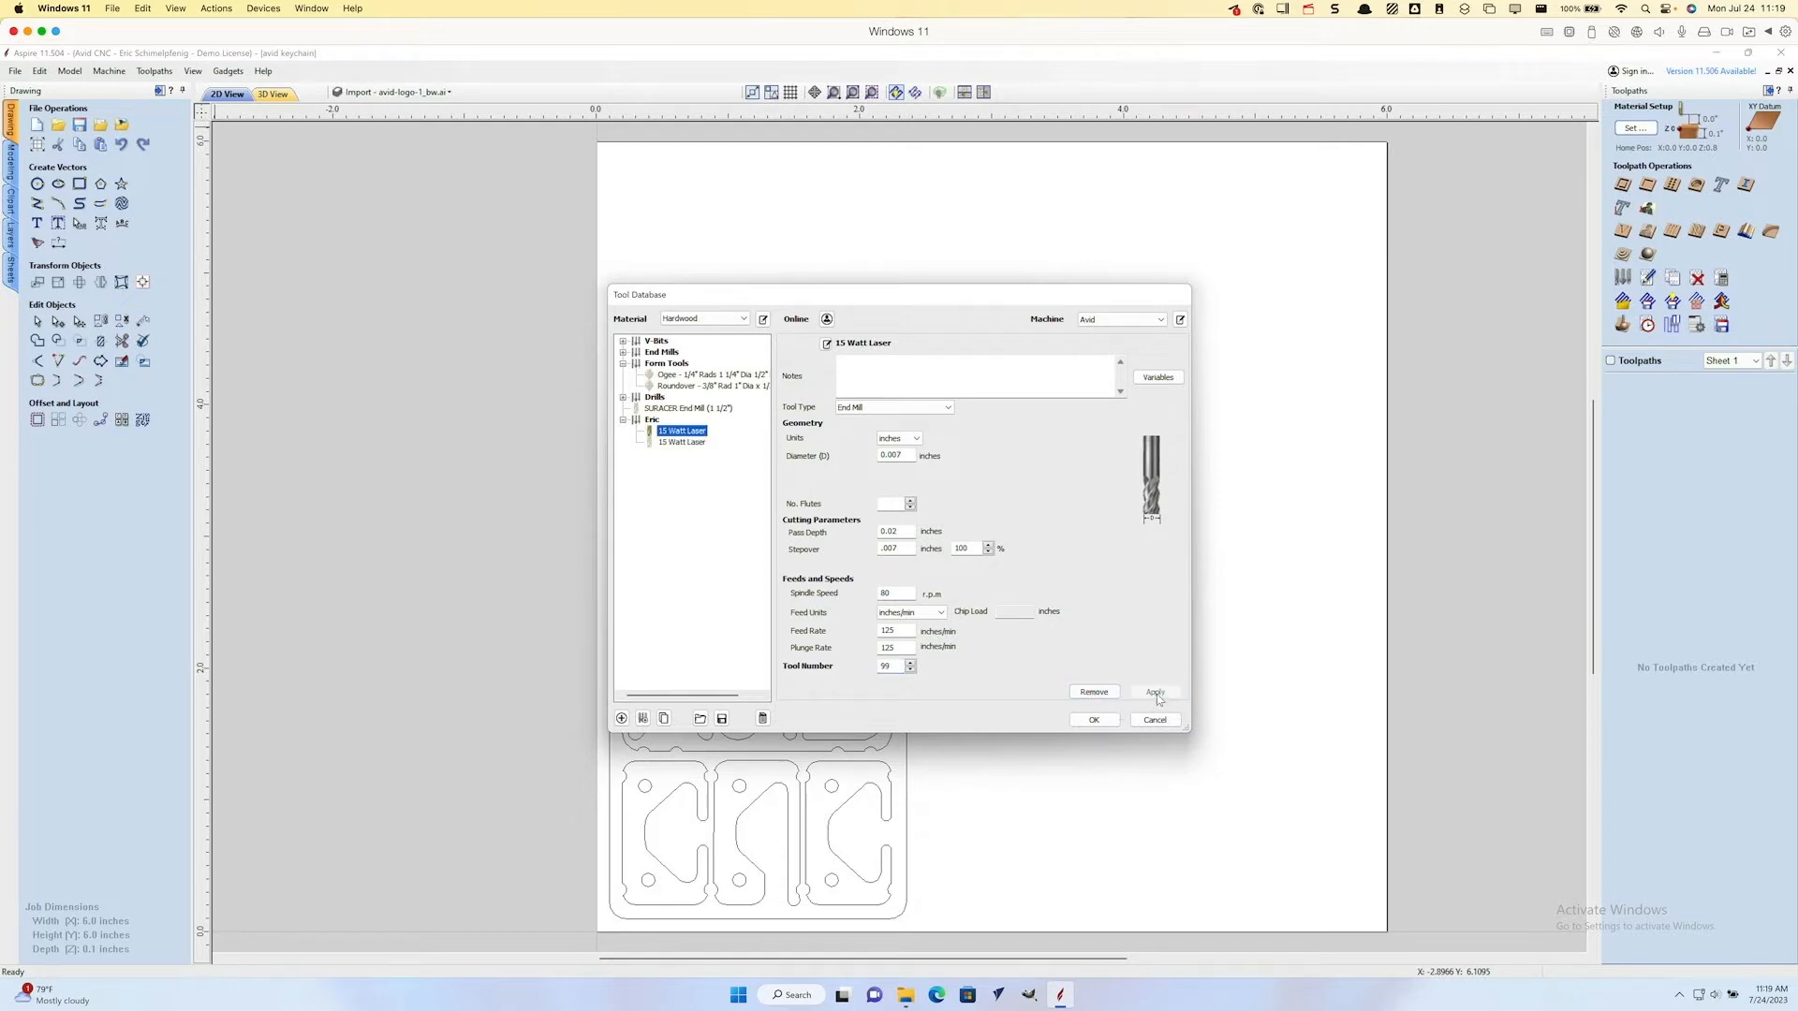
left_click(1113, 720)
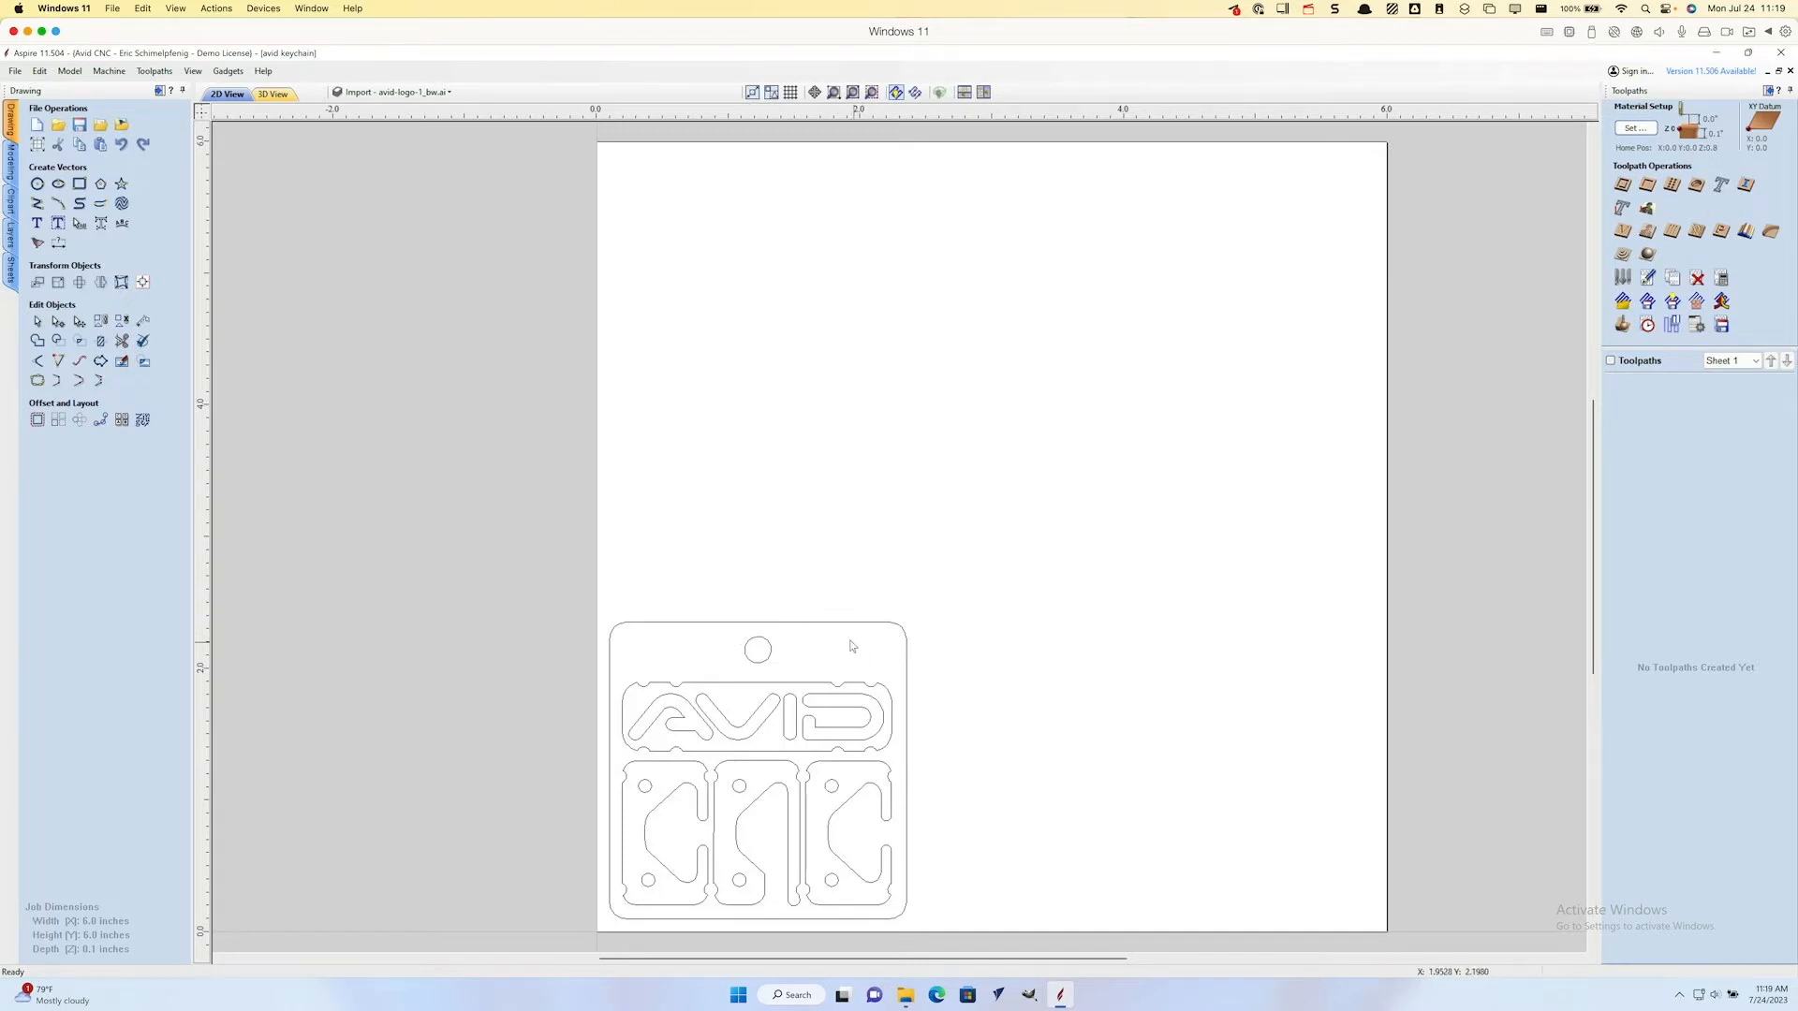
Step: Start a 2D Profile toolpath on the keychain's outer border and hanging hole, picking the new 15 Watt Laser from the personal tool group
left_click_drag(794, 650, 736, 607)
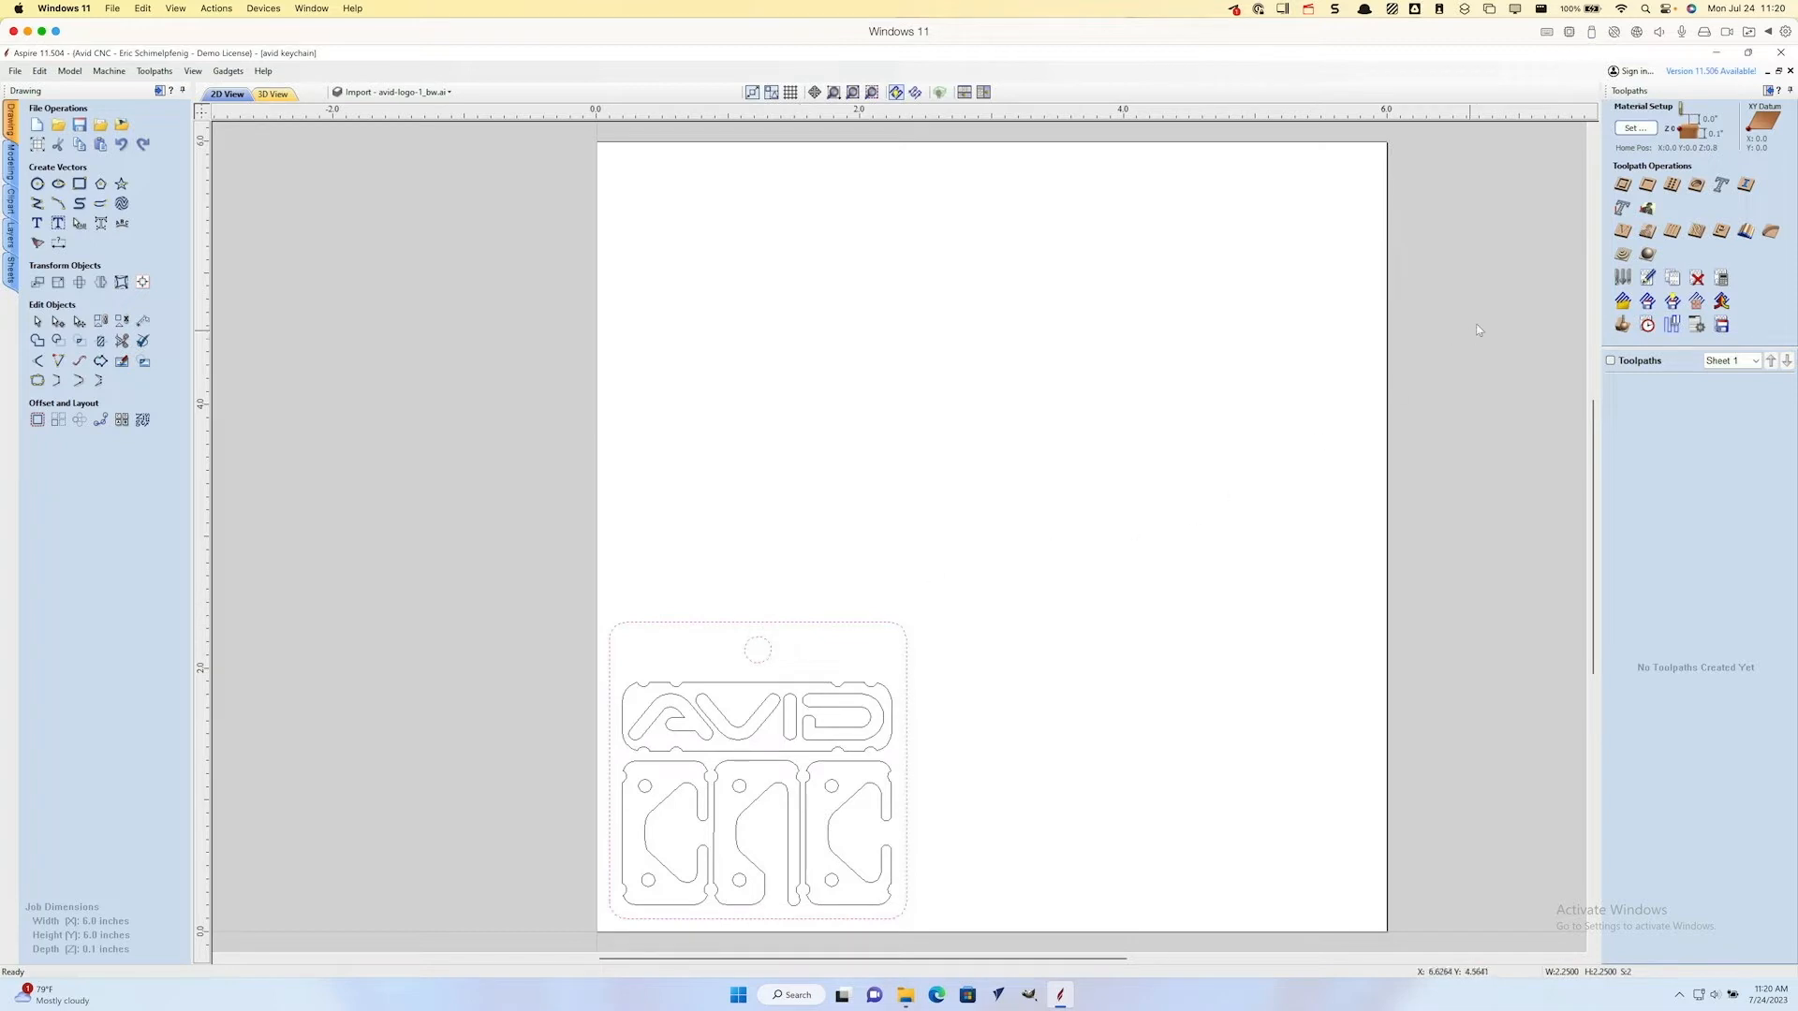
left_click(1623, 186)
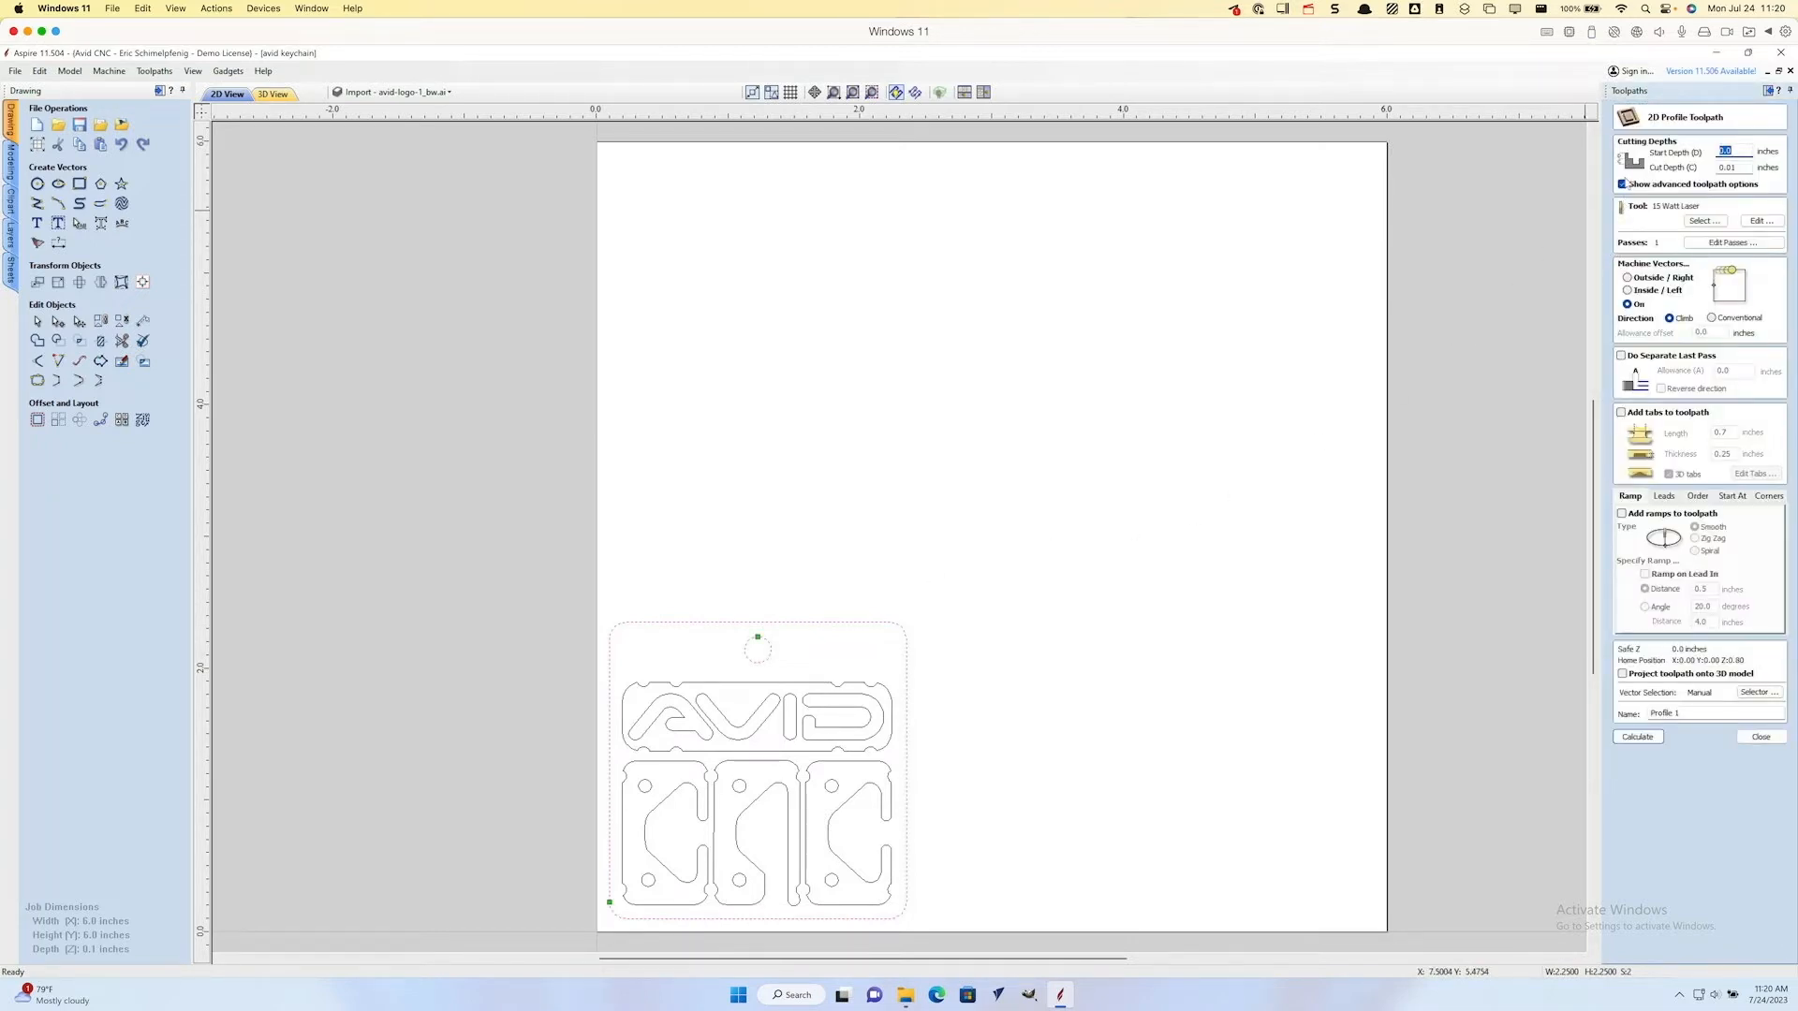
left_click(1695, 225)
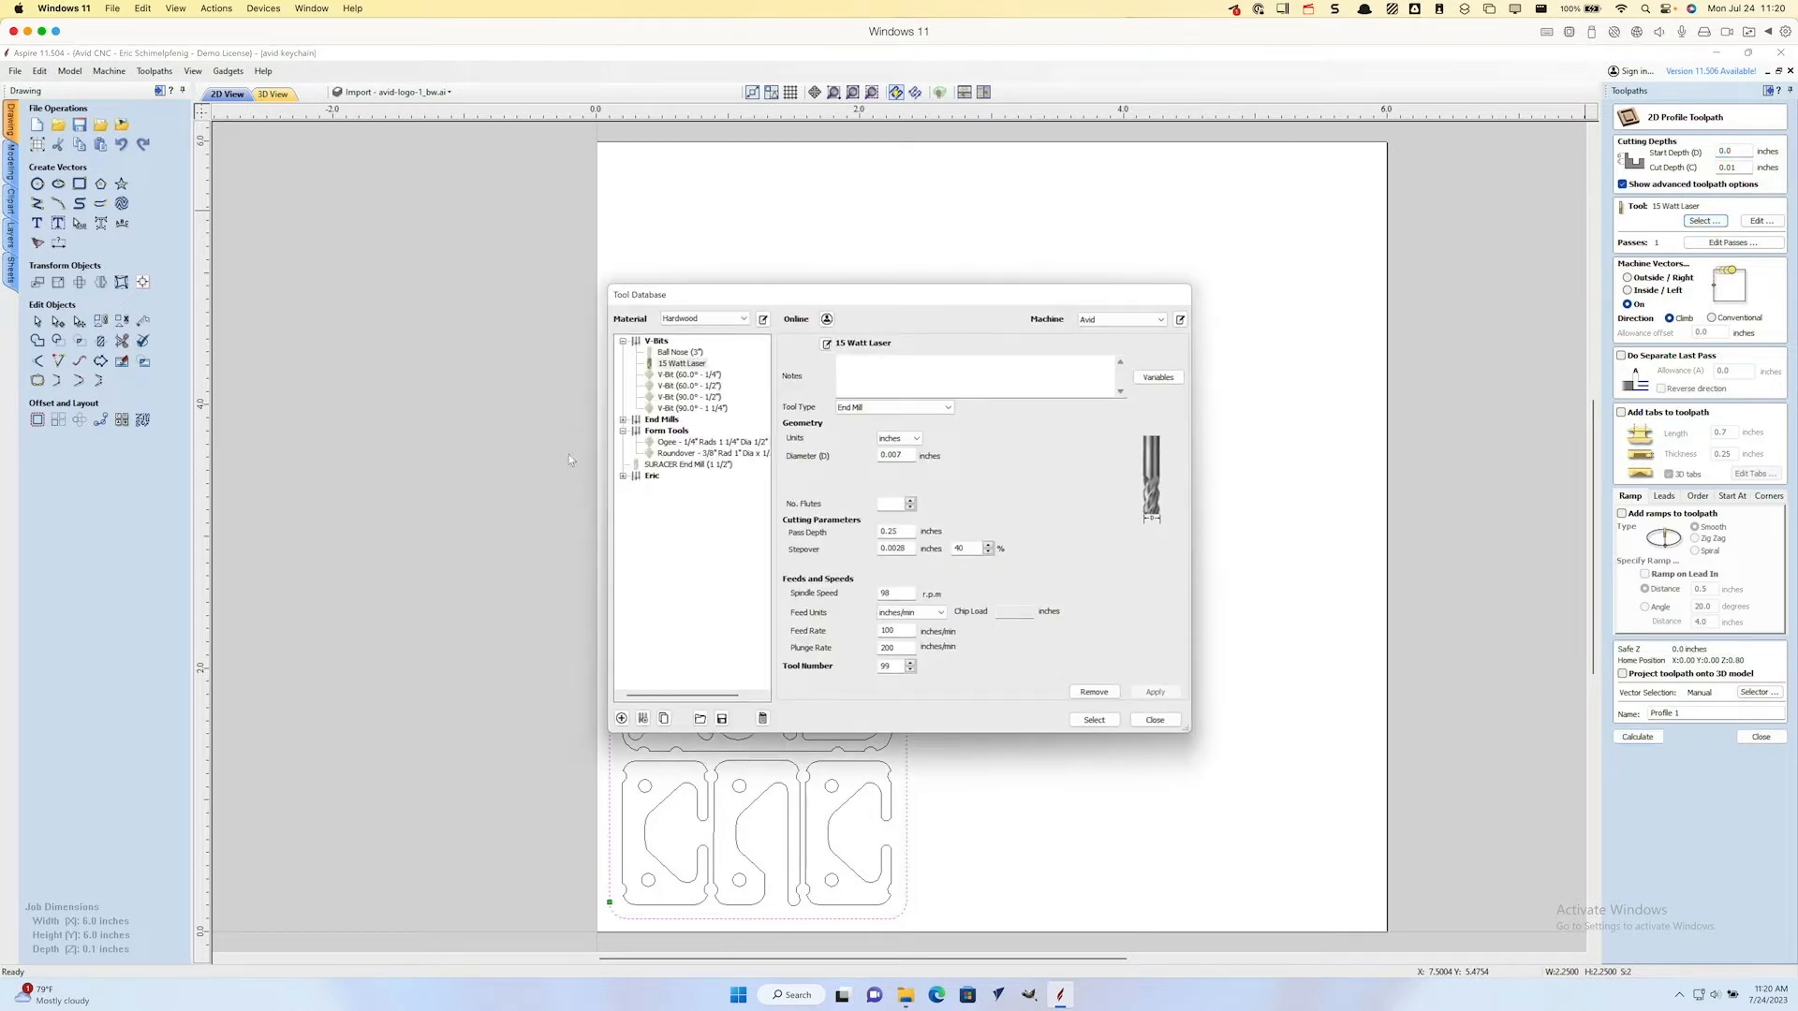
left_click(623, 477)
left_click(682, 487)
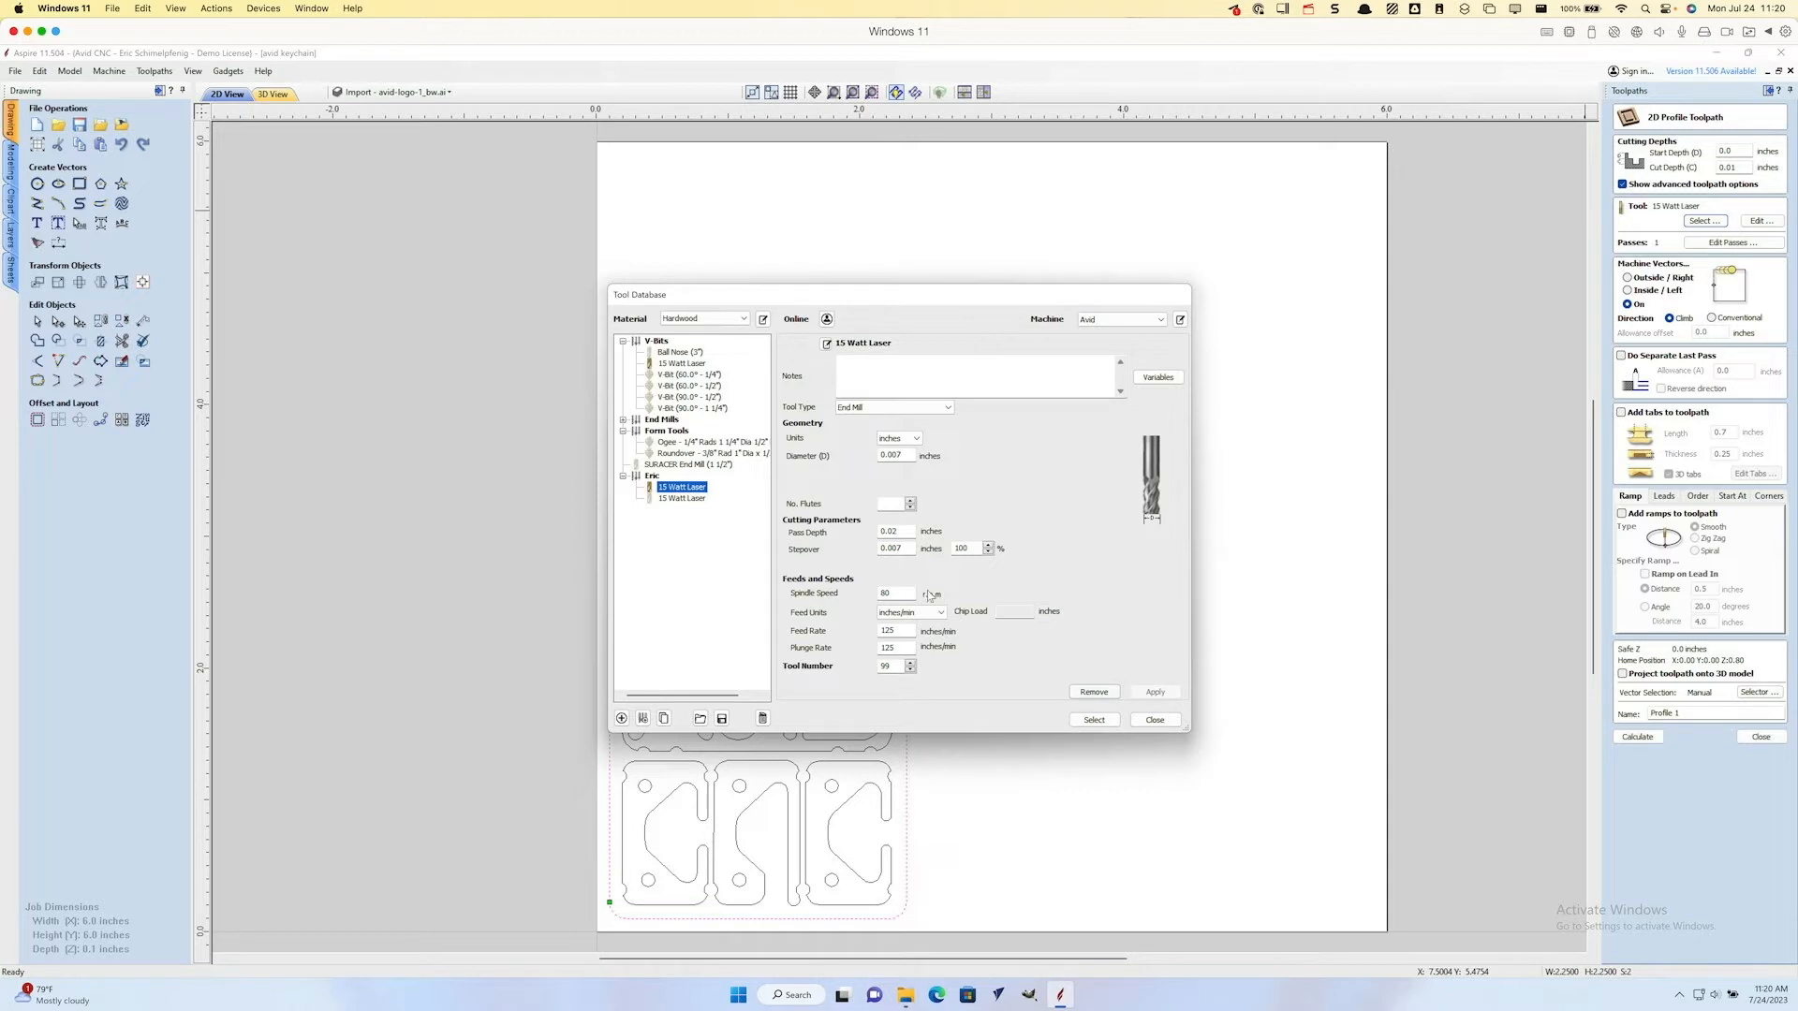
Step: Change the laser tool to spindle speed 100 with feed and plunge rates of 80 inches/min, and use it for the profile
double_click(885, 593)
type("100")
double_click(881, 632)
type("80")
left_click(886, 646)
double_click(886, 646)
type("80")
left_click(1150, 693)
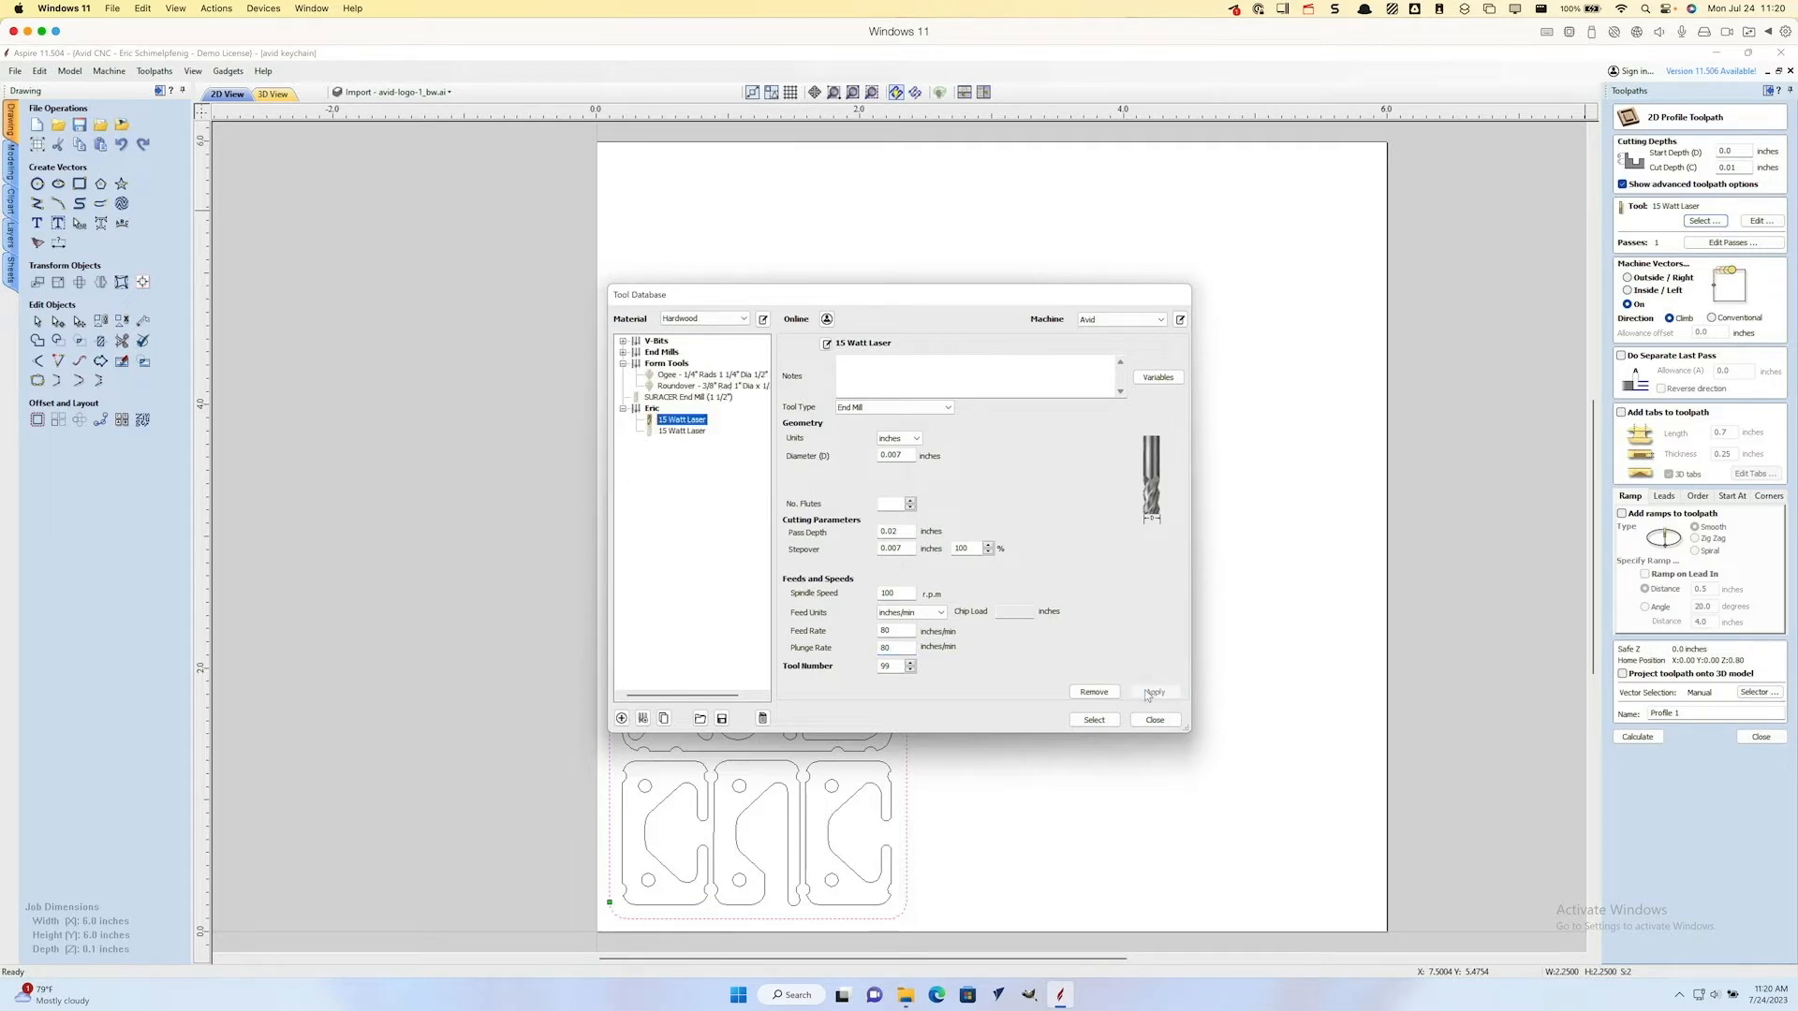
left_click(1105, 721)
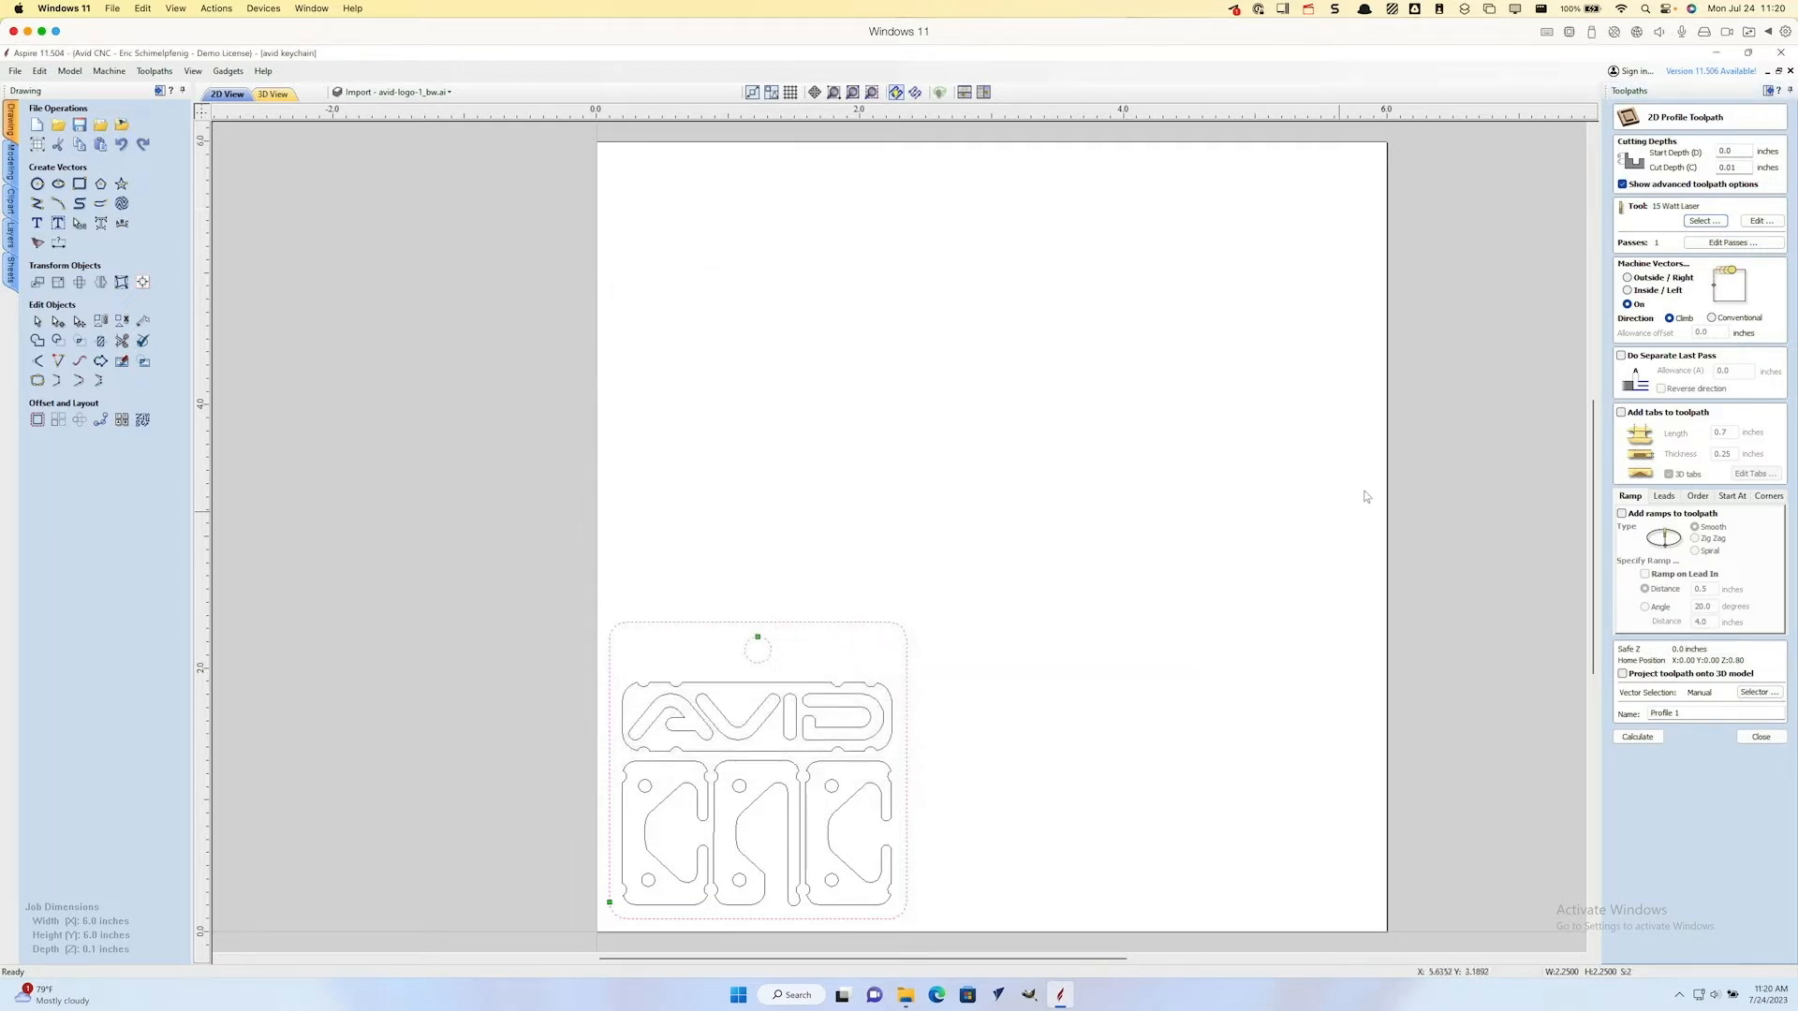
Step: Calculate the profile toolpath outside the vectors with a 0.1-inch cut depth in 4 passes
left_click(1655, 279)
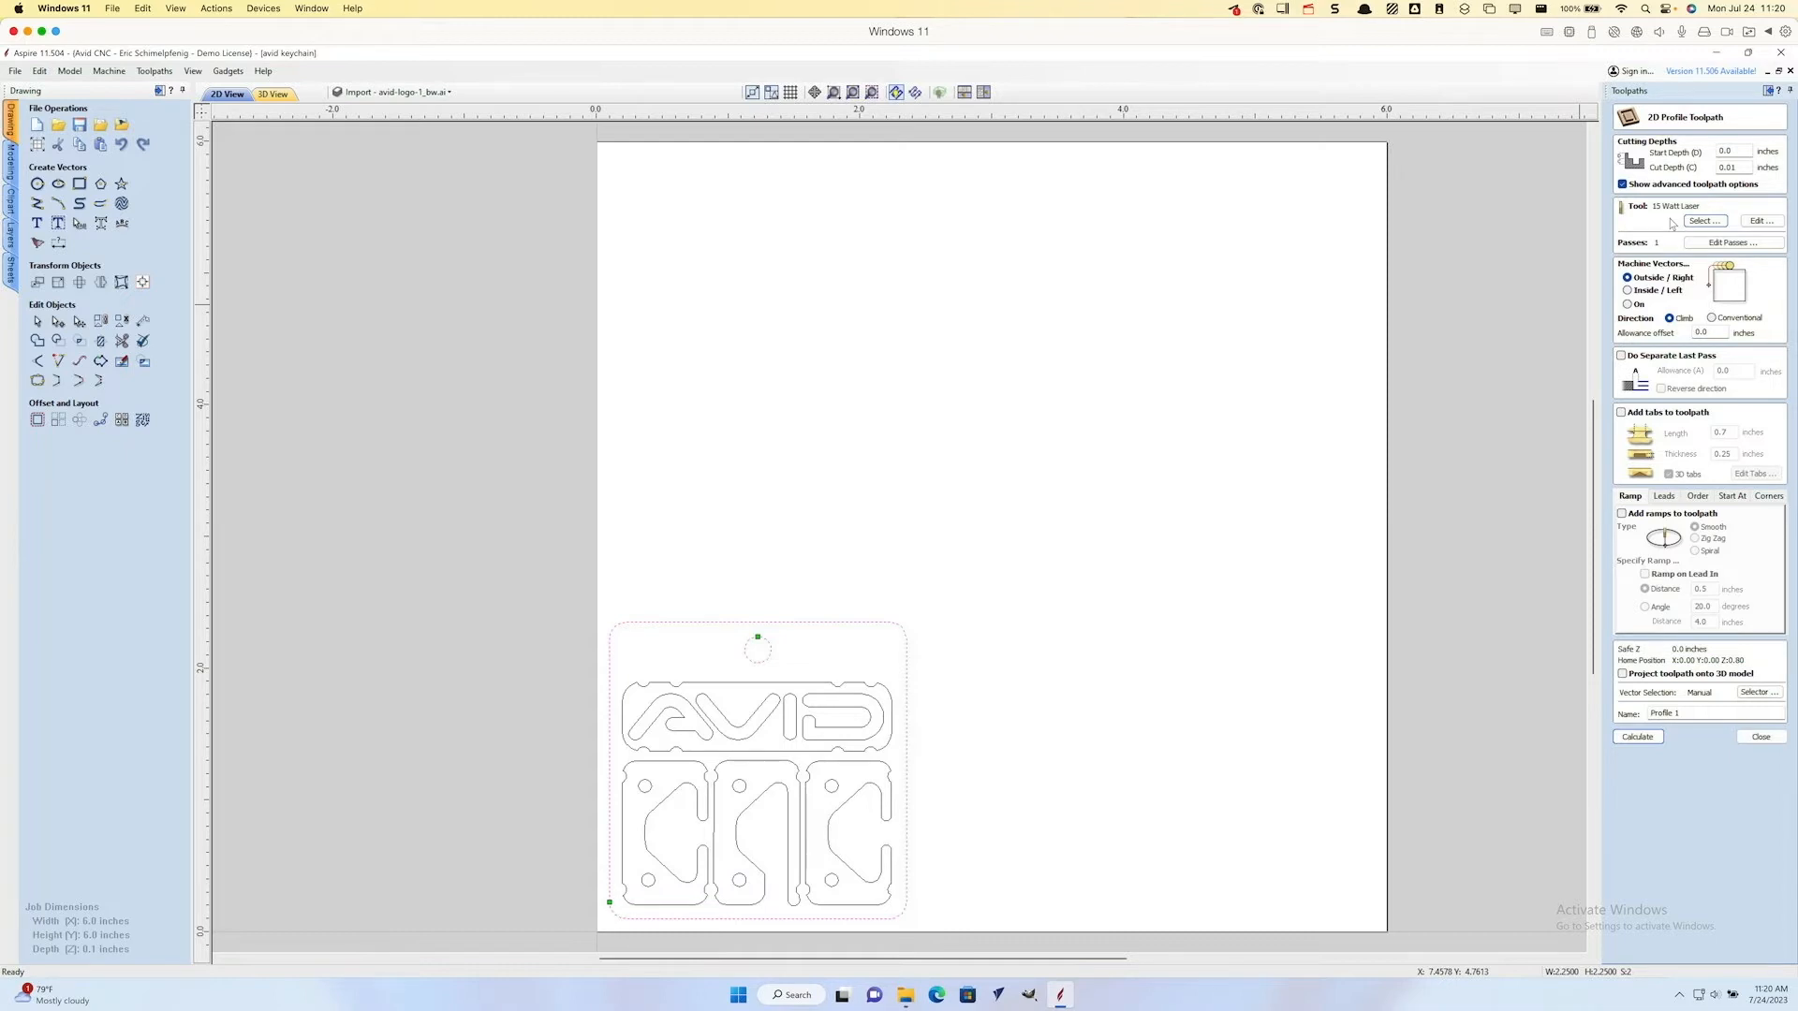
left_click(1741, 167)
type("1")
left_click(1715, 244)
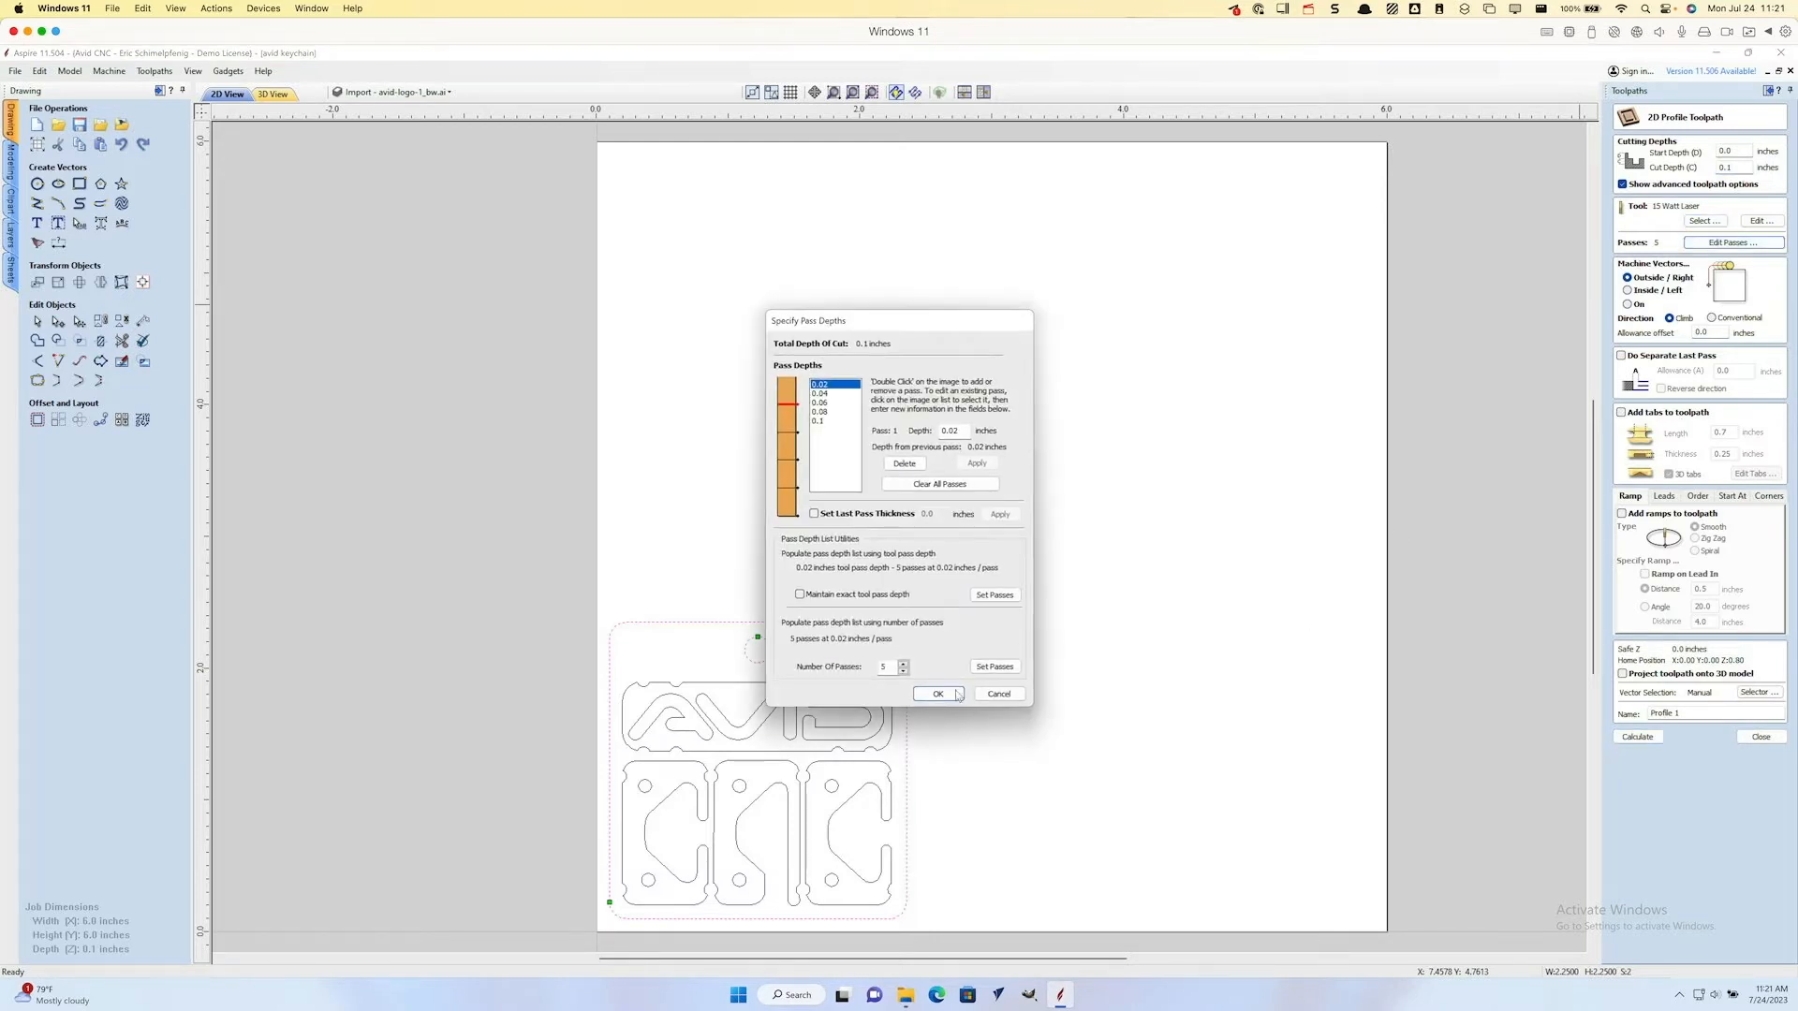
left_click(904, 671)
left_click(937, 694)
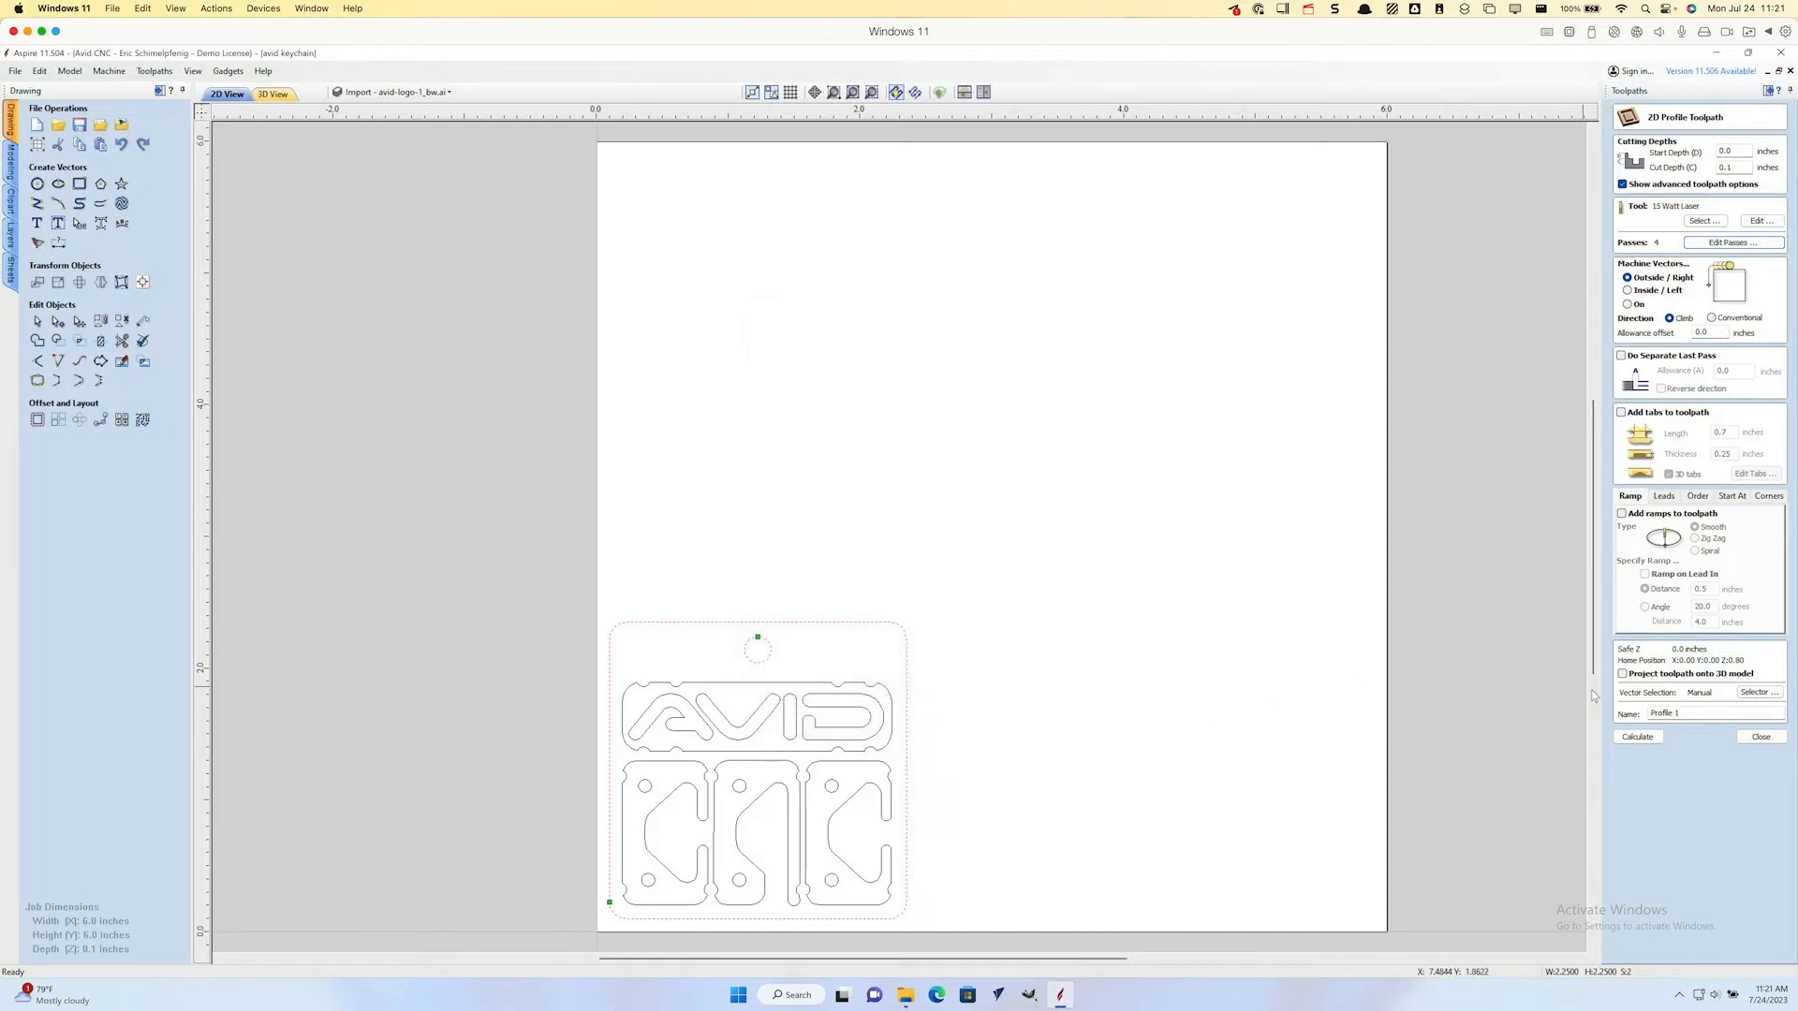
left_click(1648, 739)
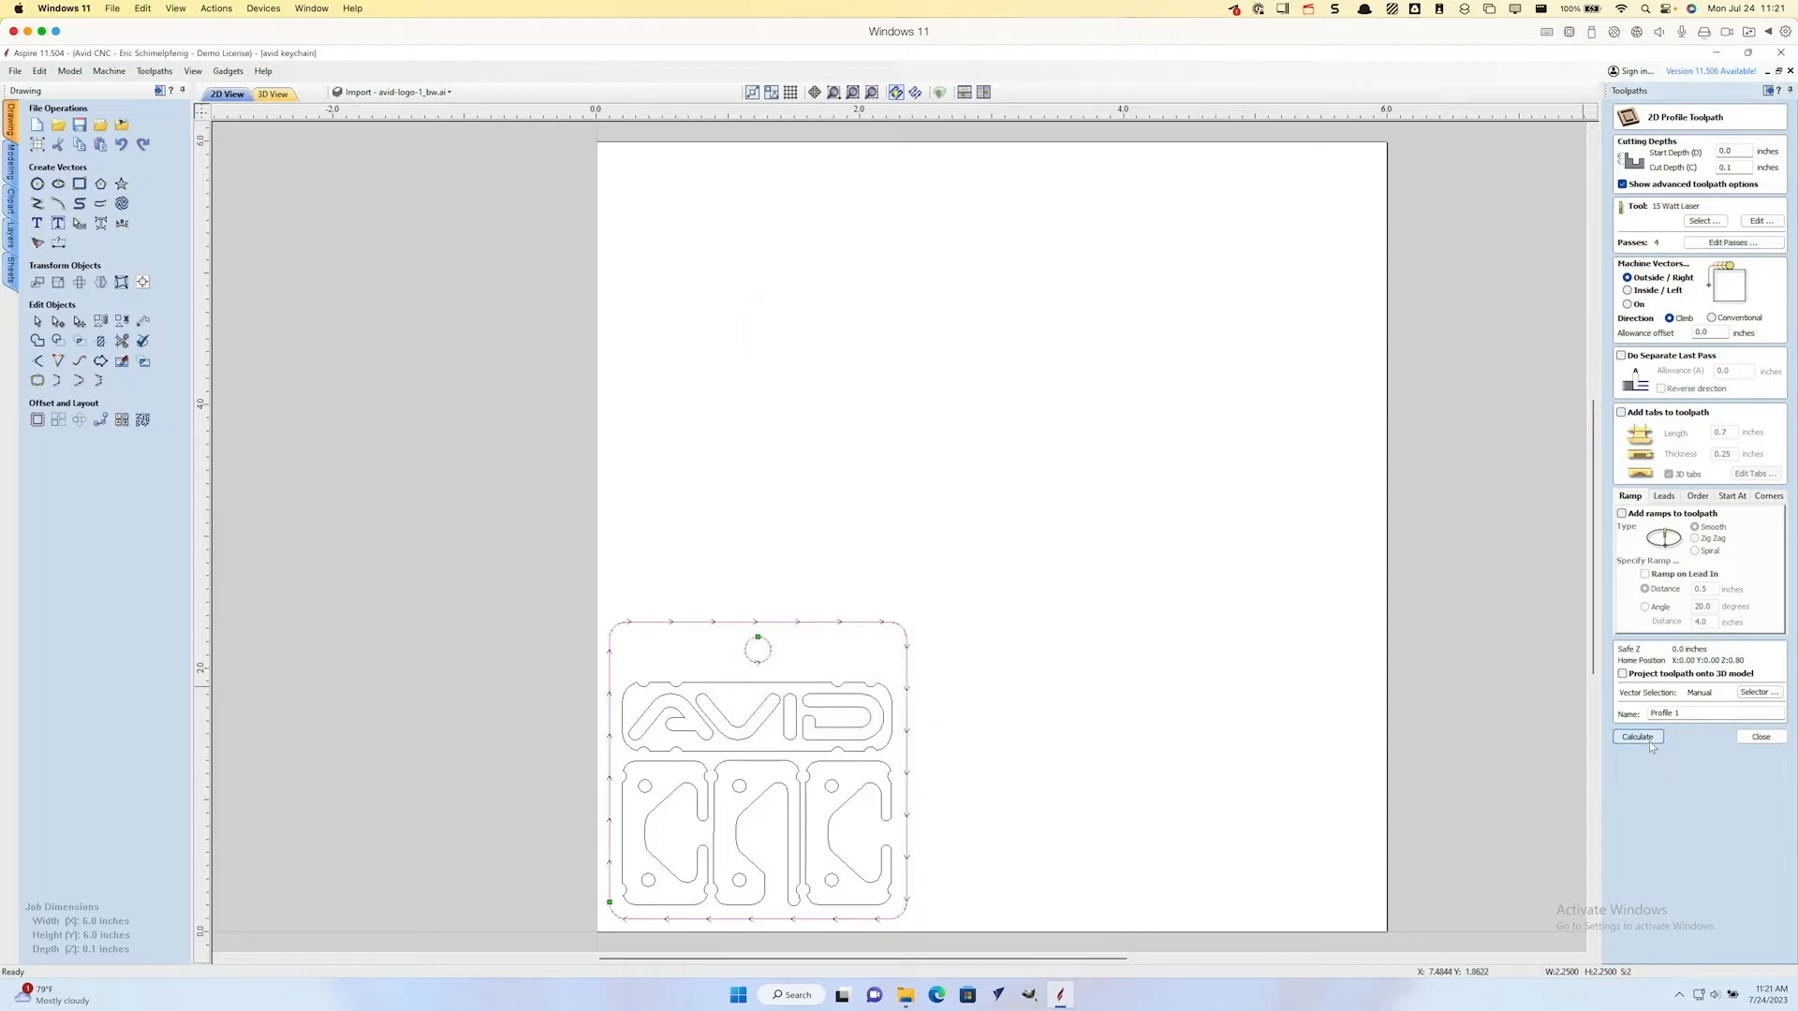
left_click(1760, 738)
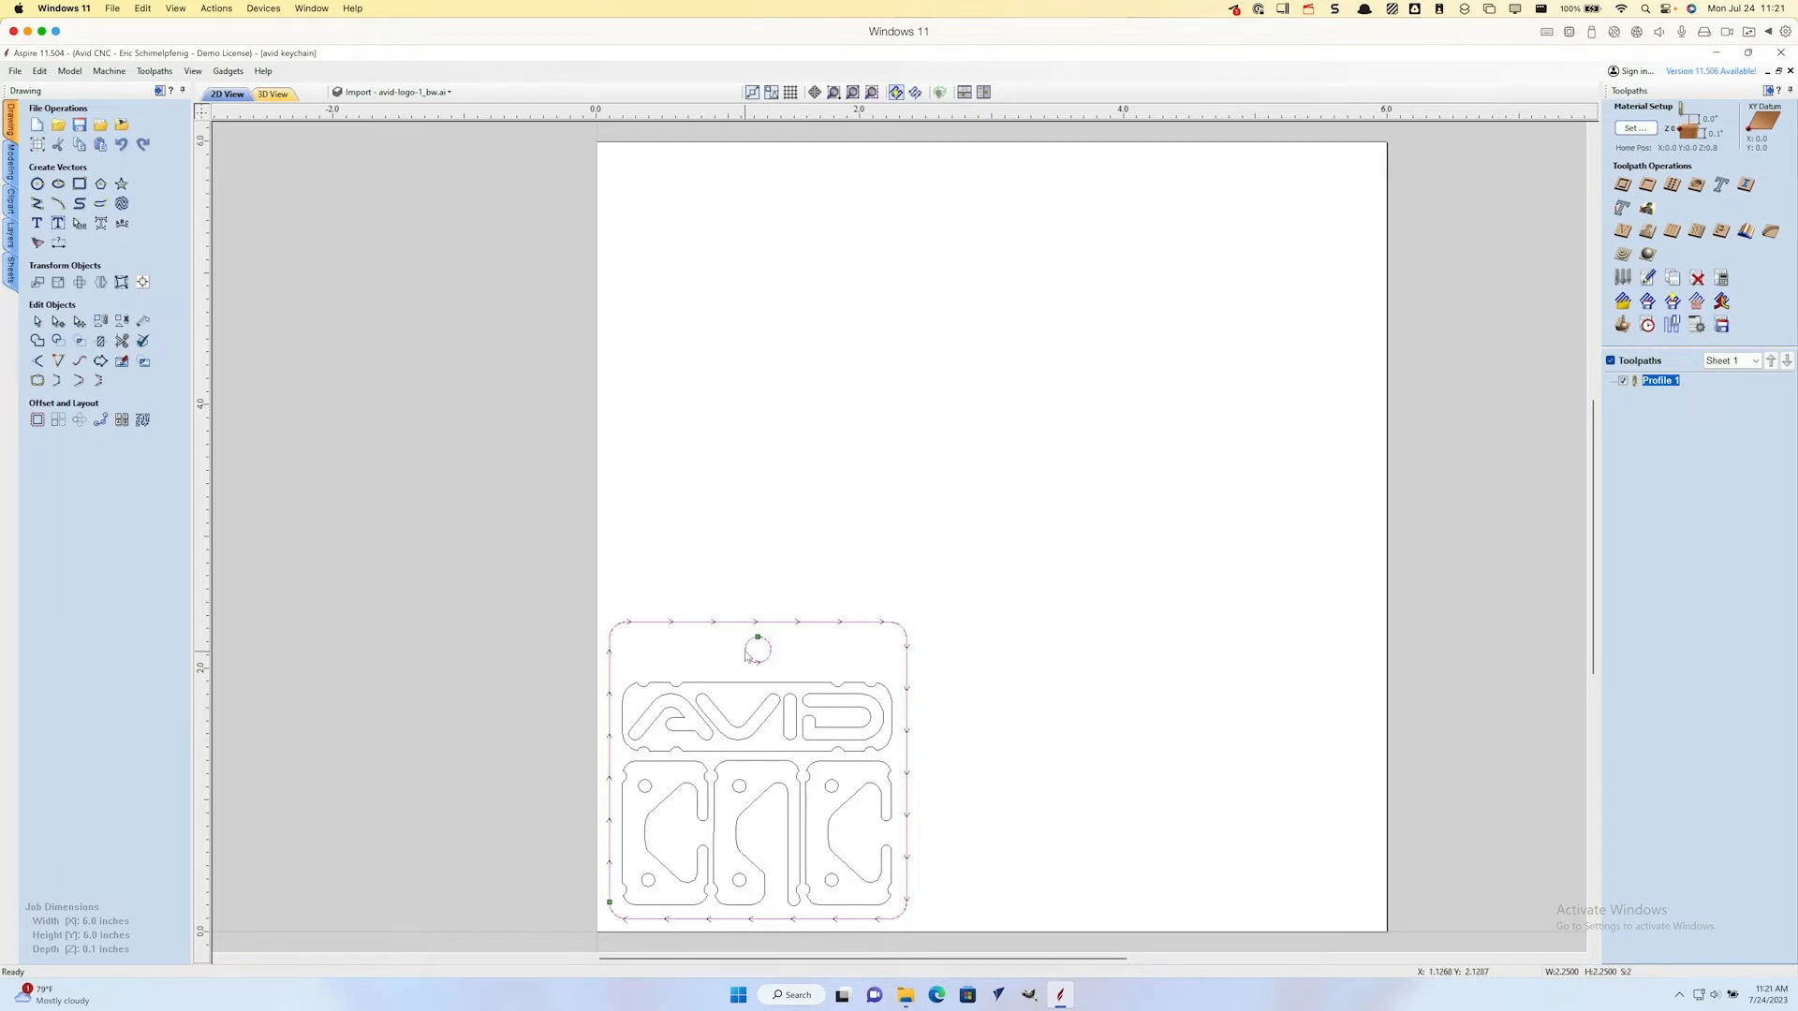
Step: Examine the profile toolpath's offset from the hanging hole and from the keychain's upper edge
scroll(746, 655, "up", 10)
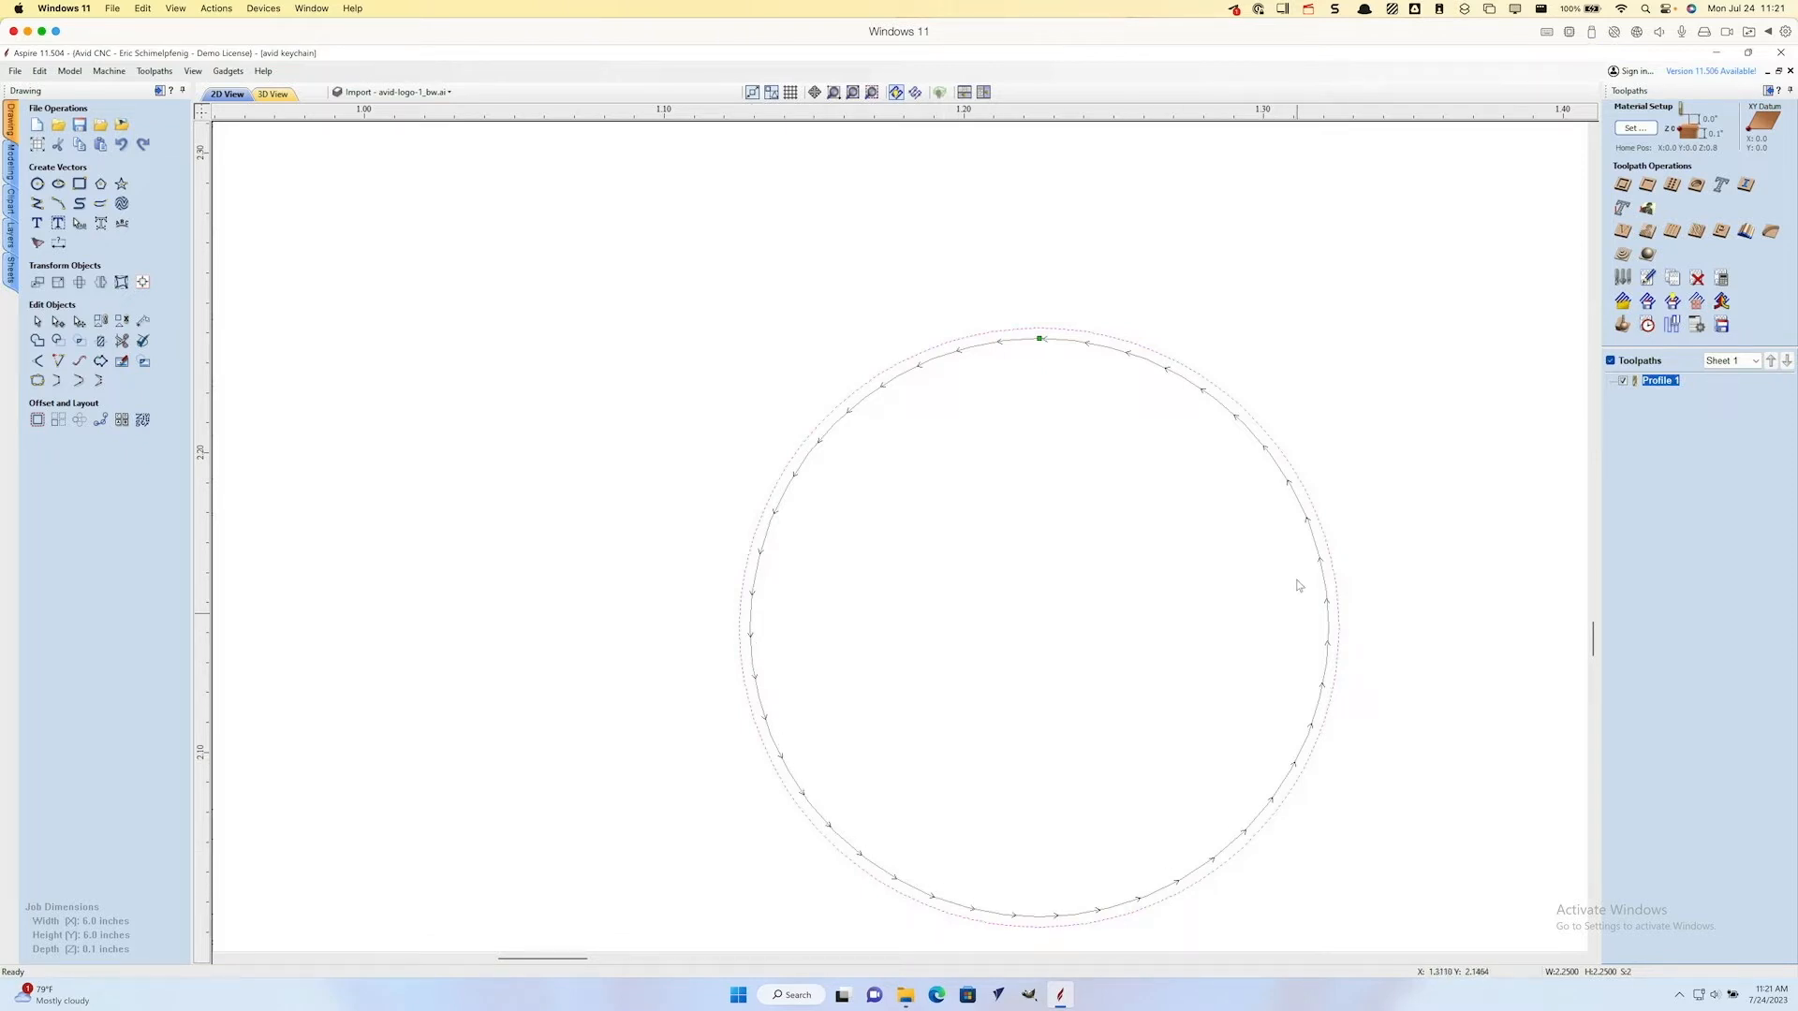
scroll(1096, 493, "down", 1)
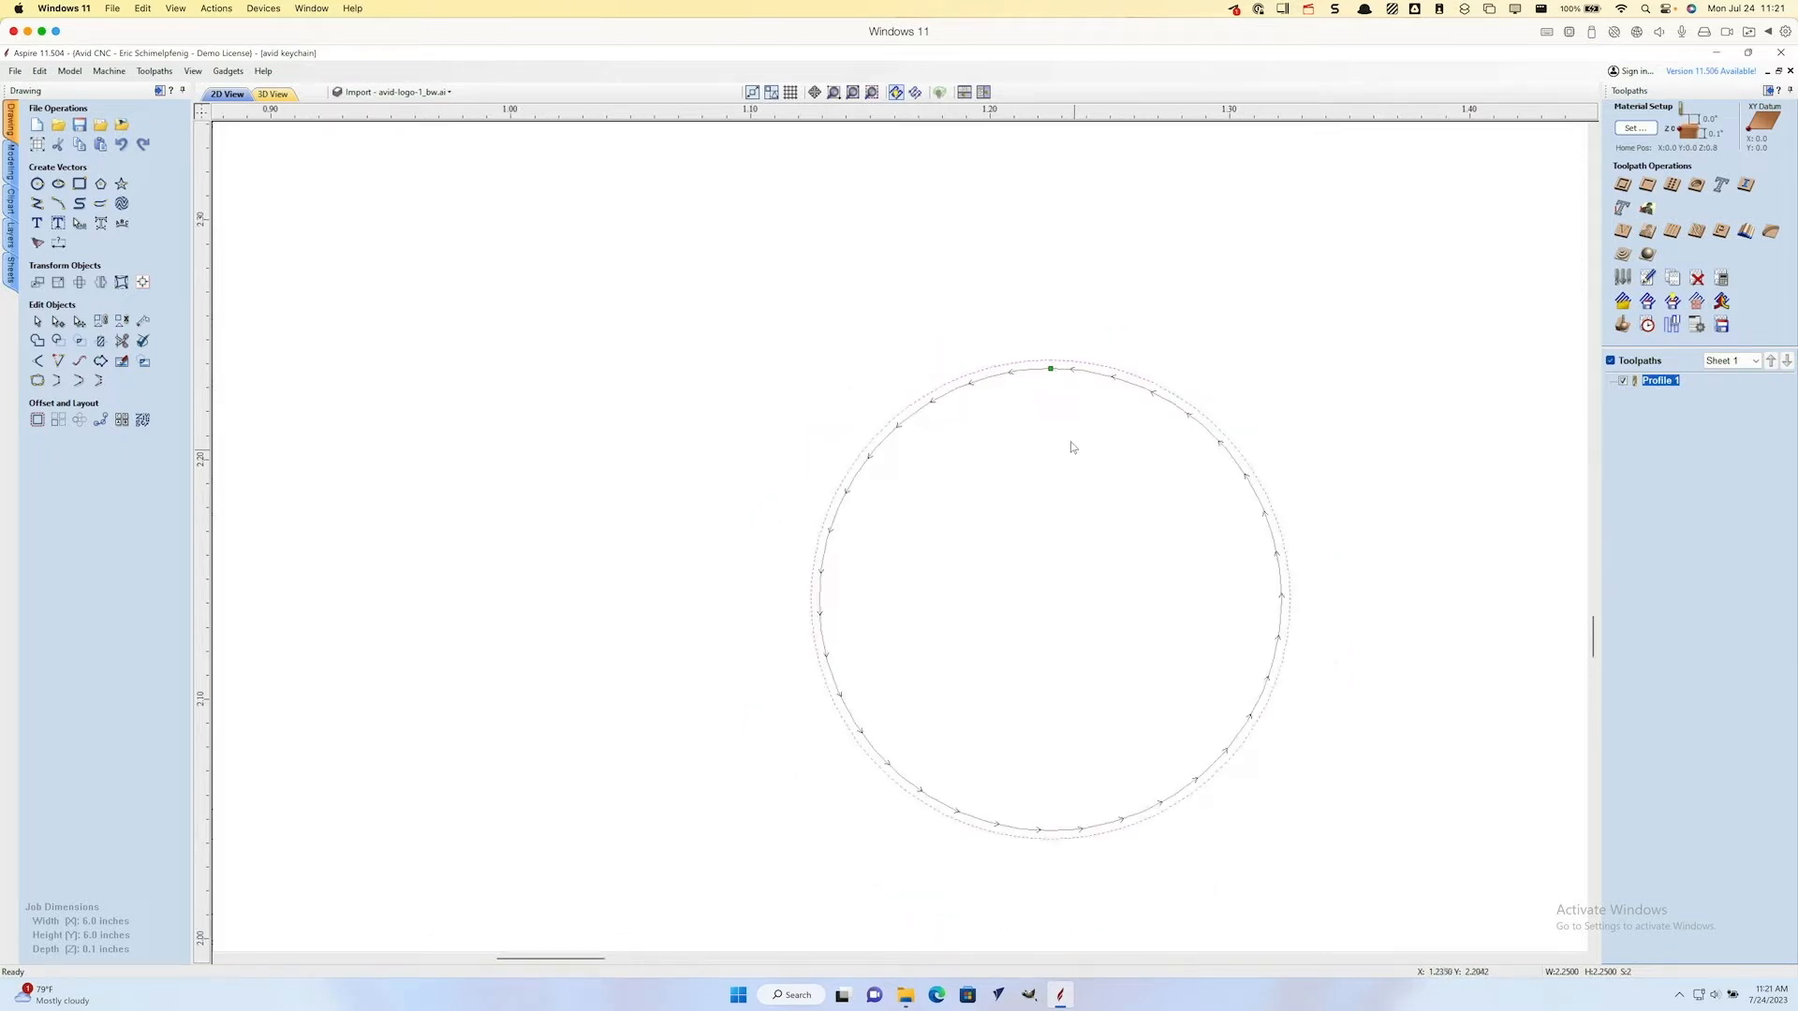
scroll(1048, 473, "down", 2)
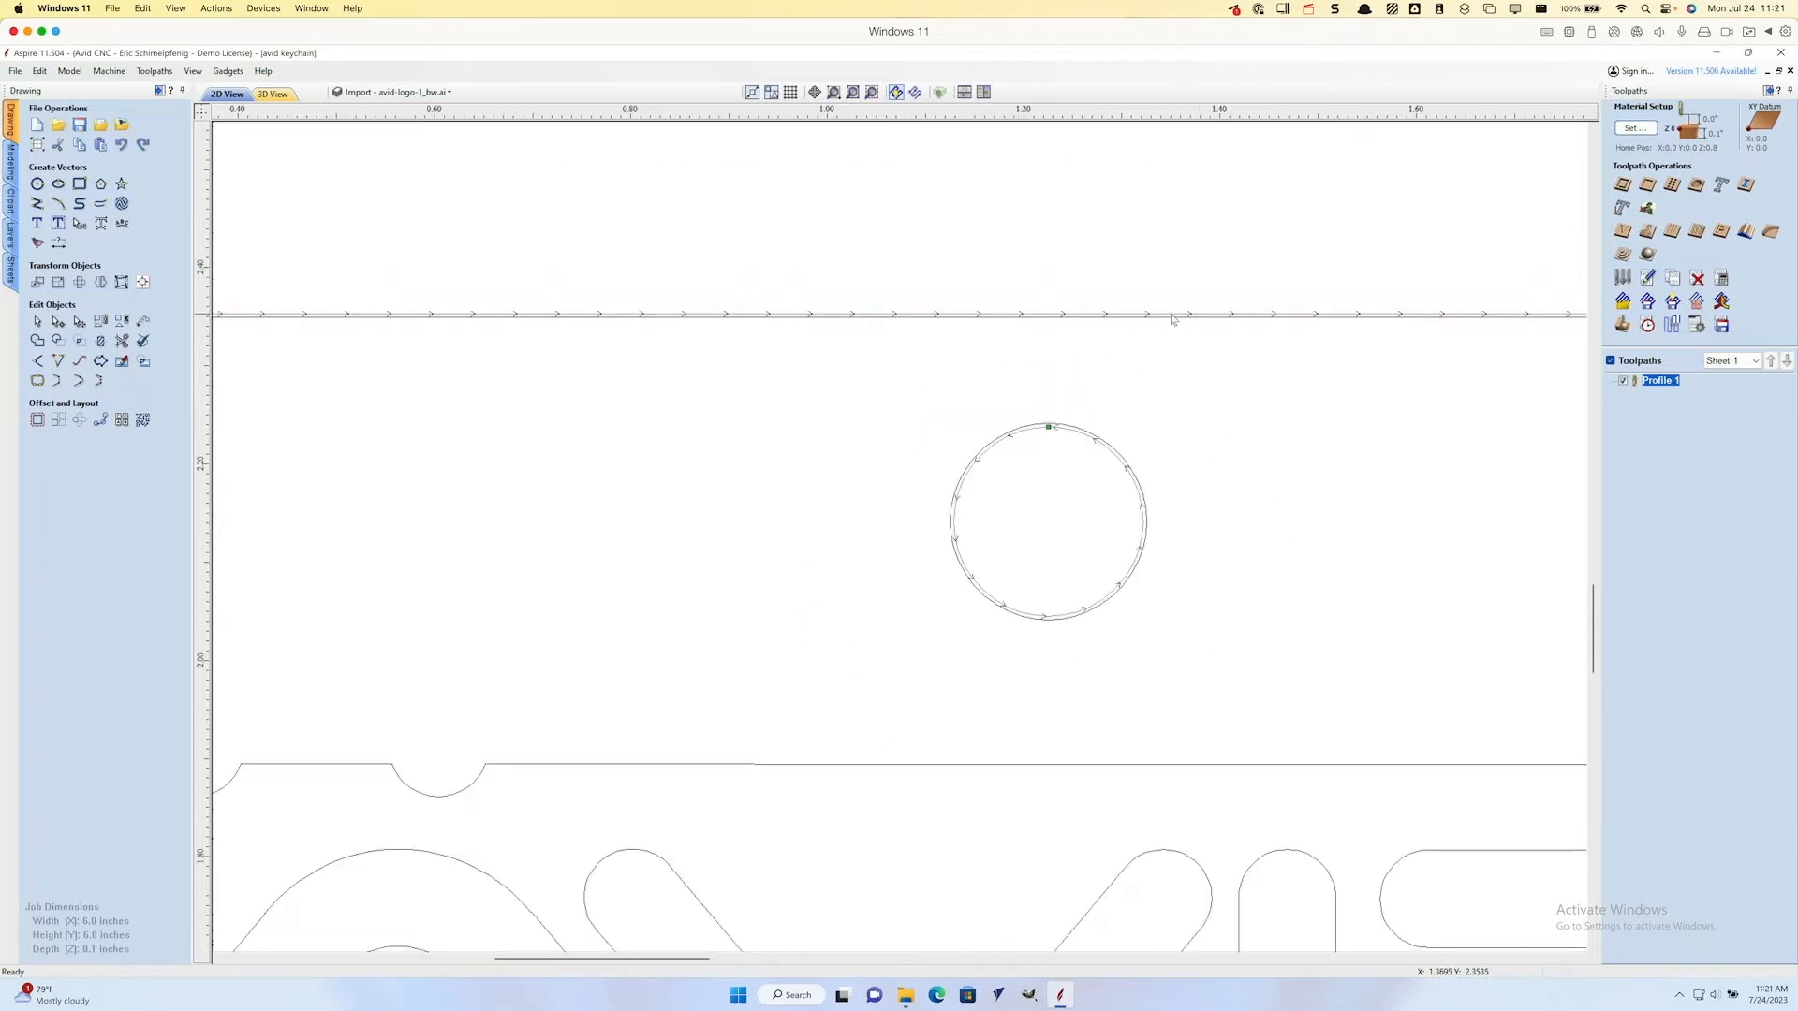
scroll(1077, 317, "up", 5)
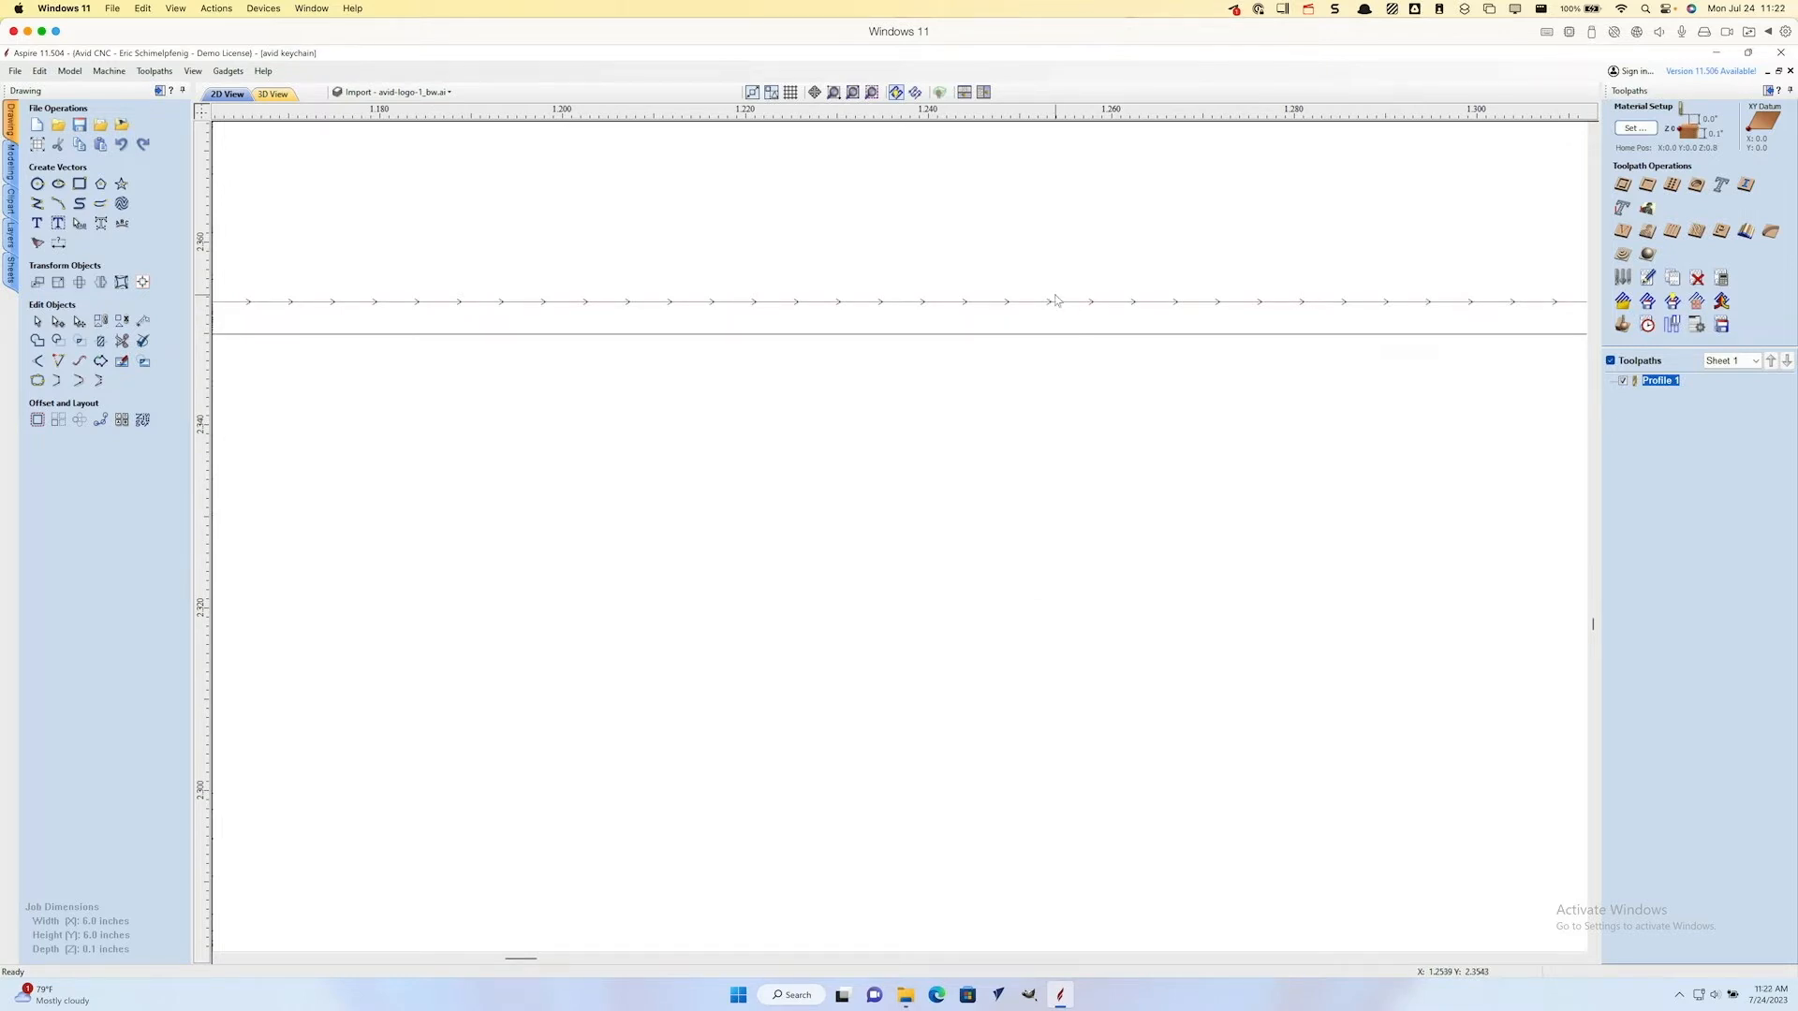
scroll(1055, 301, "down", 6)
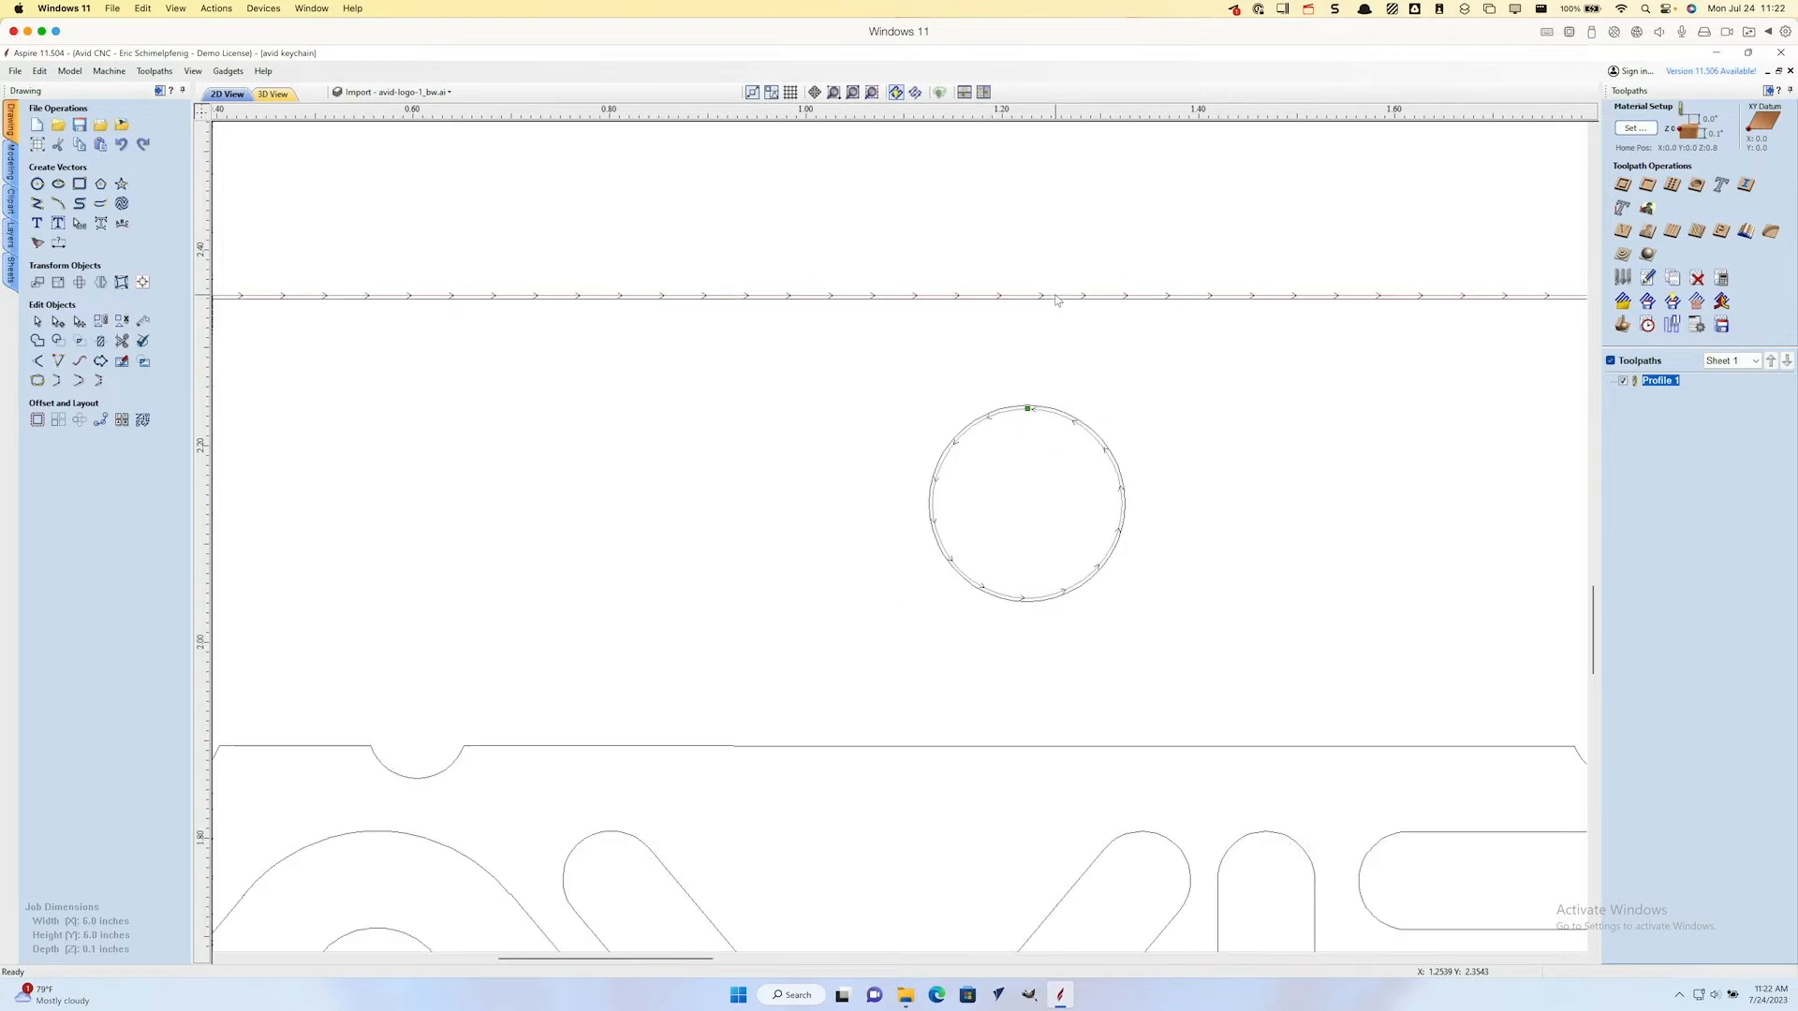
Step: Start a Pocket toolpath on the AVID lettering and its surrounding frame, picking the new 15 Watt Laser from the personal tool group
left_click_drag(1268, 637, 840, 504)
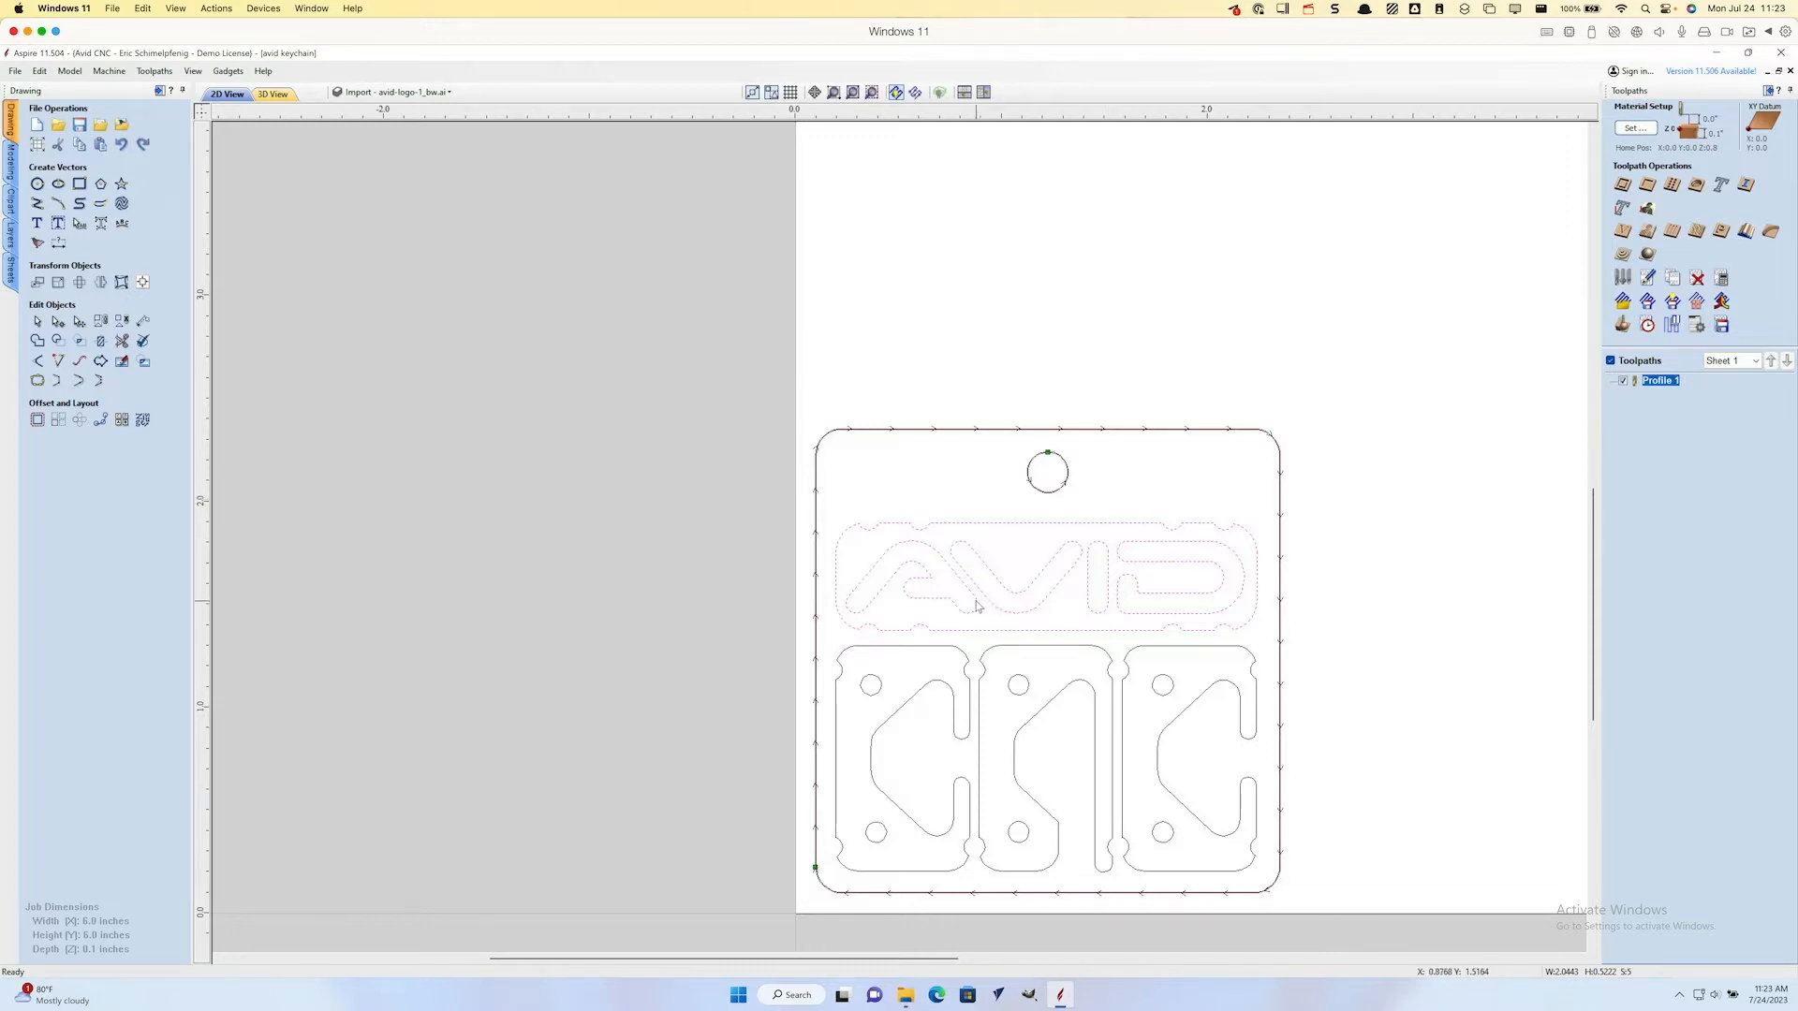
left_click(1648, 187)
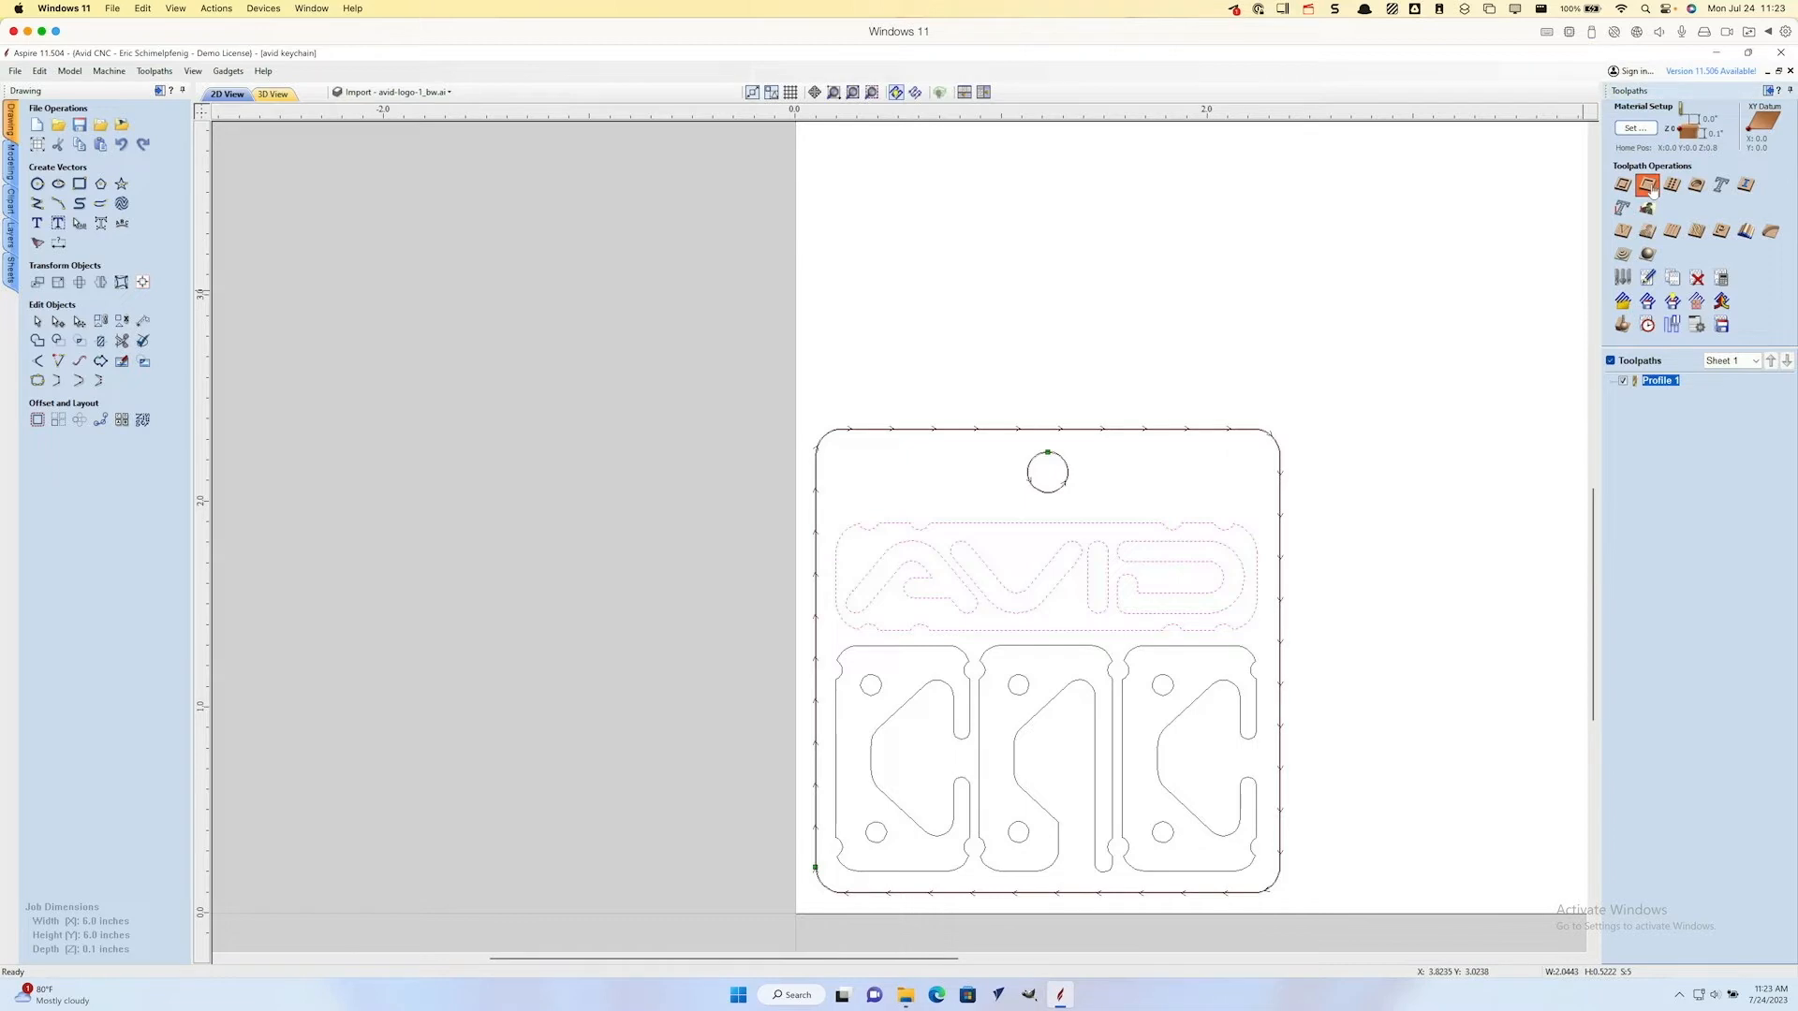
left_click(1642, 293)
left_click(690, 421)
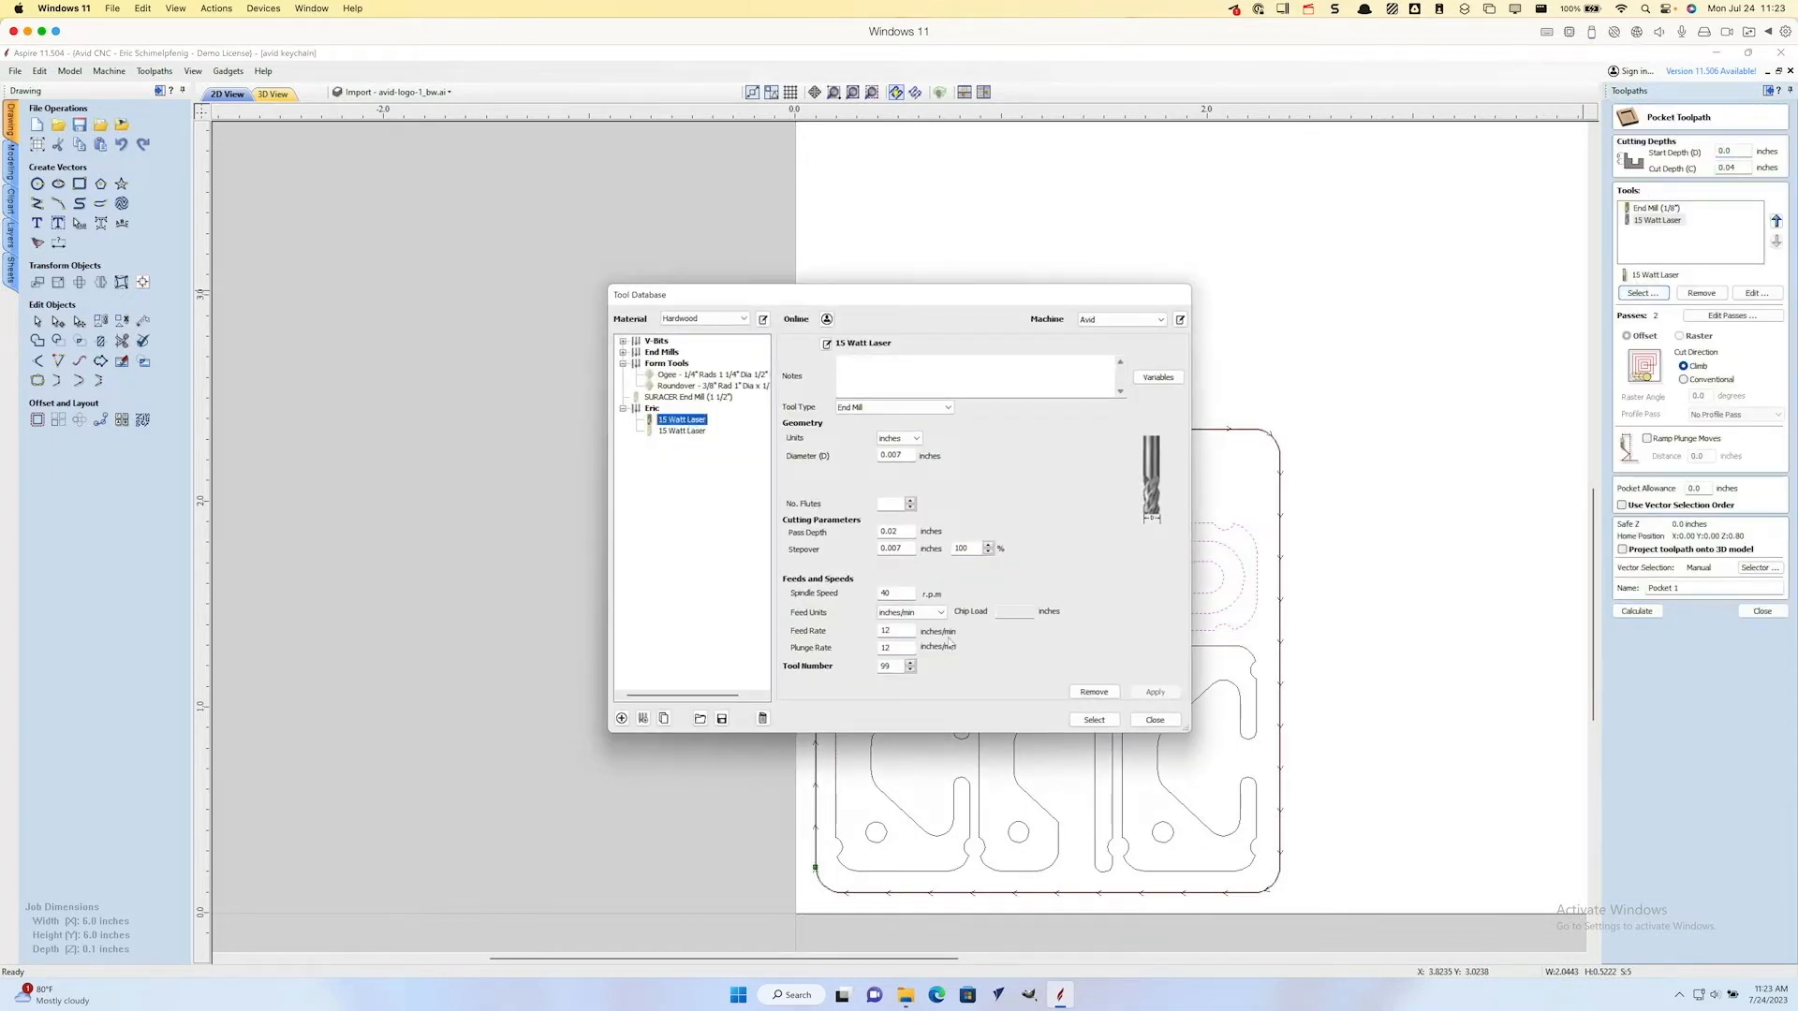
Step: Set the laser tool's feed and plunge rates to 120 inches/min and add it to the pocket's tool list
double_click(895, 594)
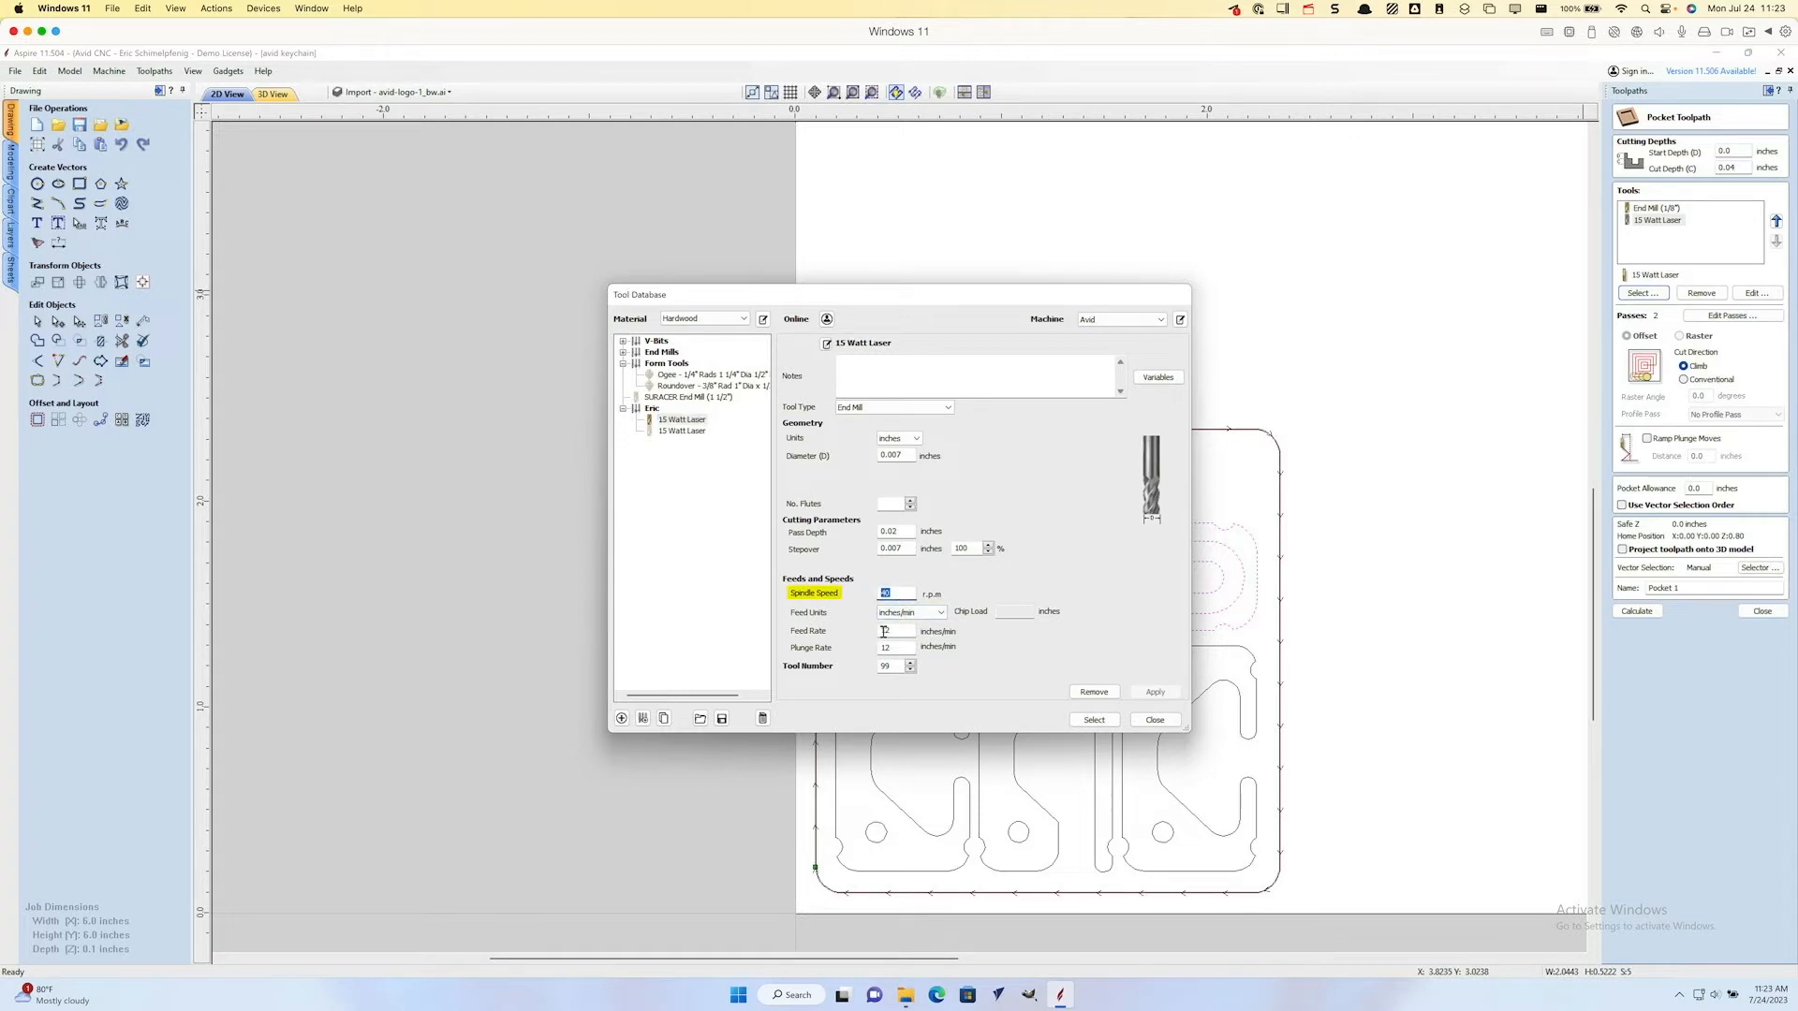
left_click(903, 631)
type("122")
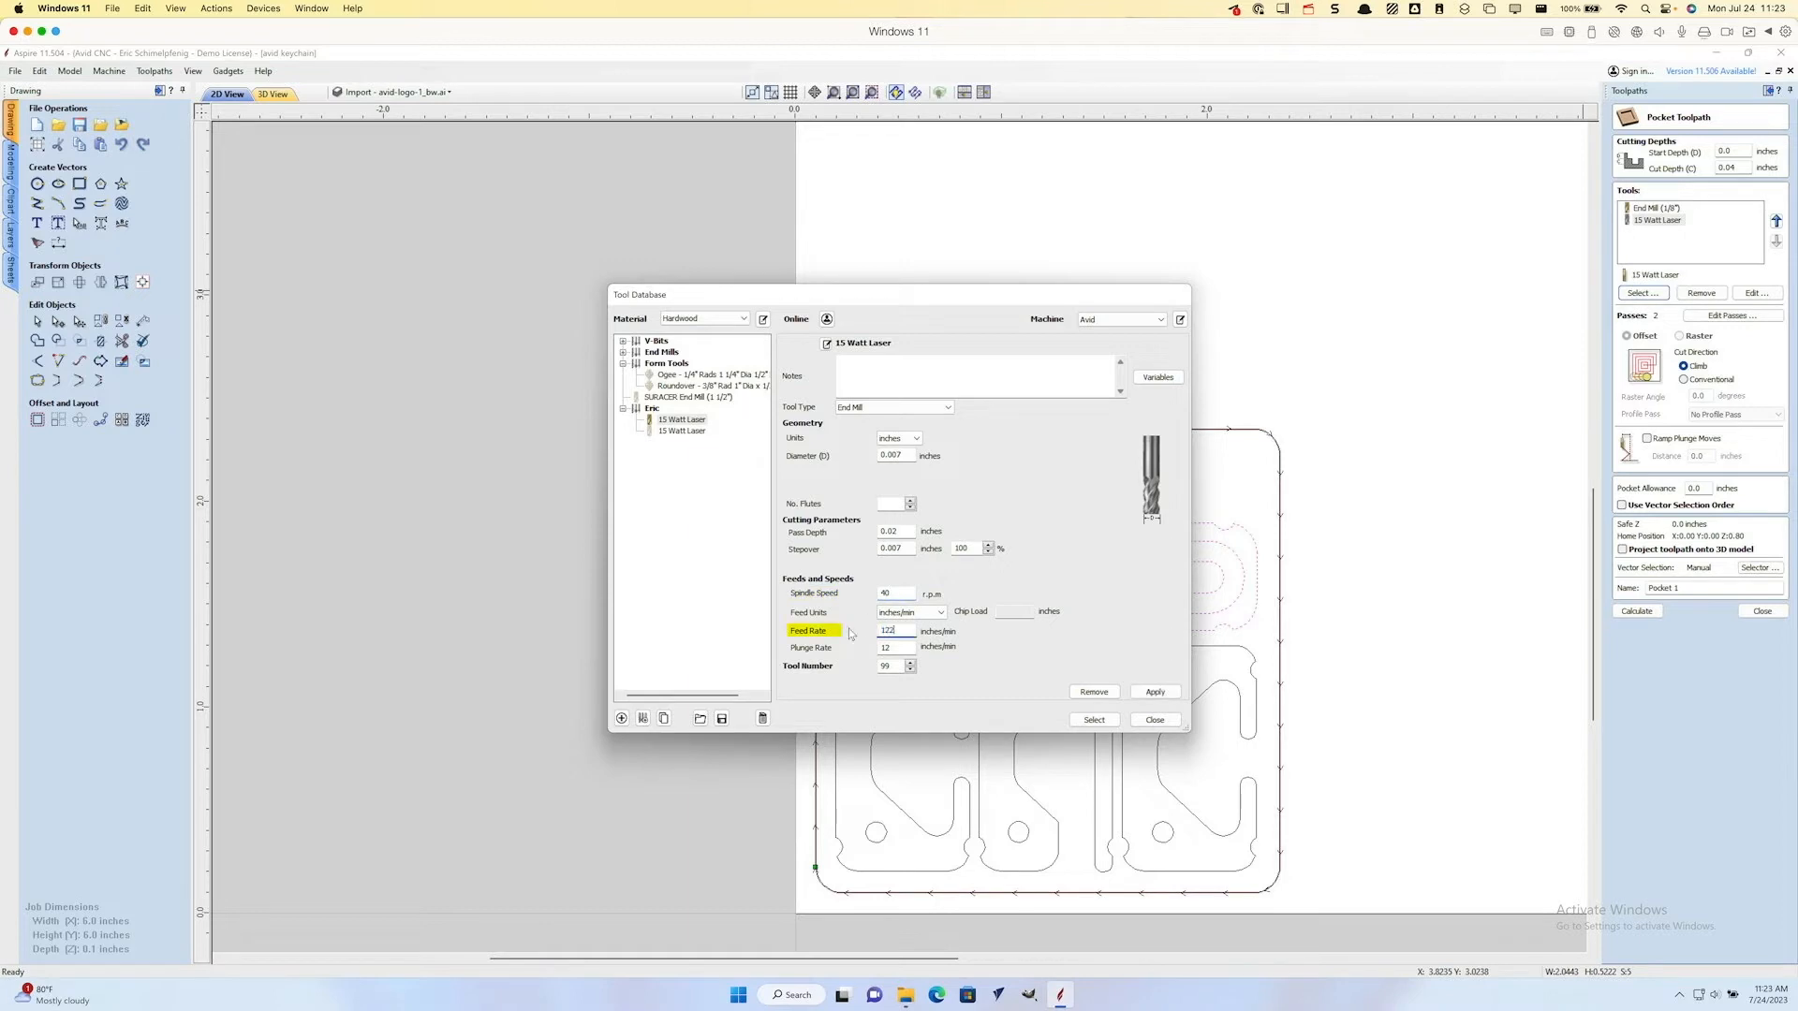
type("0")
key("Tab")
type("120")
left_click(1155, 692)
left_click(1094, 720)
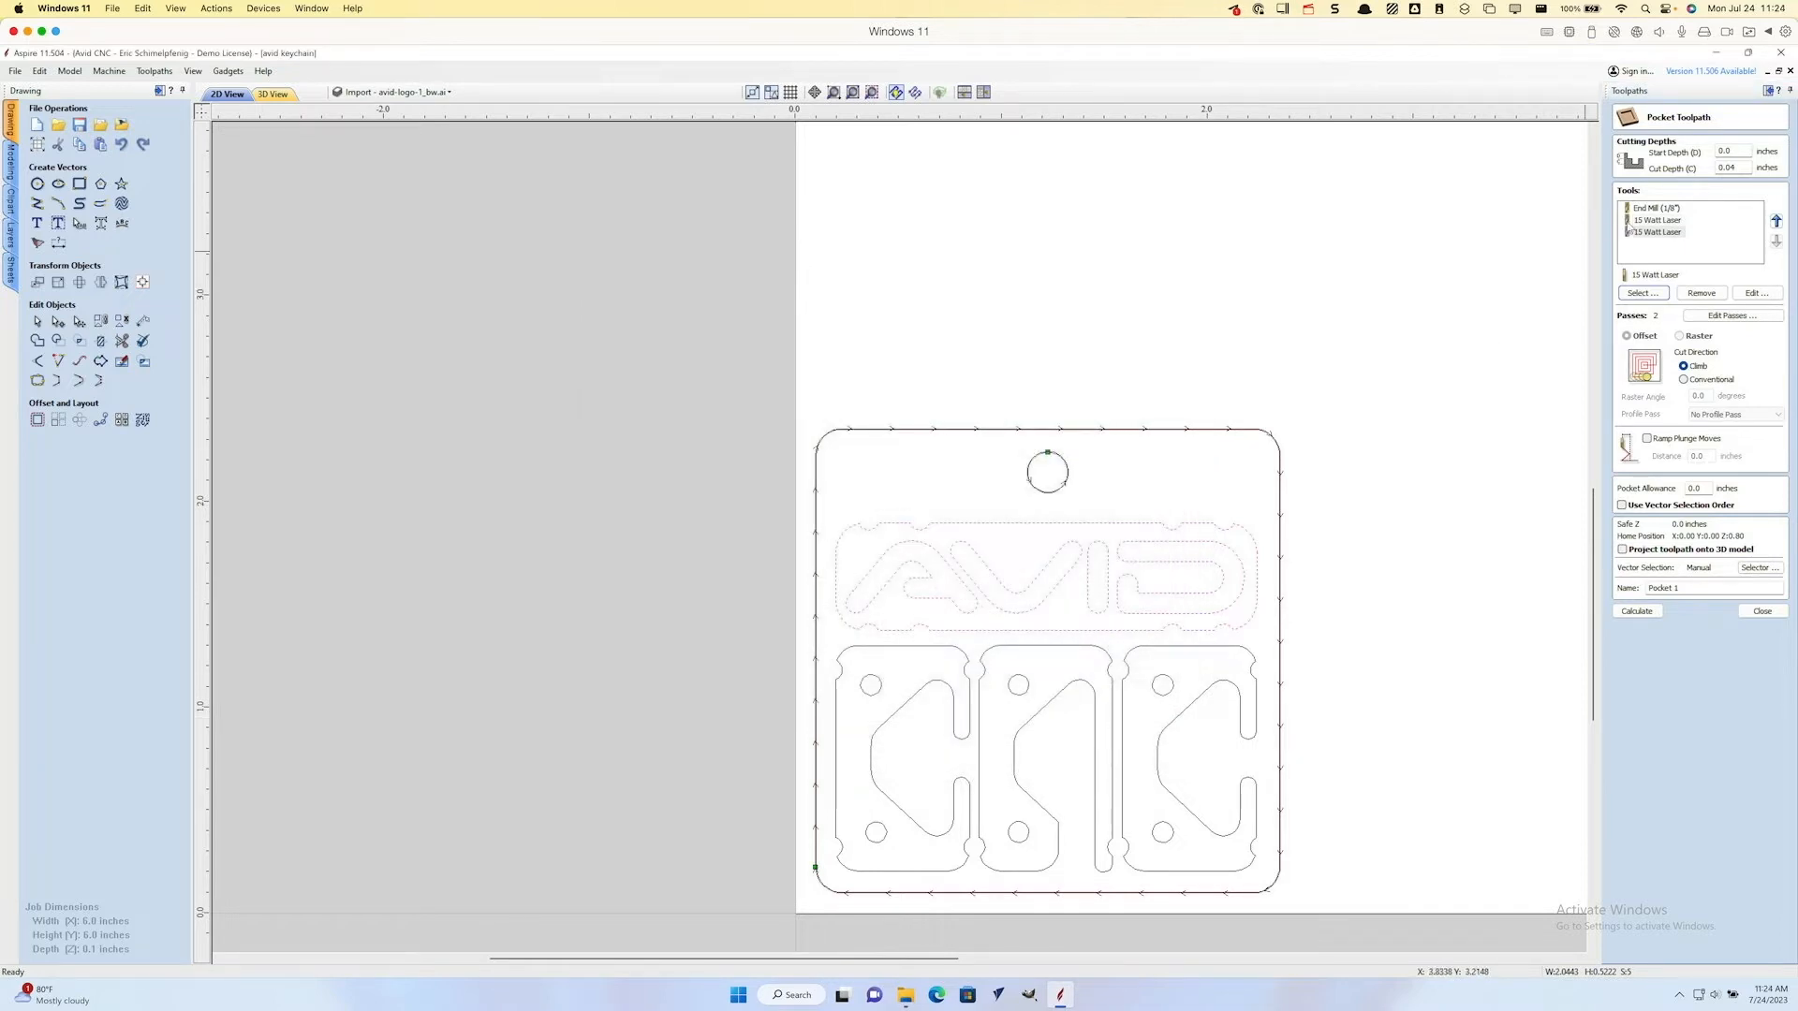
Step: Remove the 1/8-inch End Mill and the duplicate 15 Watt Laser from the pocket's tool list
left_click(1660, 219)
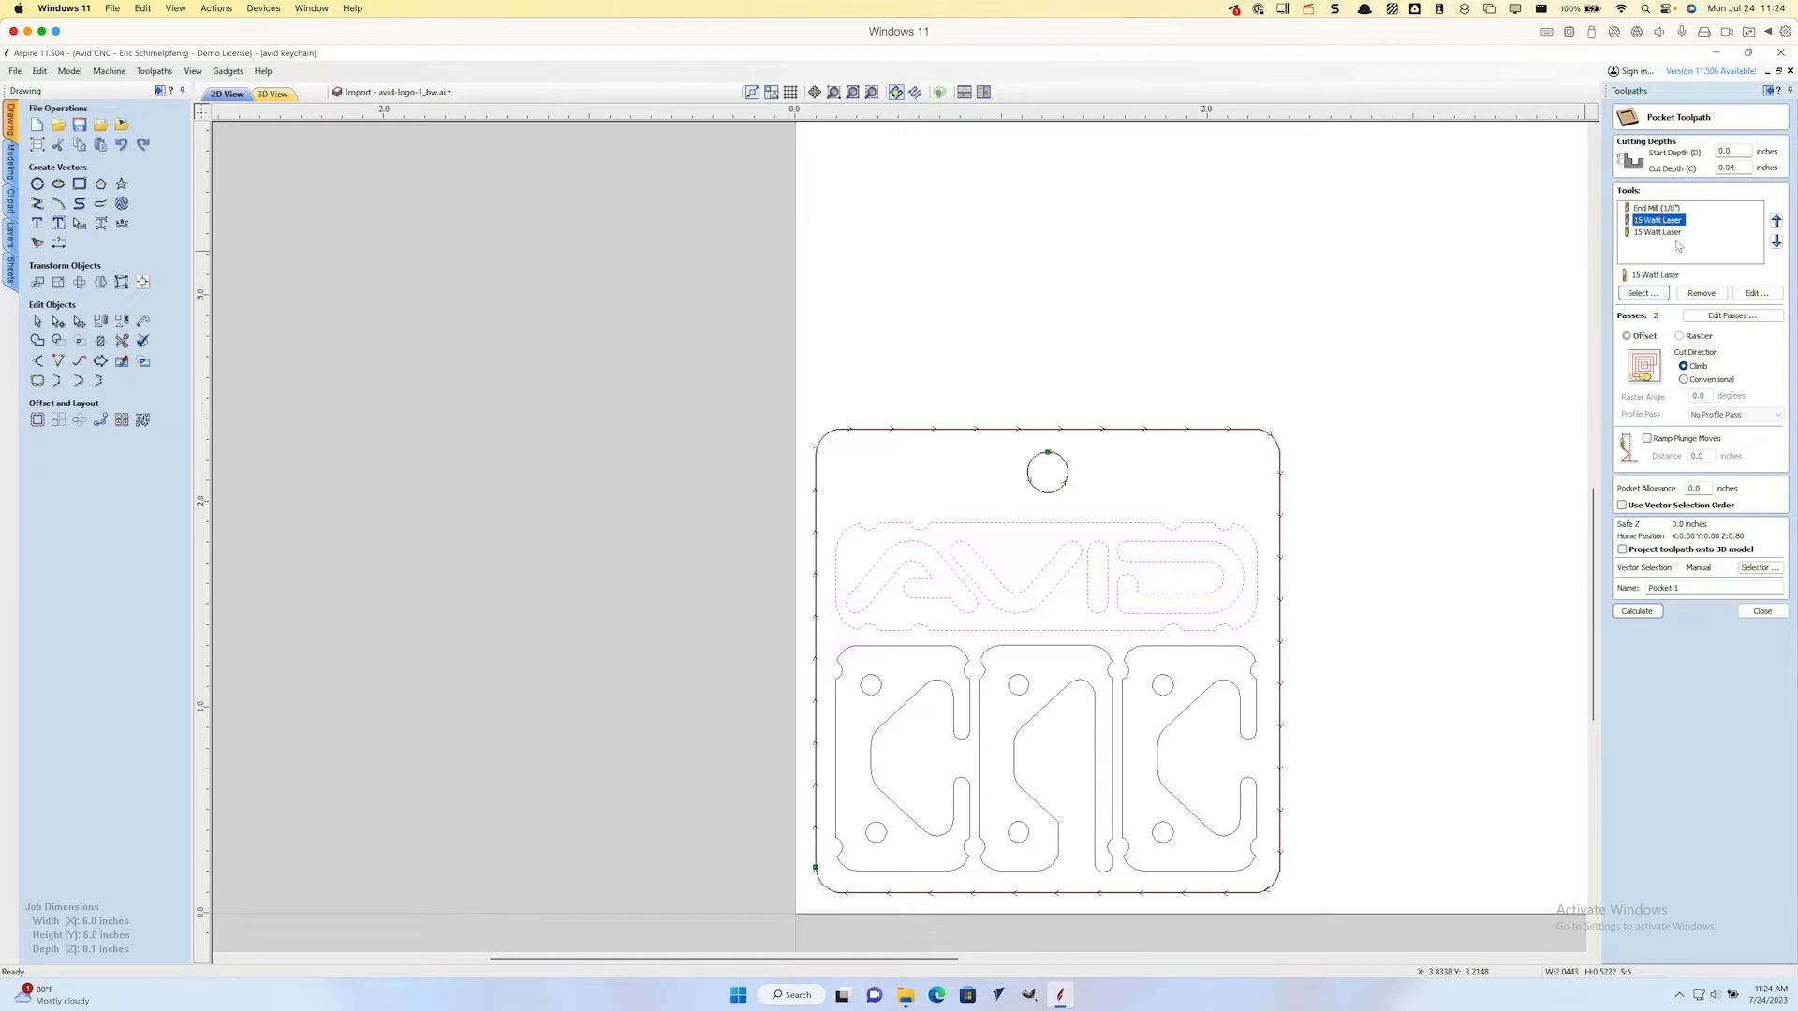
left_click(1701, 293)
left_click(1657, 208)
left_click(1701, 294)
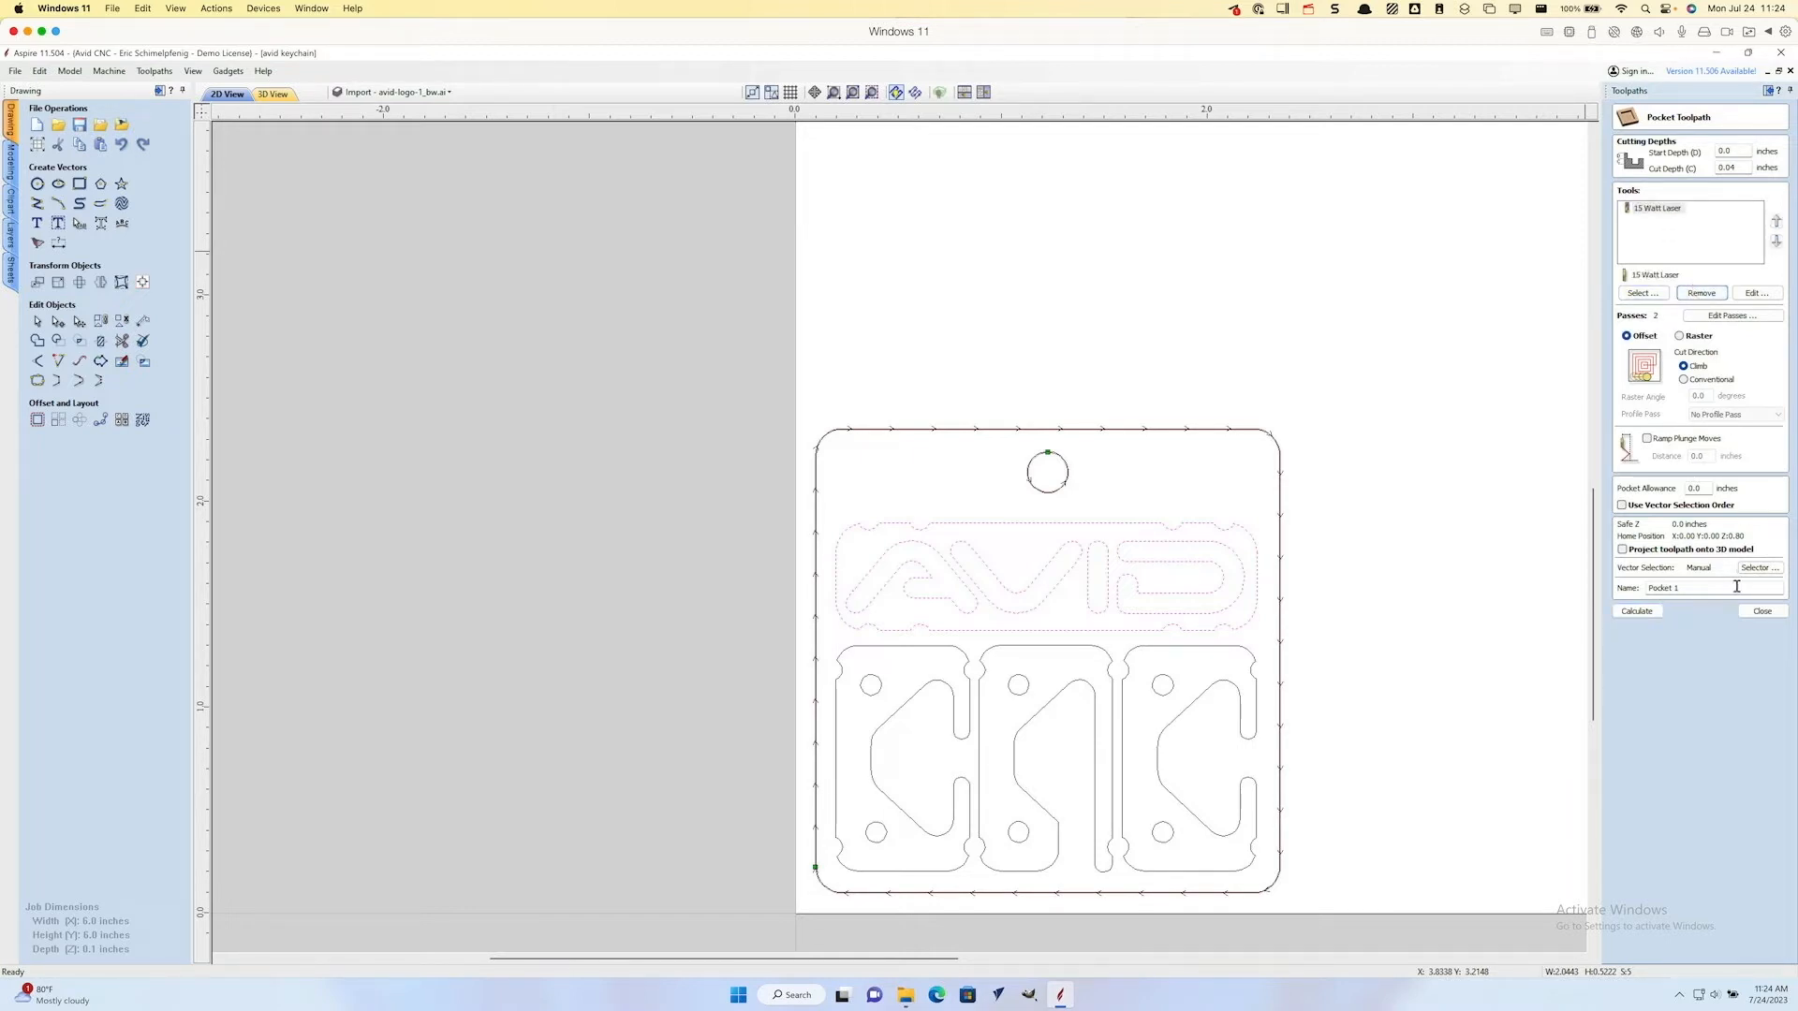
Step: Calculate the pocket toolpath and inspect its offset passes around the AVID lettering
left_click(1643, 610)
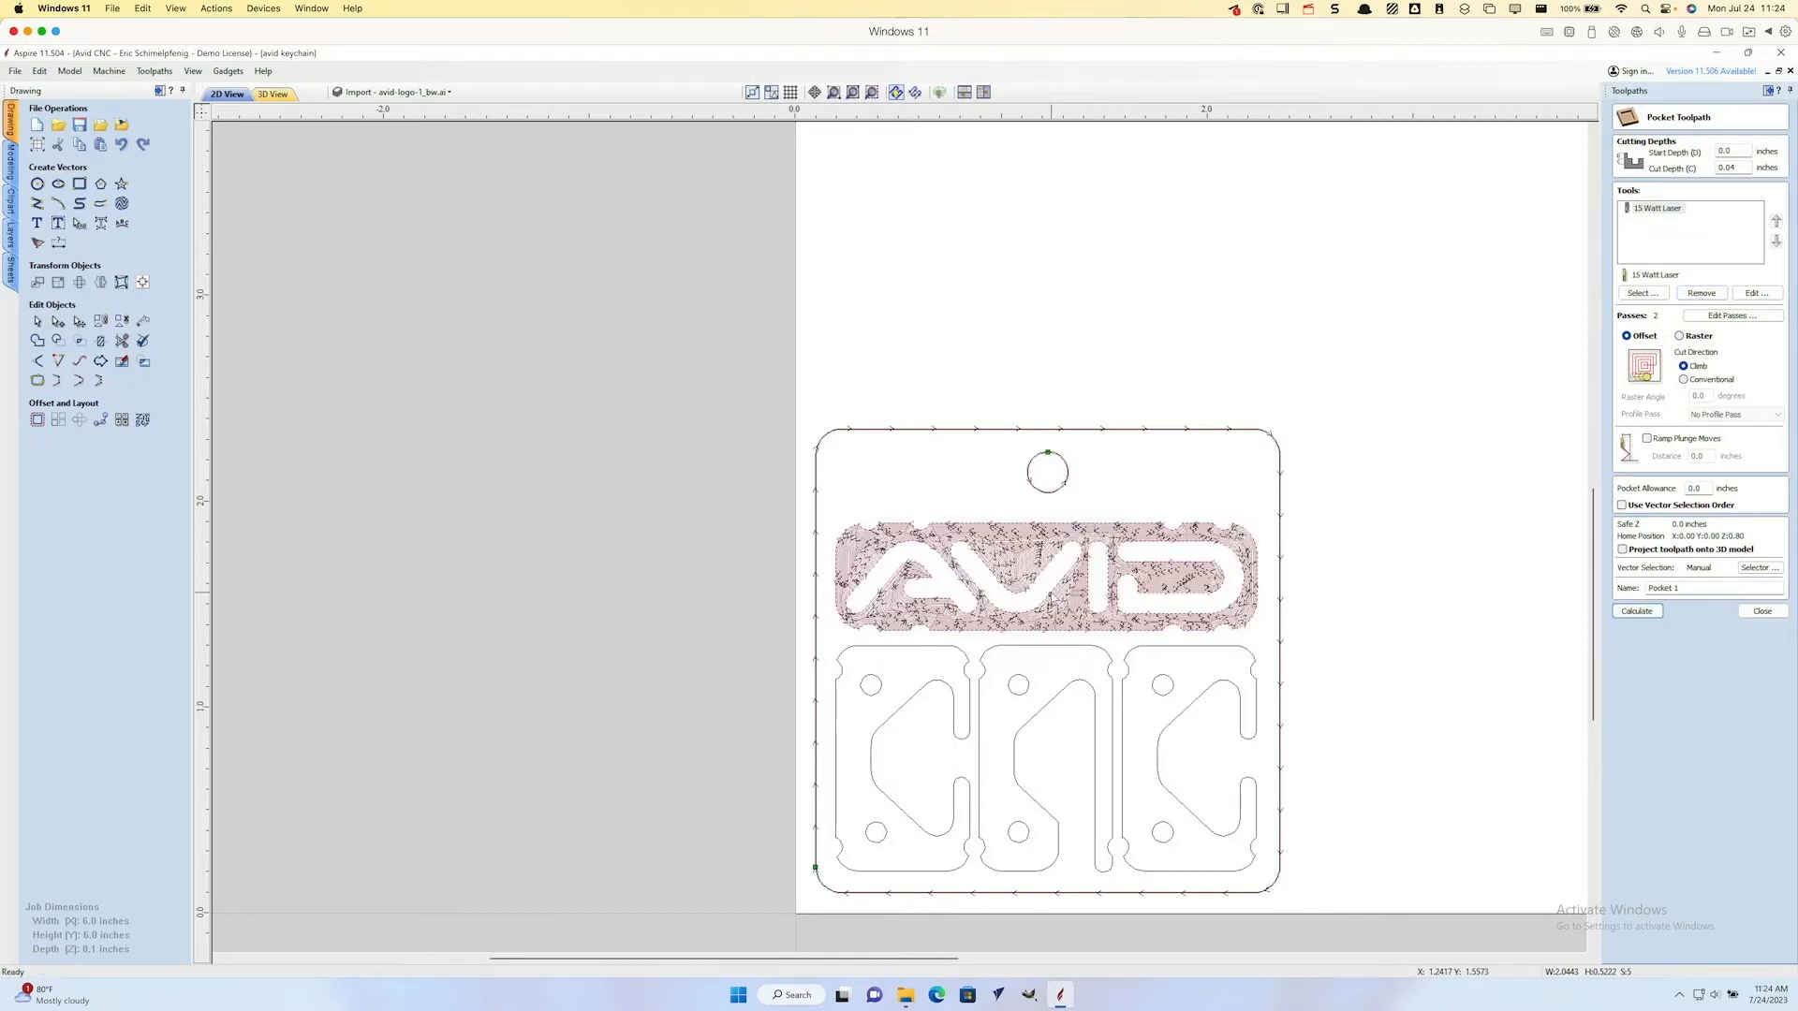
scroll(1049, 597, "up", 5)
scroll(1050, 598, "down", 4)
scroll(1051, 597, "up", 2)
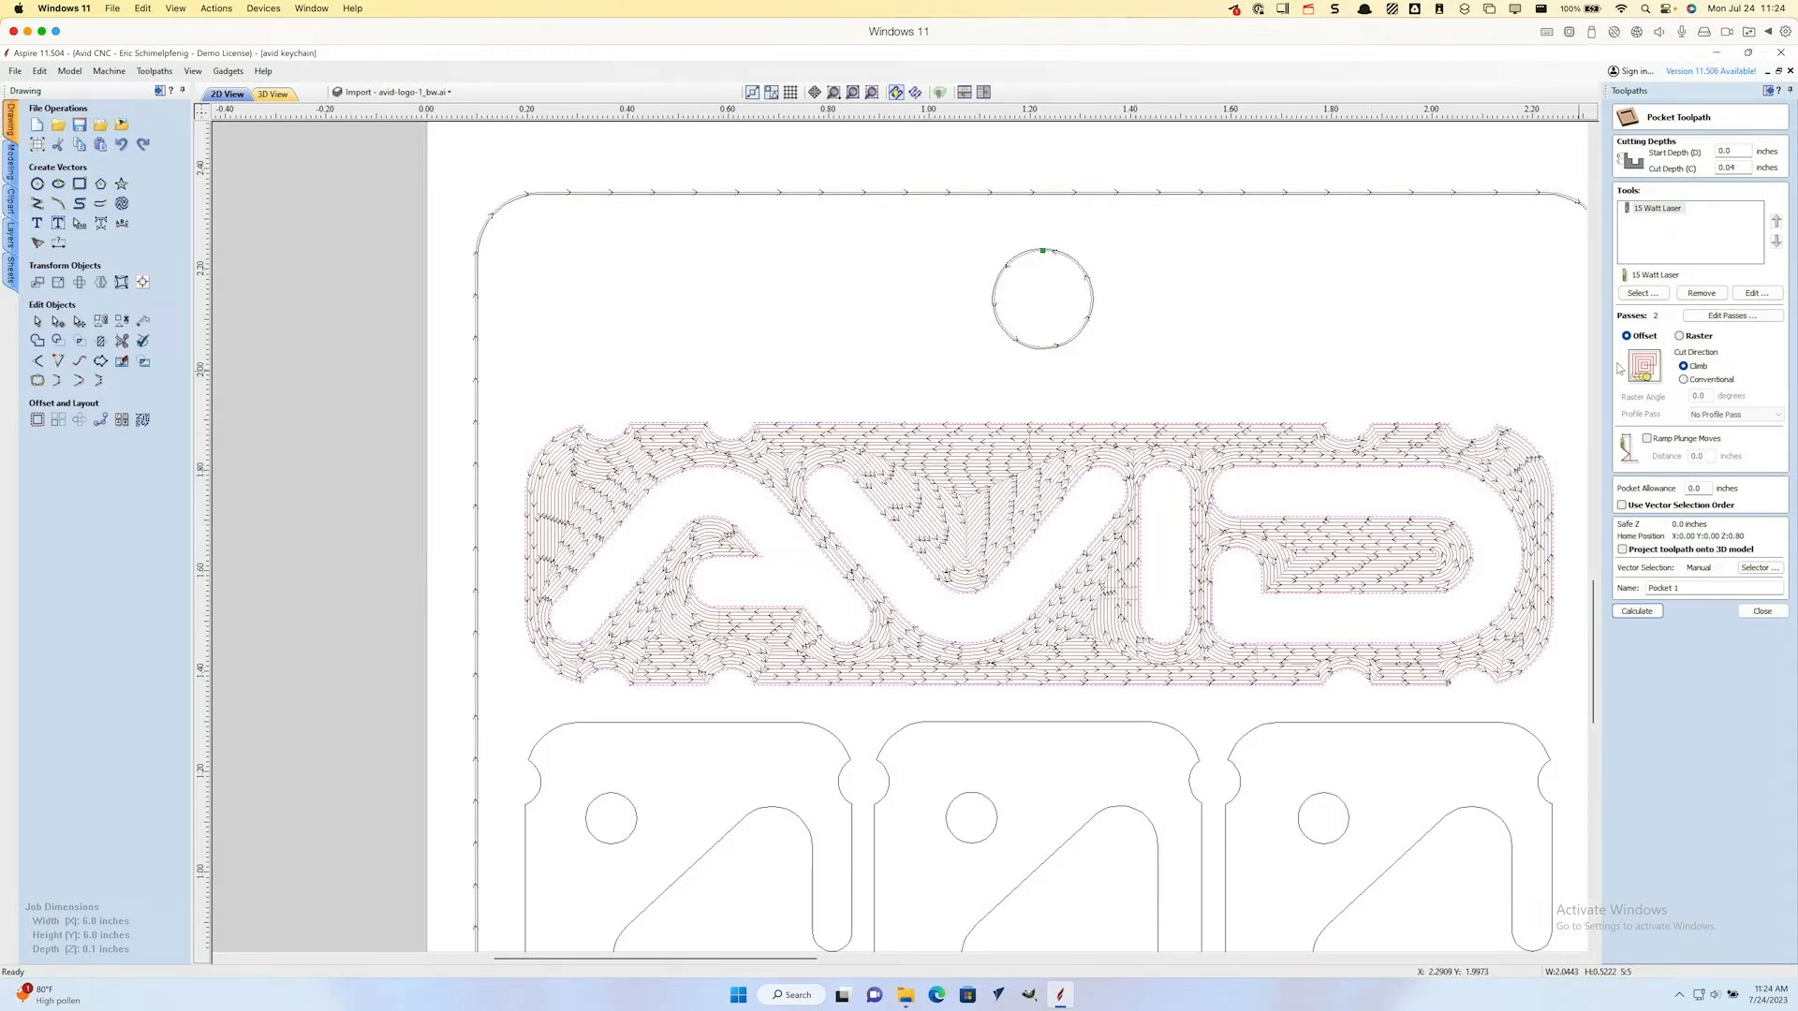
Step: Set the pocket's 15 Watt Laser stepover to 10% and close the pocket toolpath settings
left_click(1735, 296)
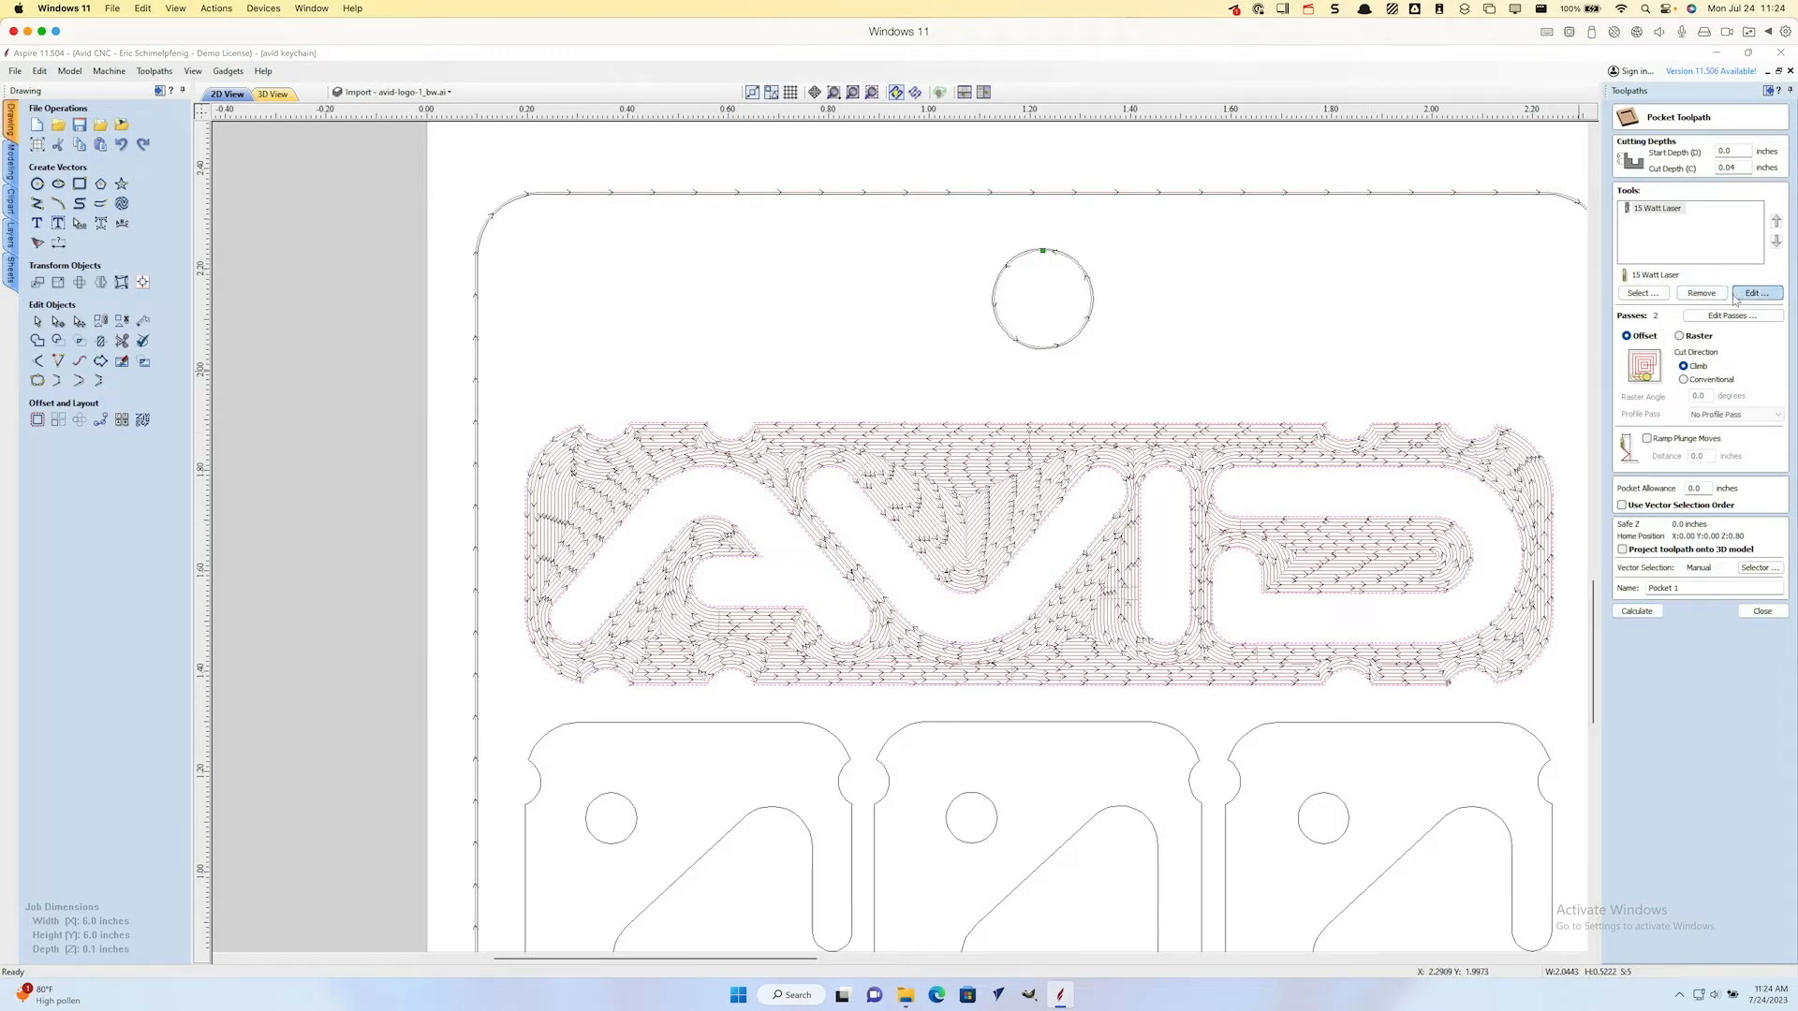
left_click_drag(932, 323, 1450, 337)
left_click(1423, 556)
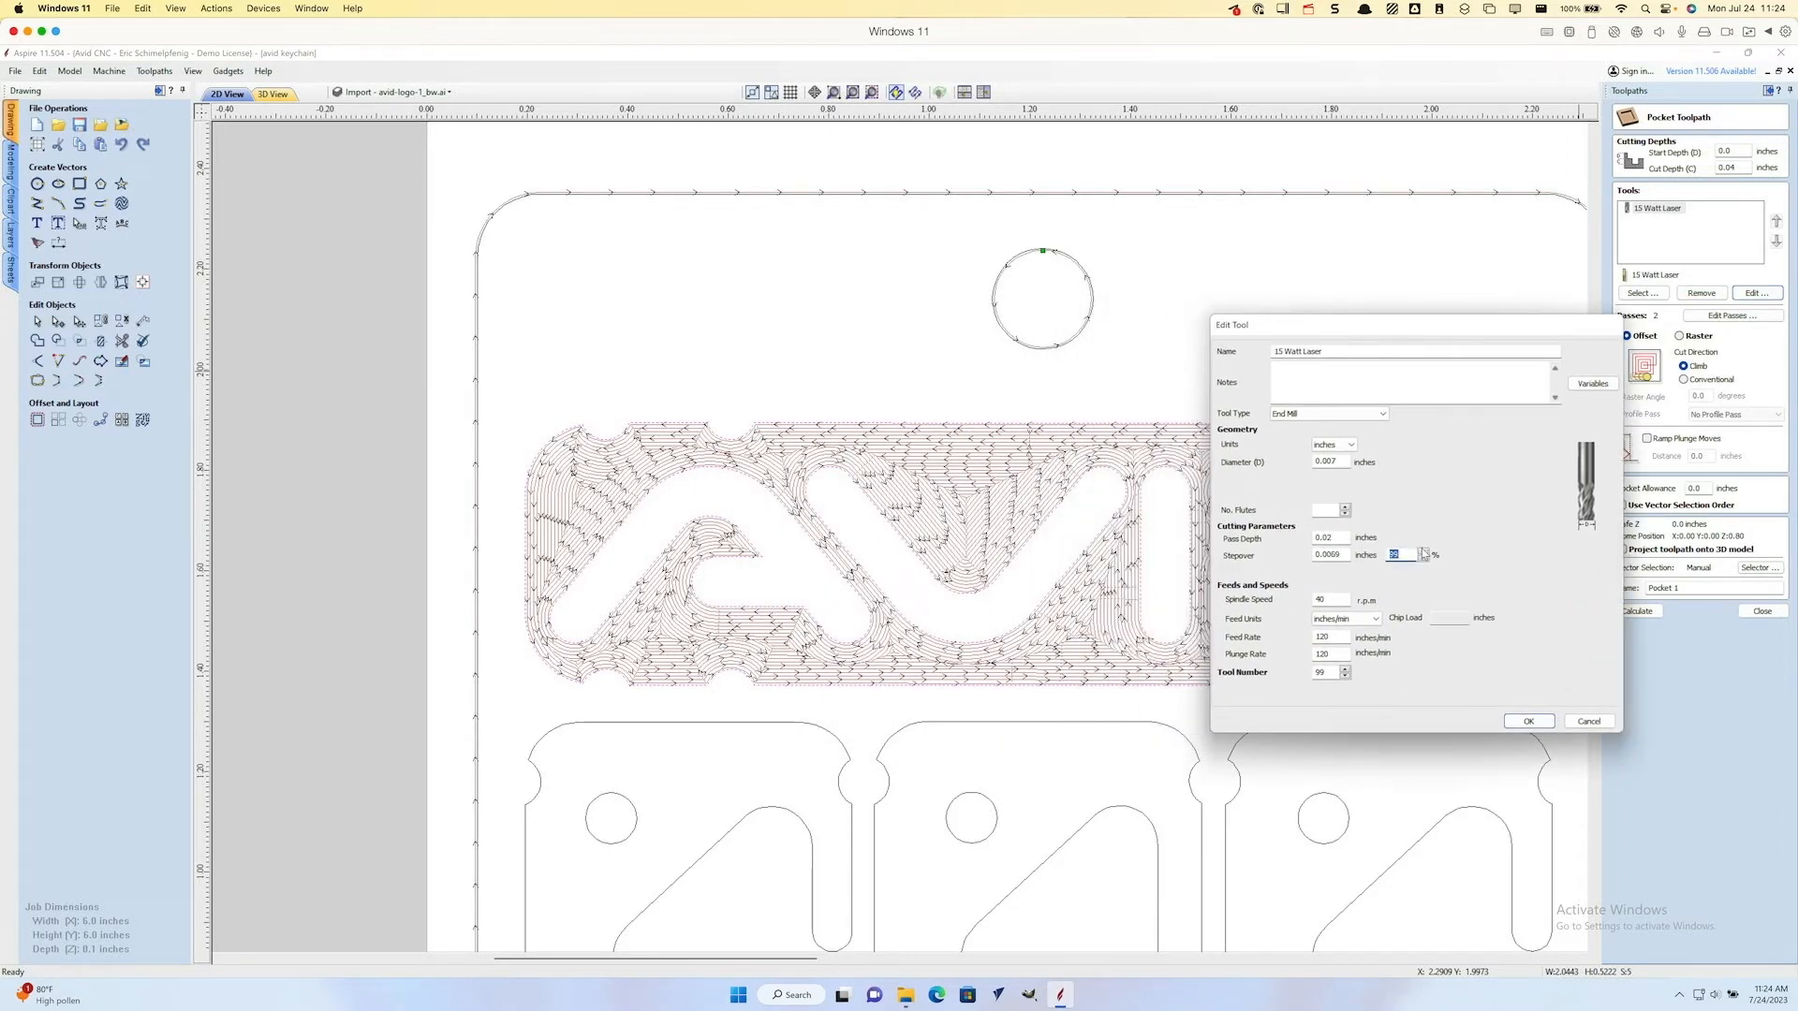
type("10")
left_click(1528, 721)
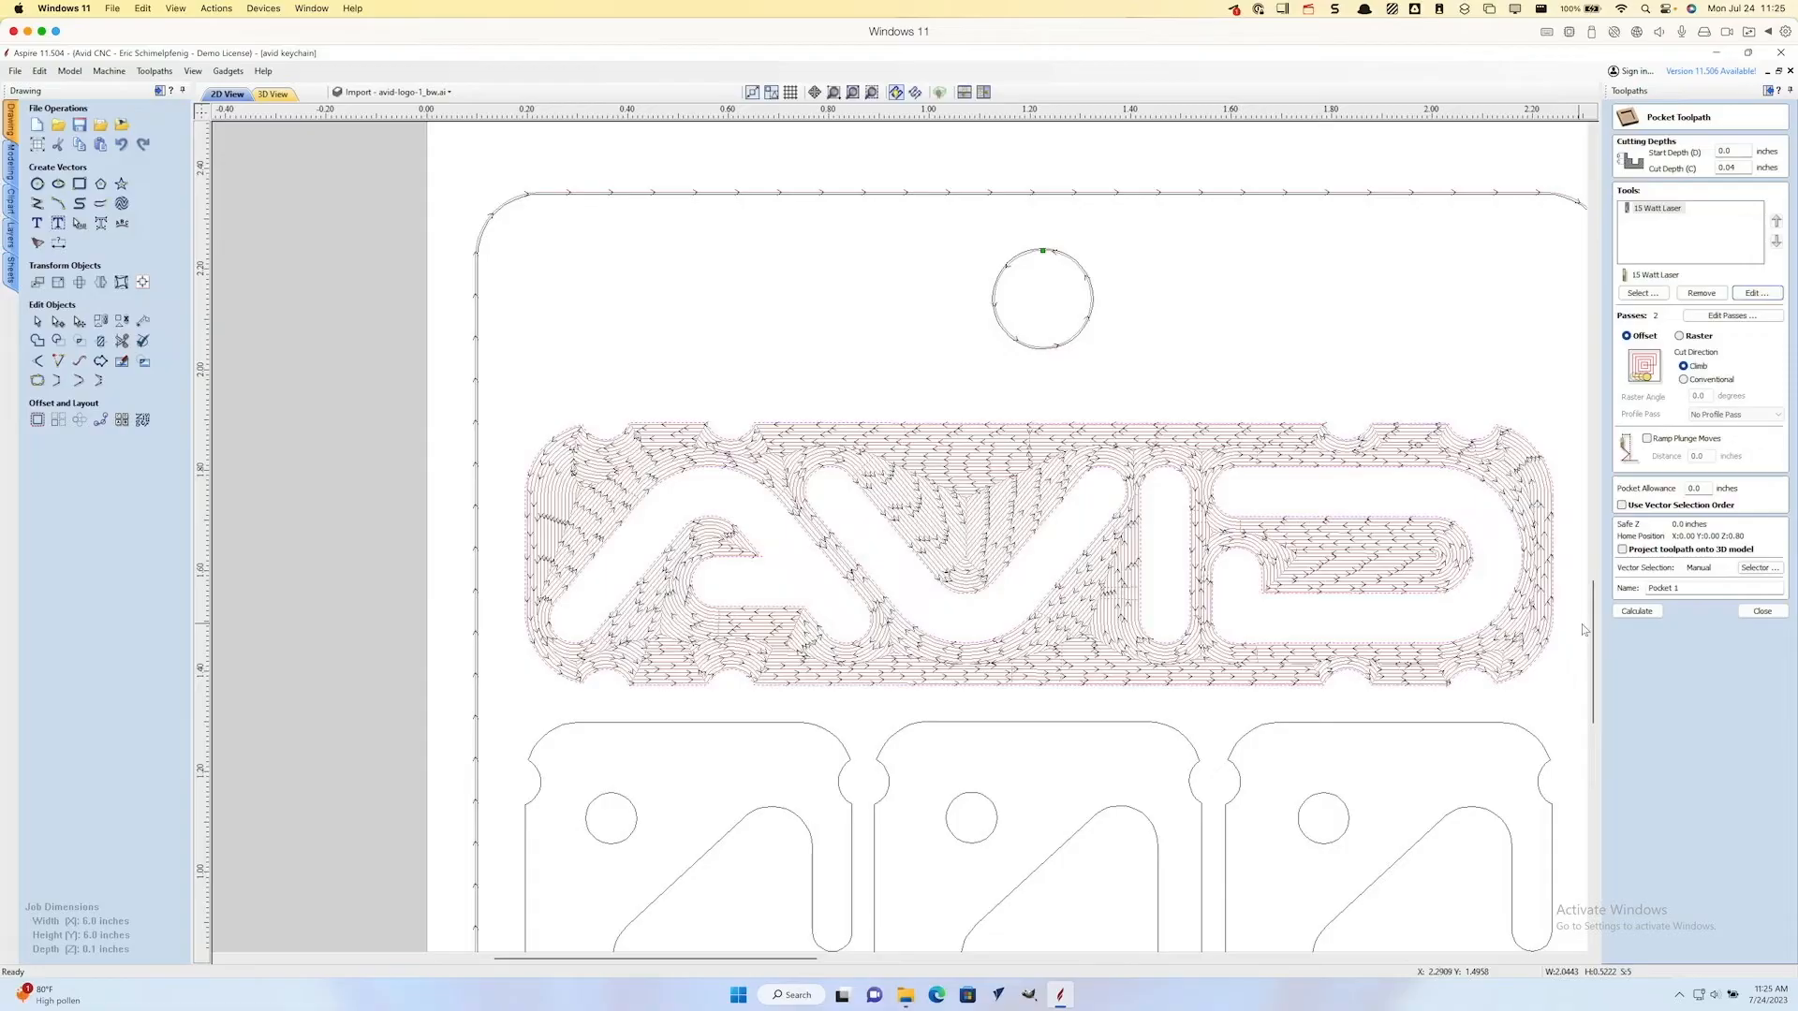
left_click(1762, 611)
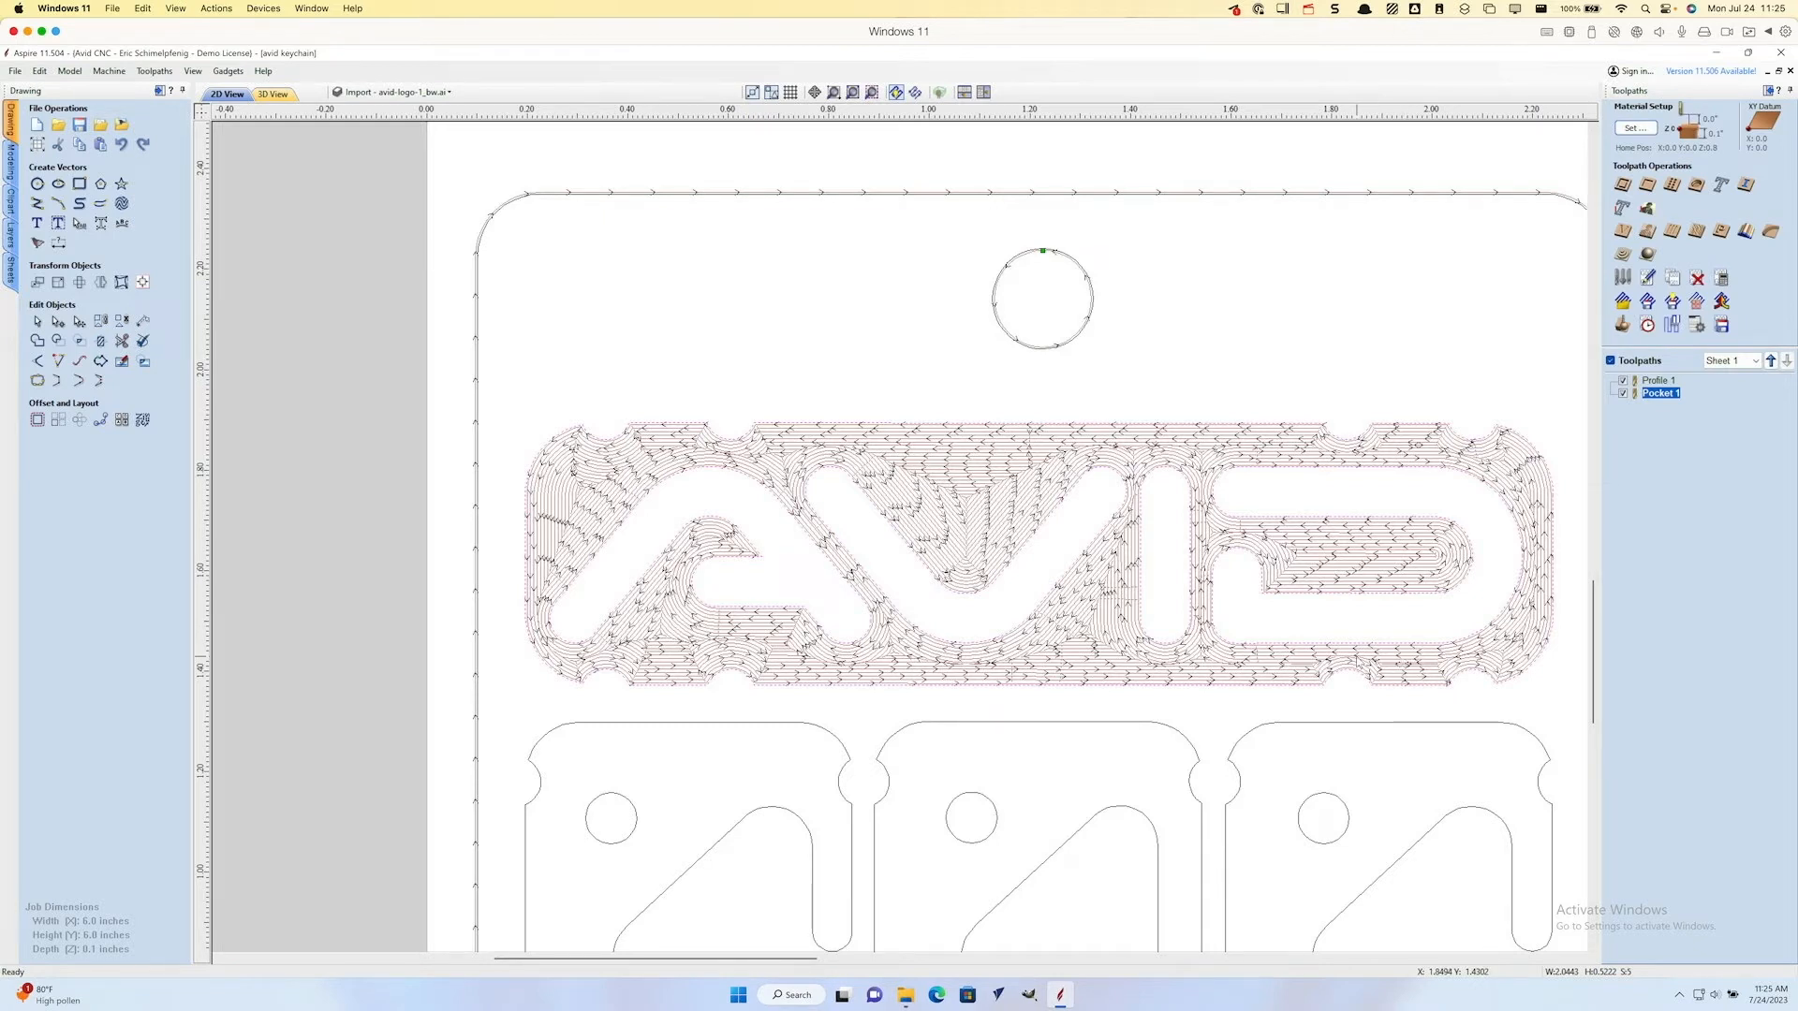
Step: Hide the Pocket 1 toolpath and start a Quick Engrave toolpath using the 15 Watt Laser from the personal tool group
left_click(1623, 393)
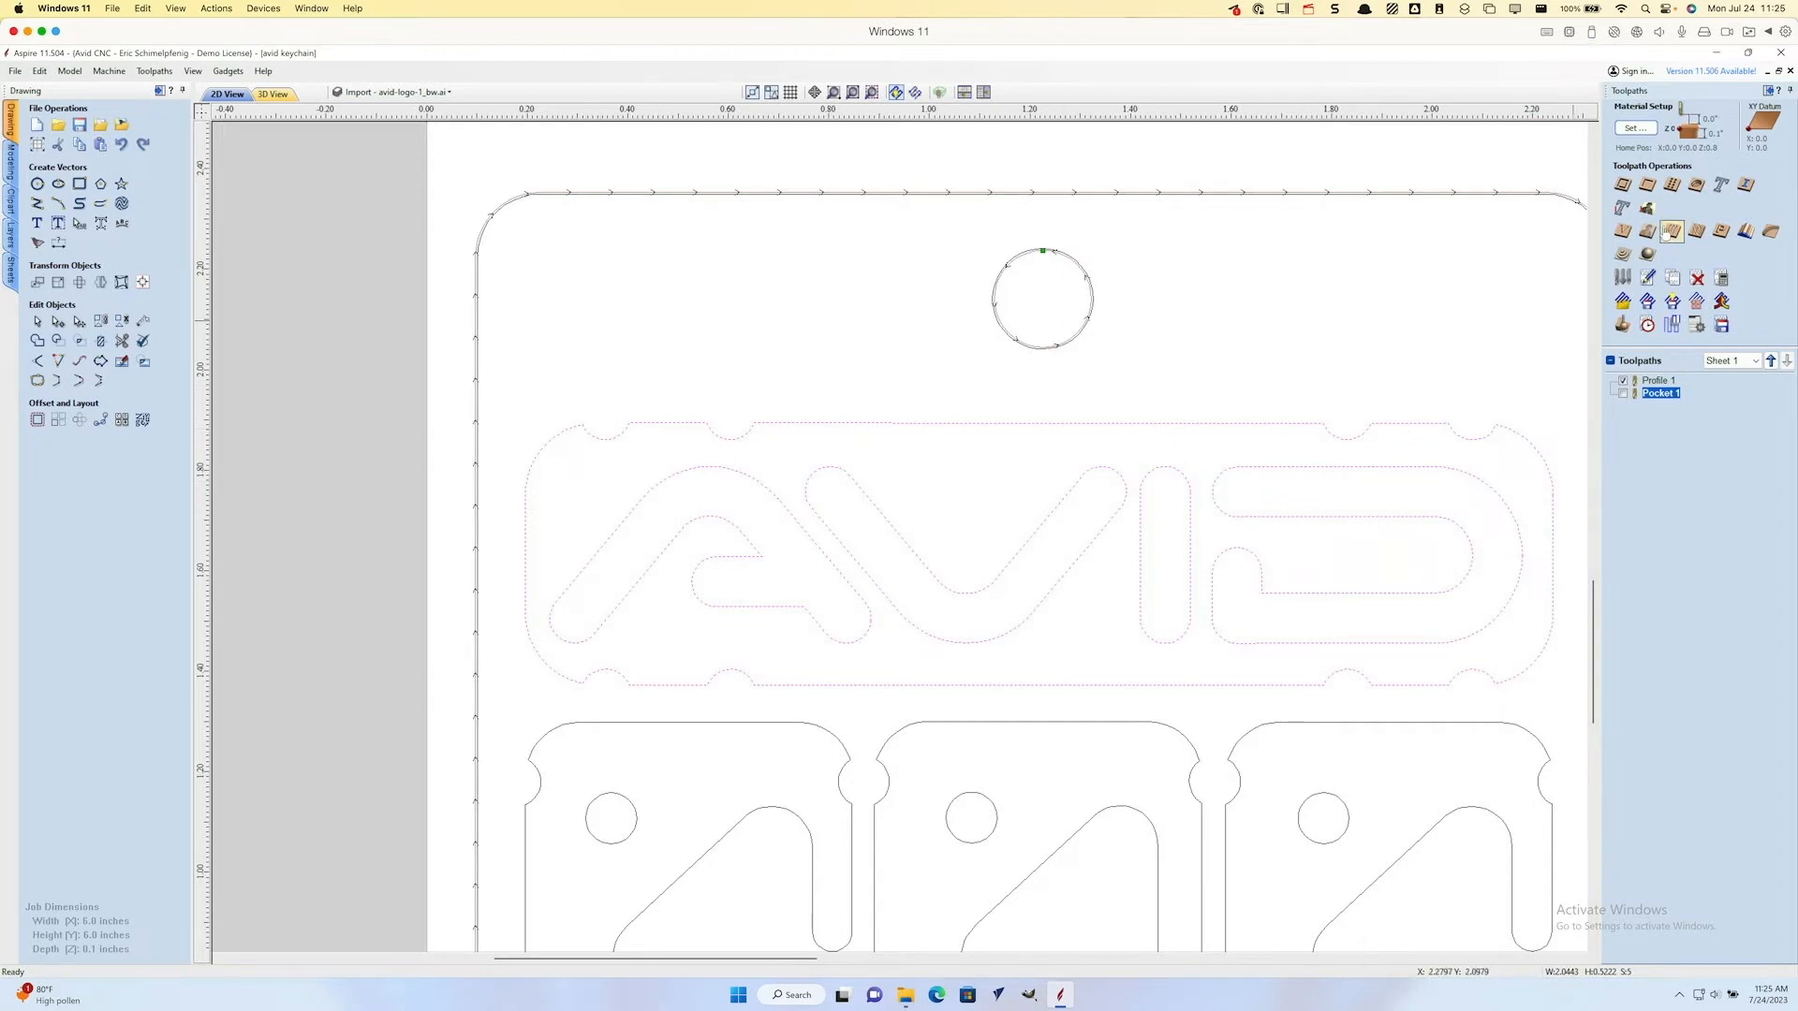
left_click(1720, 185)
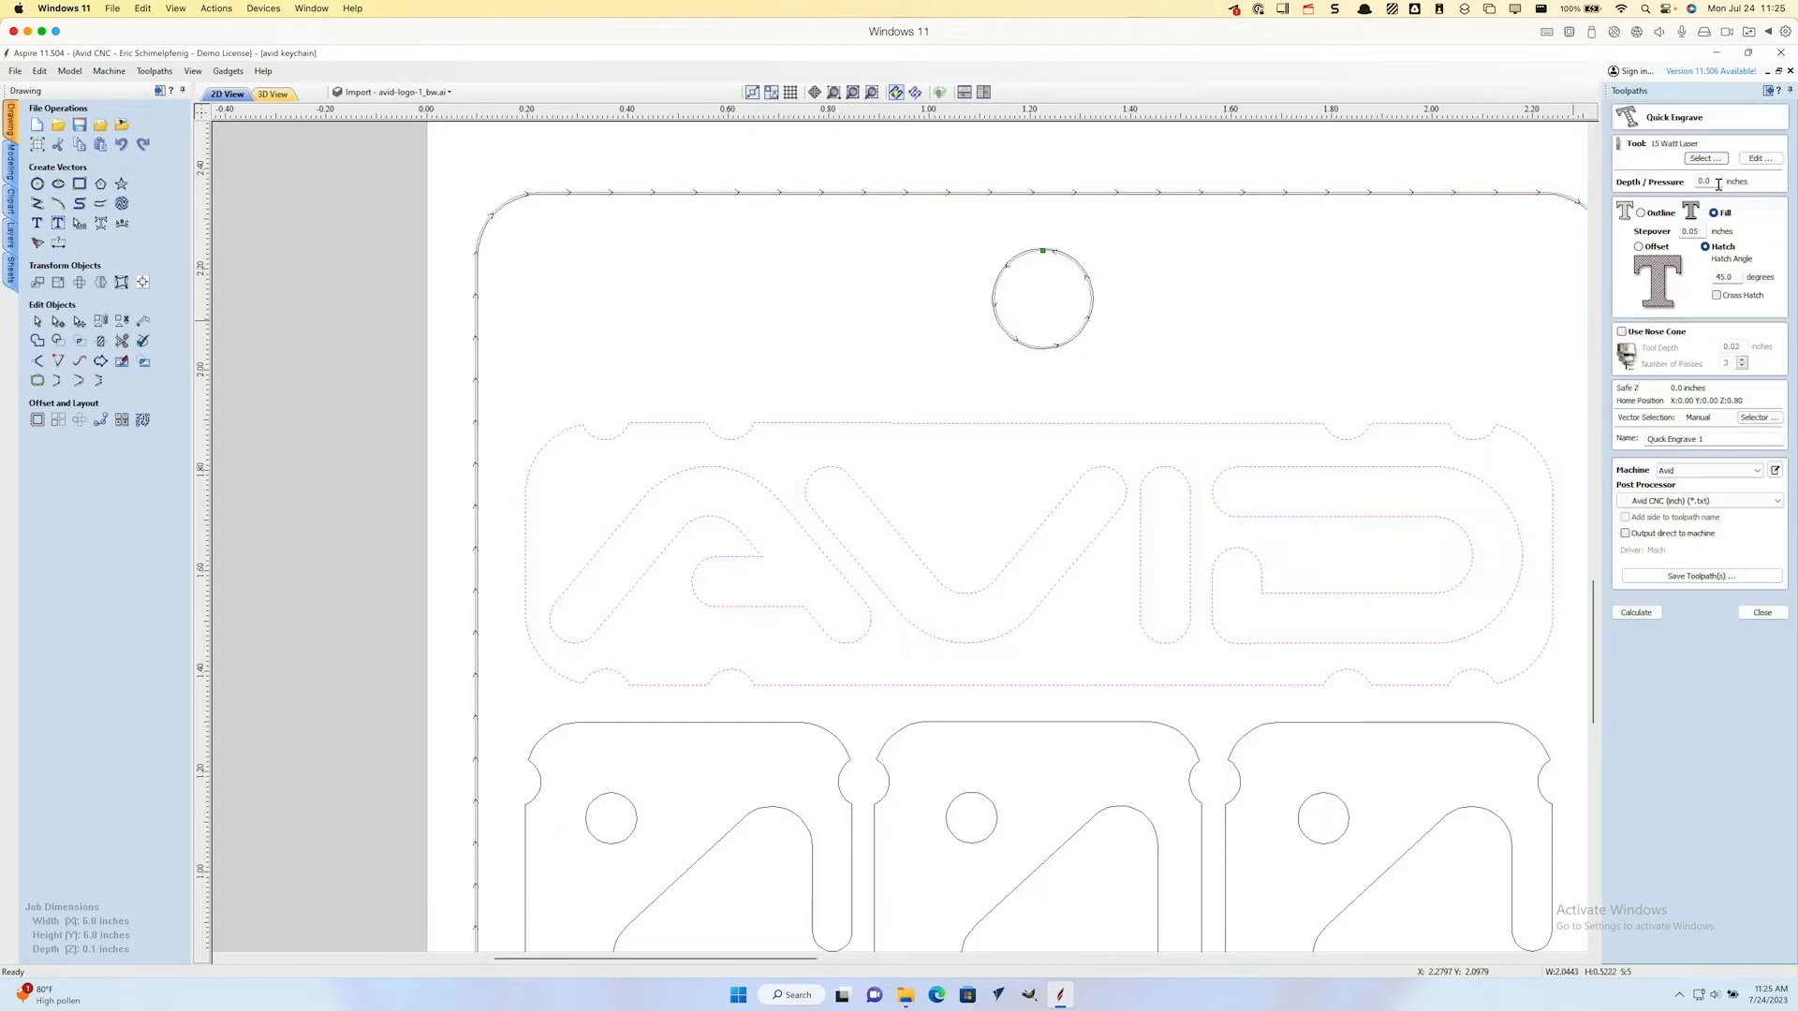
left_click(1705, 158)
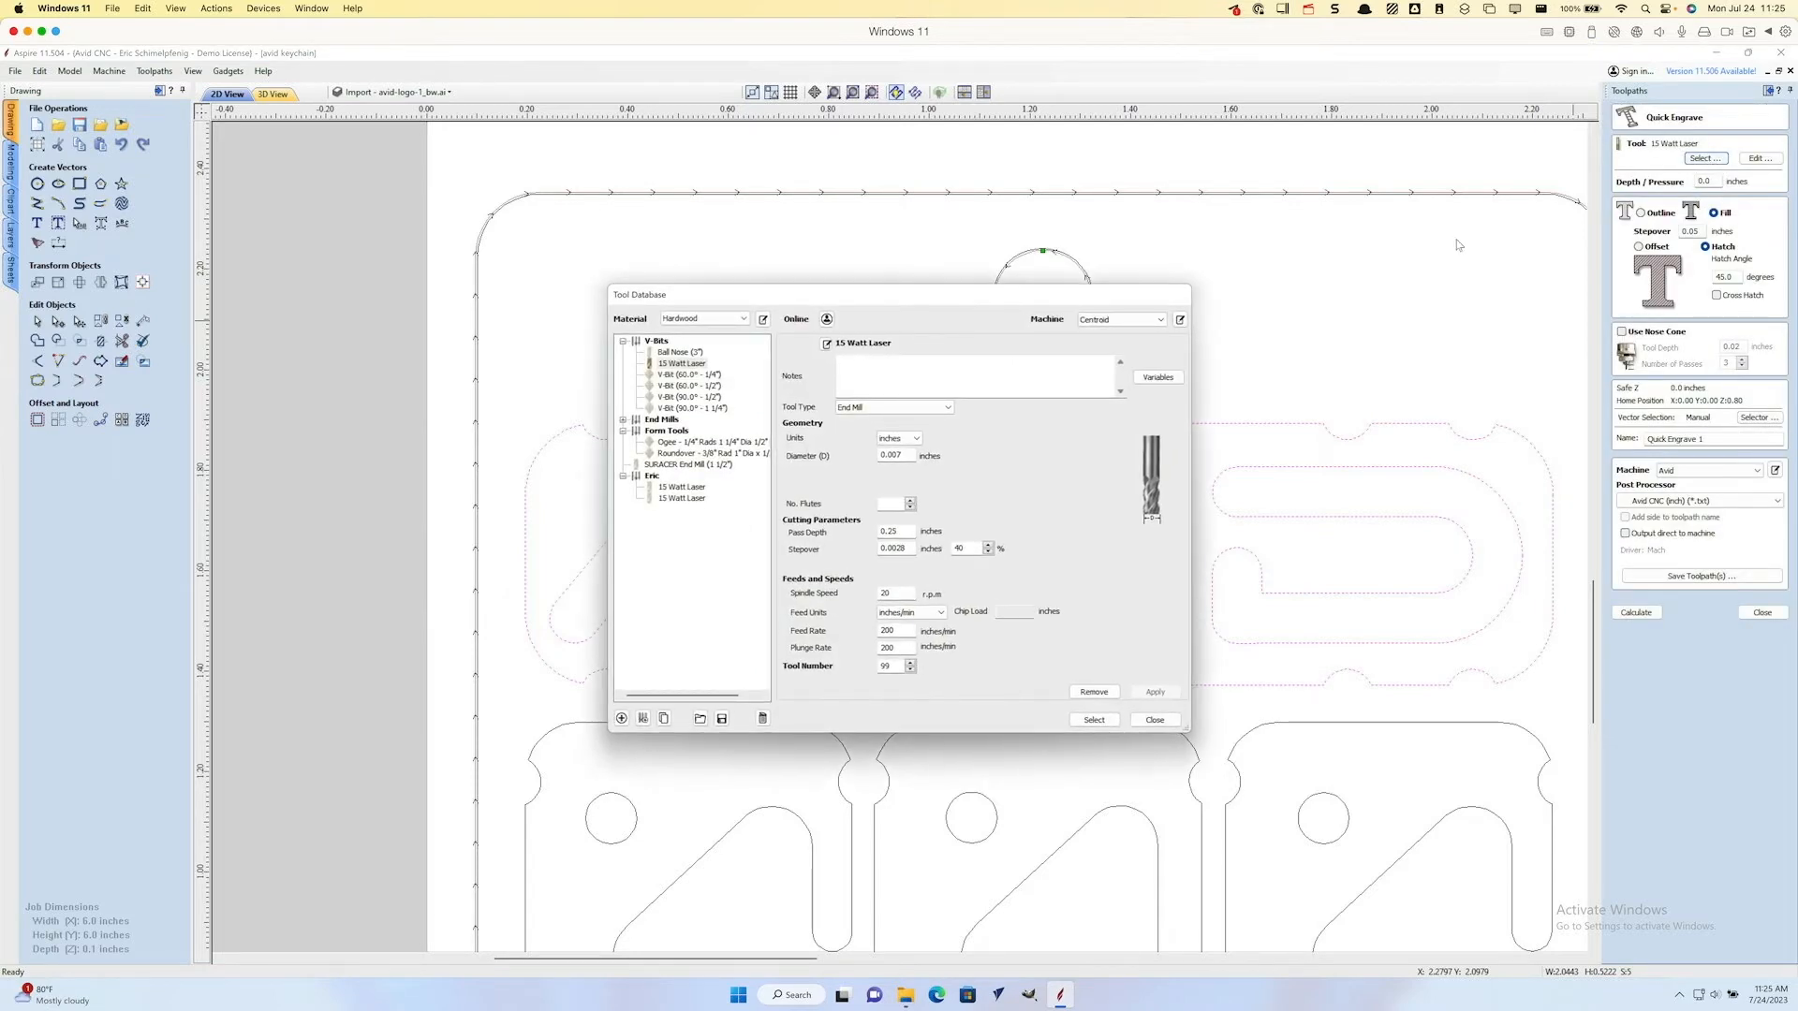
left_click(683, 488)
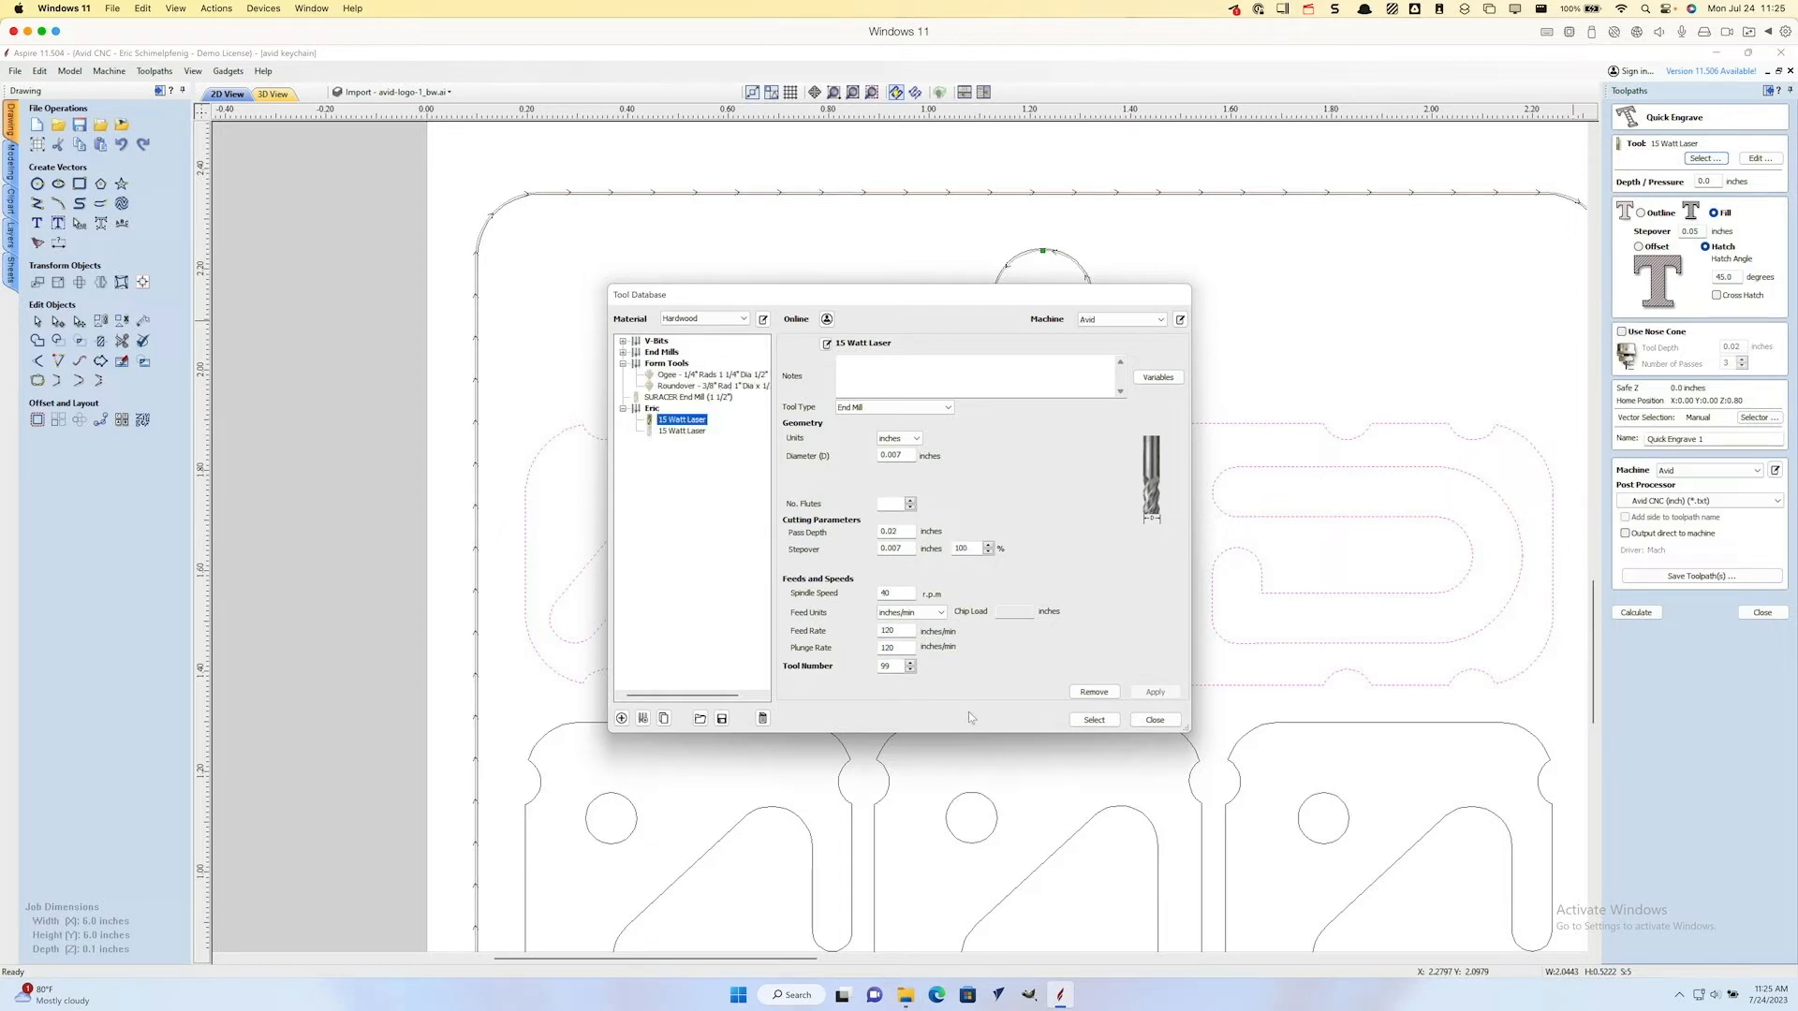
left_click(1091, 720)
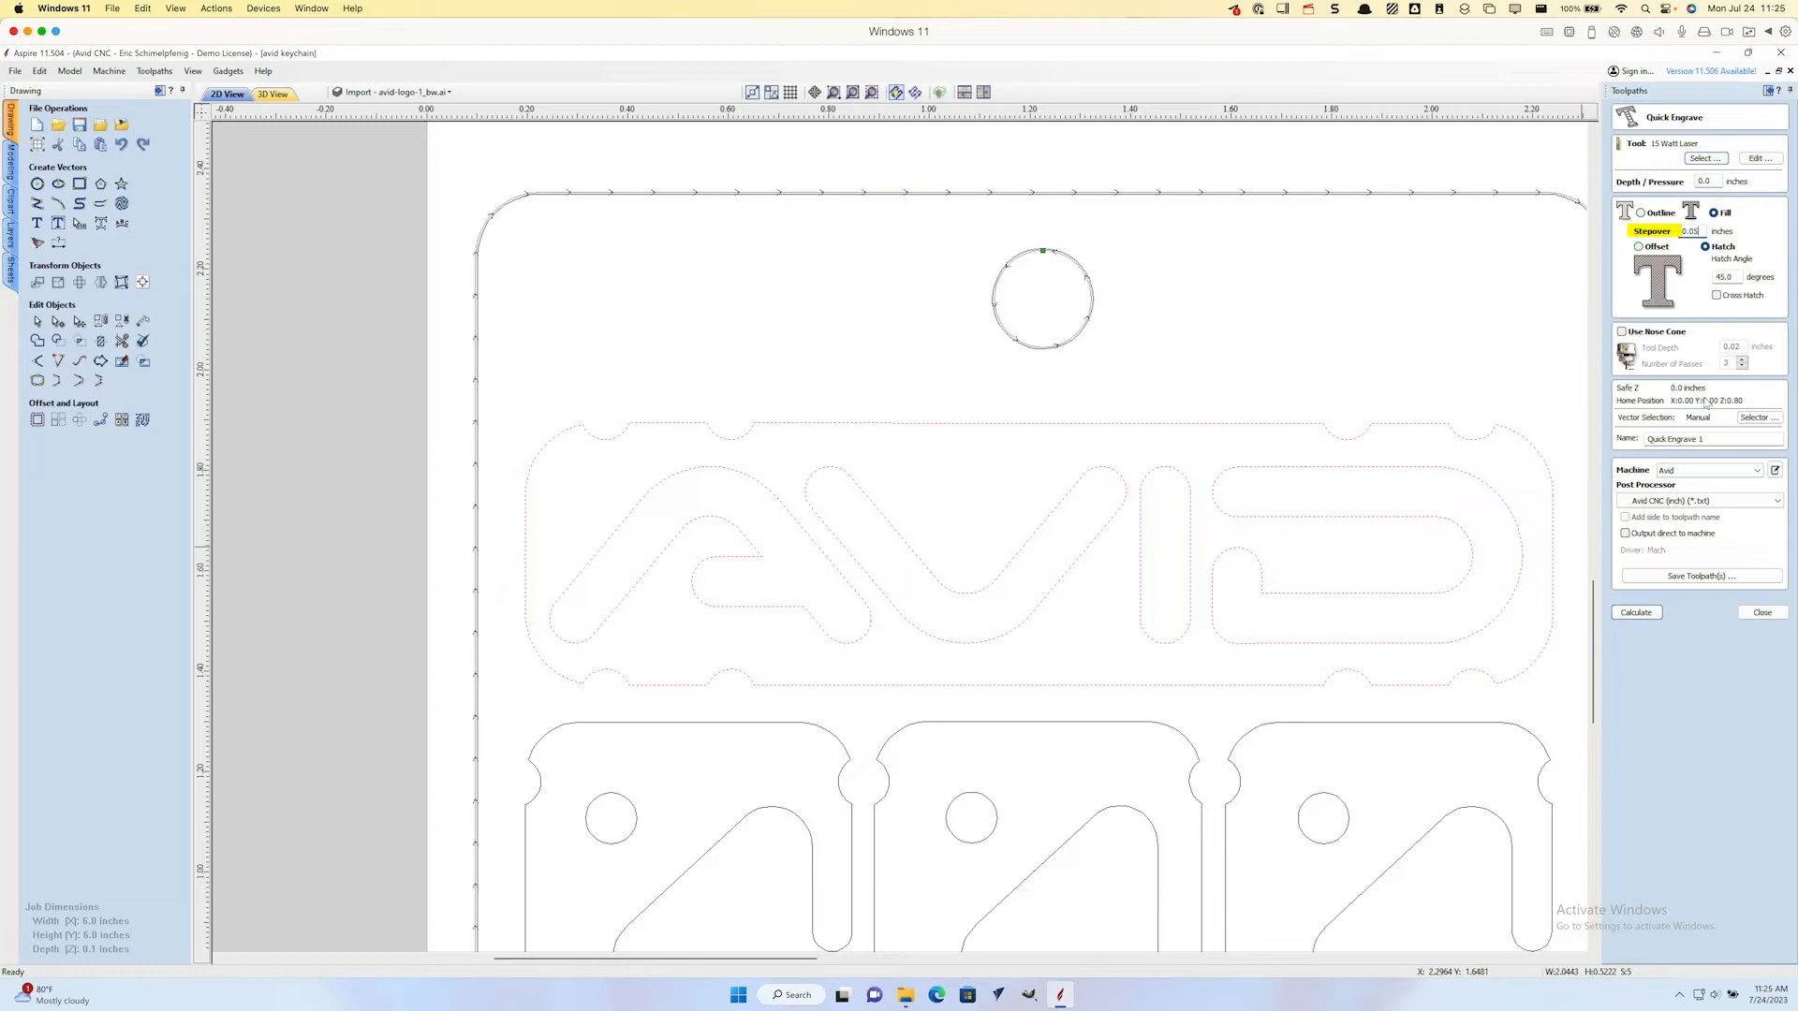
Step: Calculate the hatch-filled engraving of the AVID lettering and refine it with a 0.02-inch stepover
left_click(1636, 612)
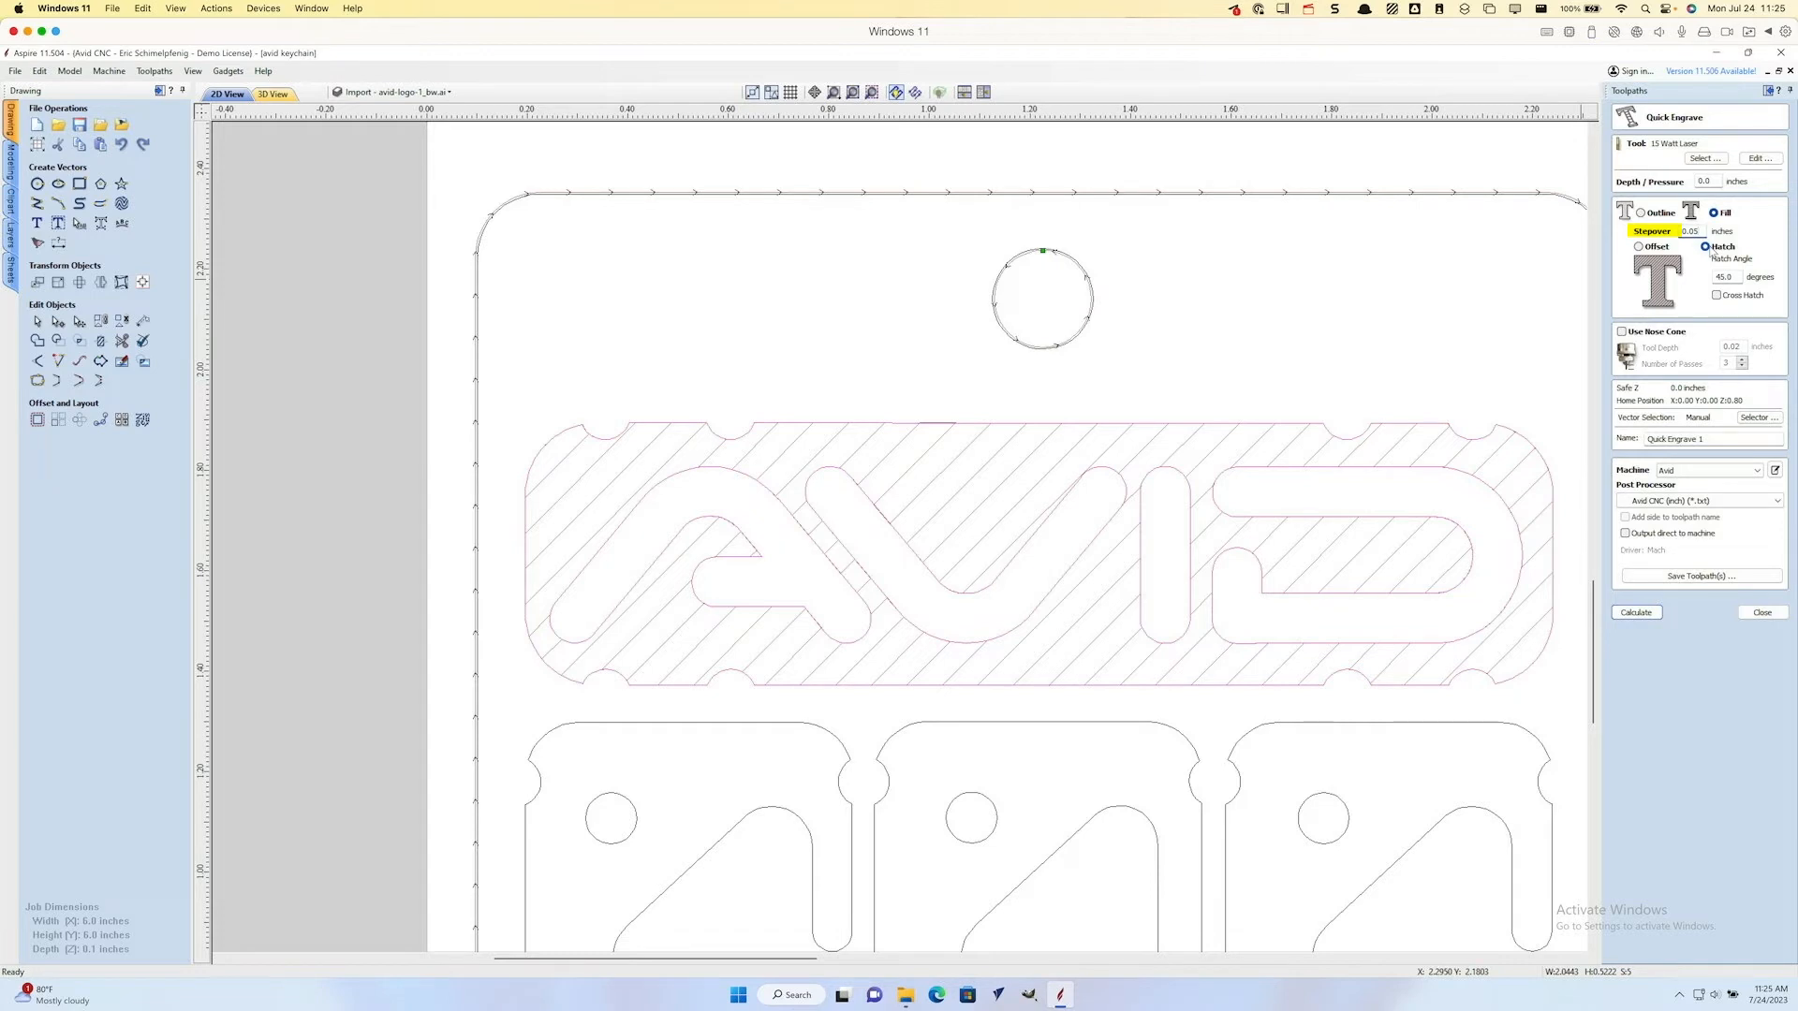
left_click(1632, 612)
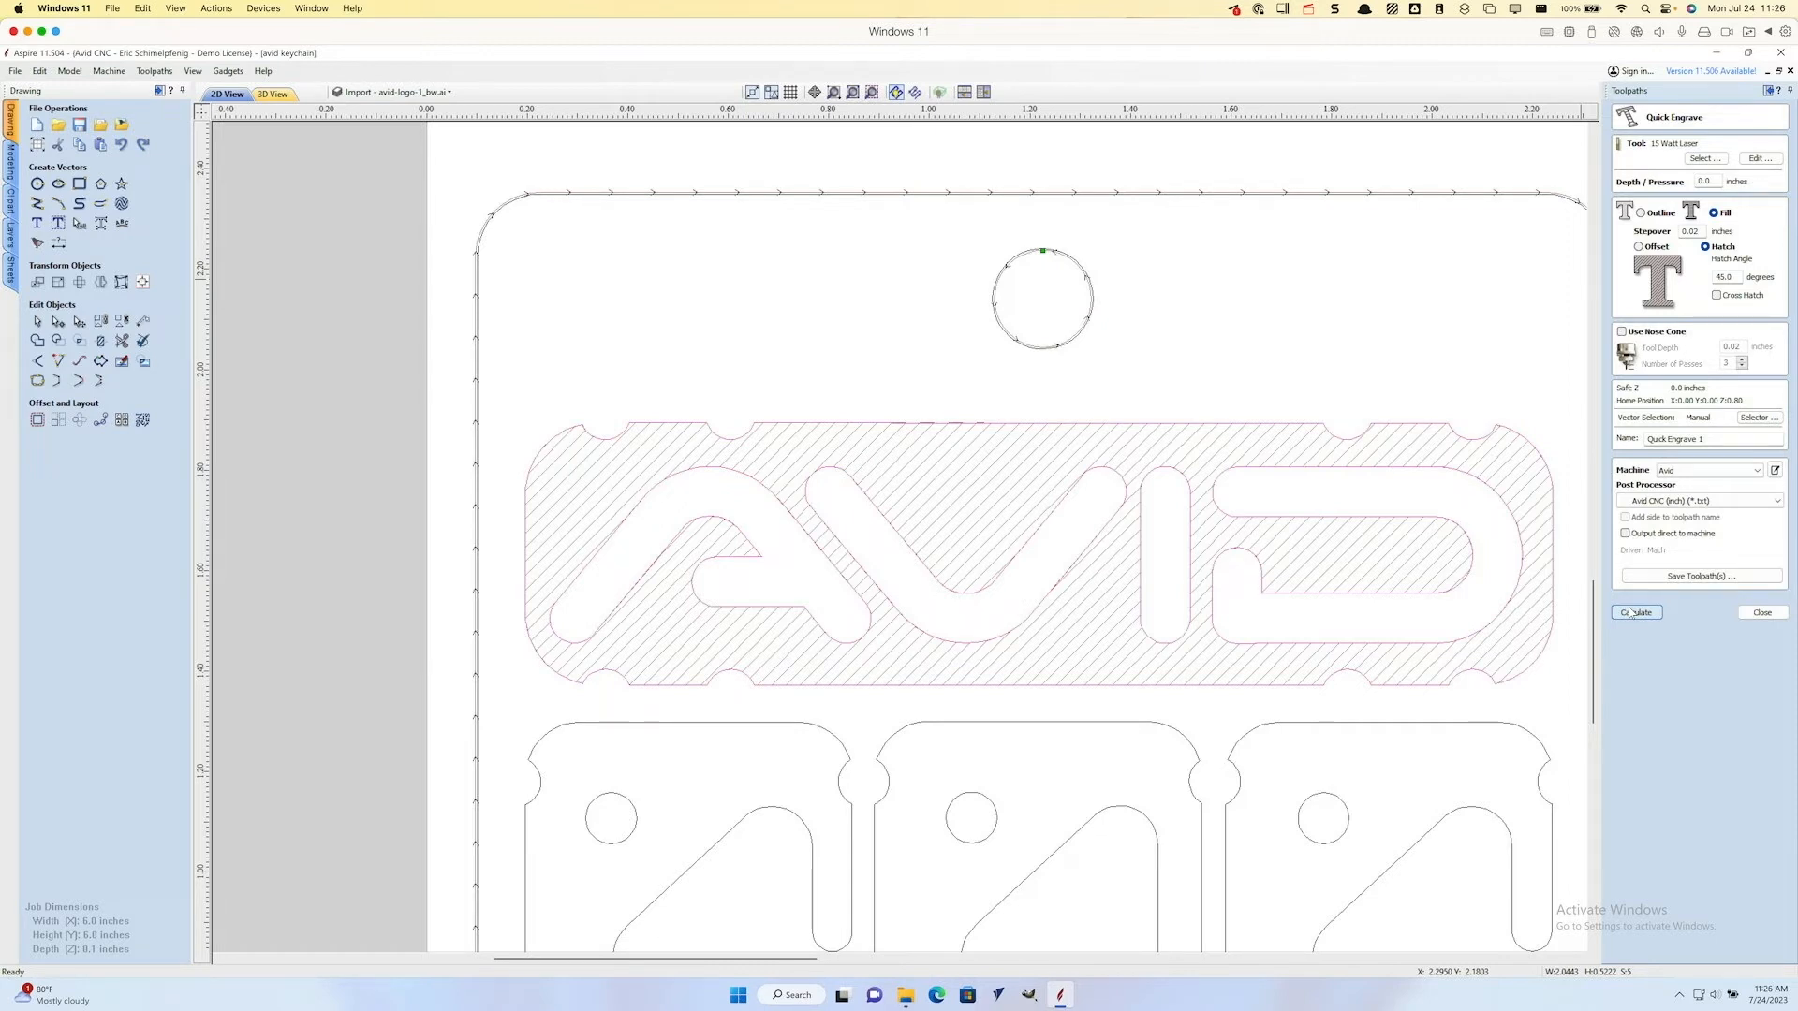
Step: Select the CNC letter shapes together with the AVID lettering and frame, and recalculate the engraving for all of them
middle_click_drag(1127, 787, 955, 571)
scroll(955, 571, "down", 5)
scroll(957, 573, "up", 2)
scroll(848, 618, "up", 3)
middle_click_drag(848, 618, 948, 637)
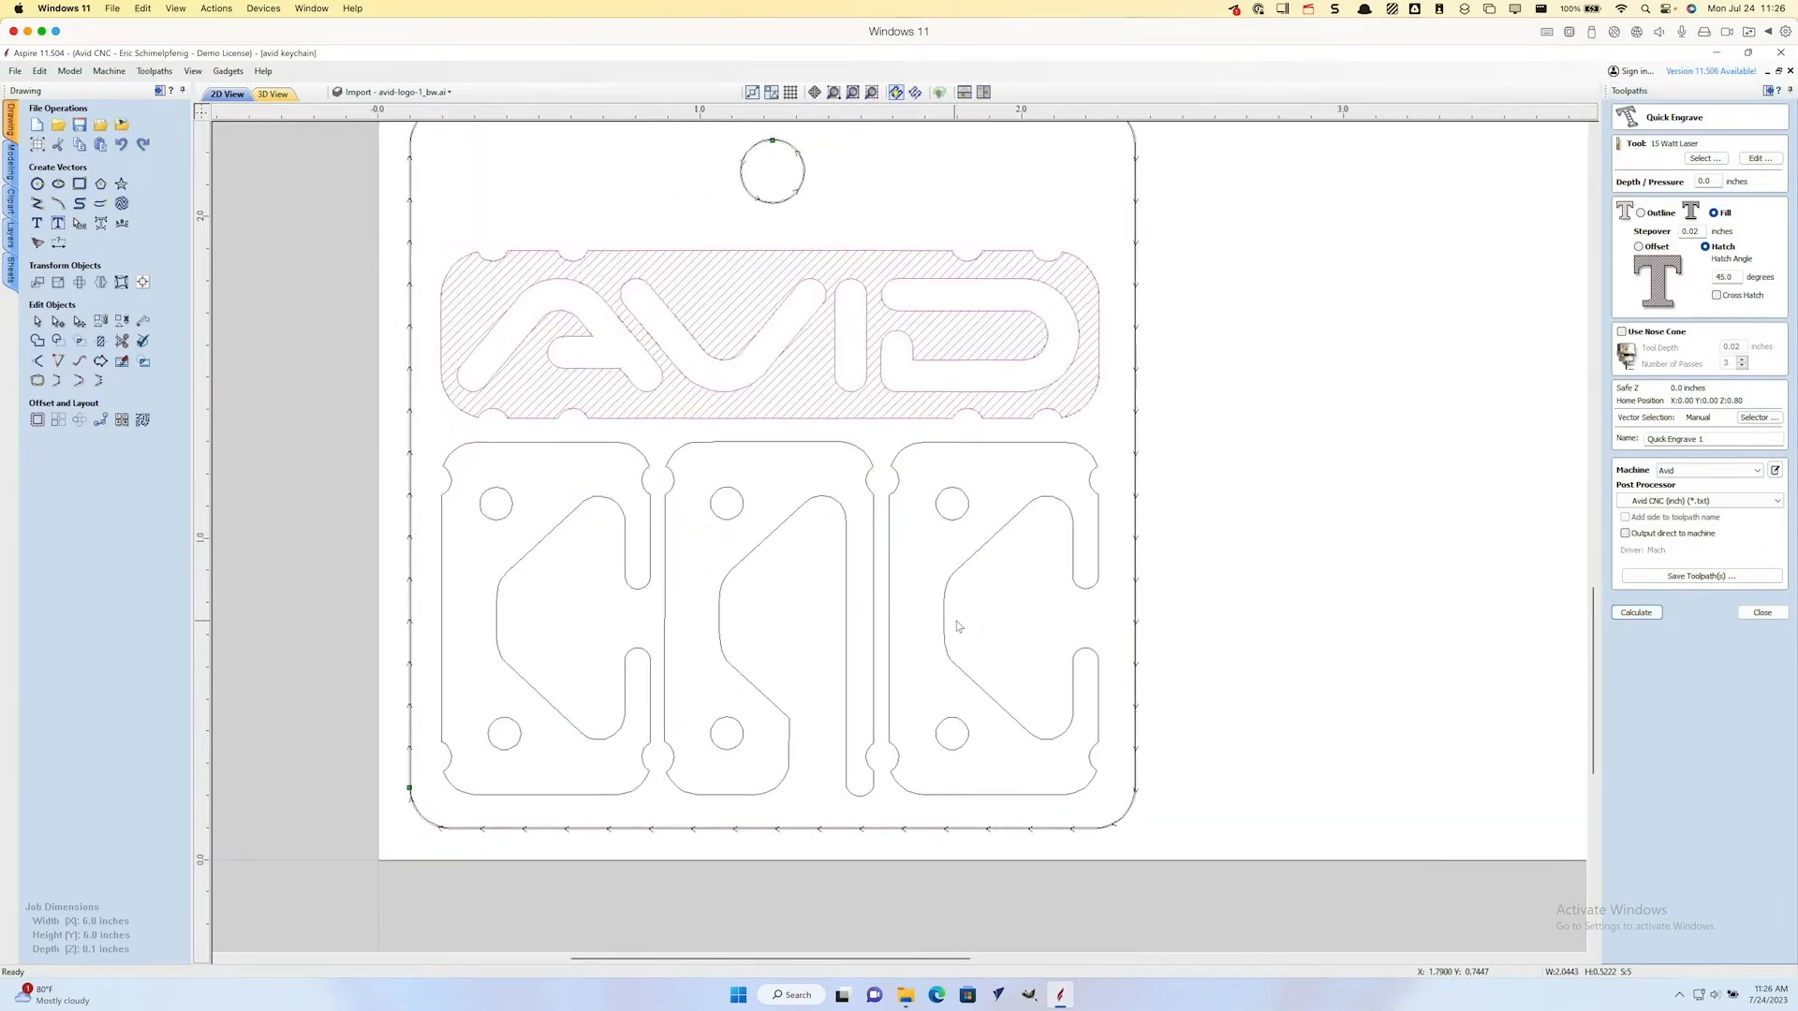
left_click_drag(1108, 779, 478, 433)
left_click_drag(1097, 437, 443, 230, "shift")
left_click(1637, 612)
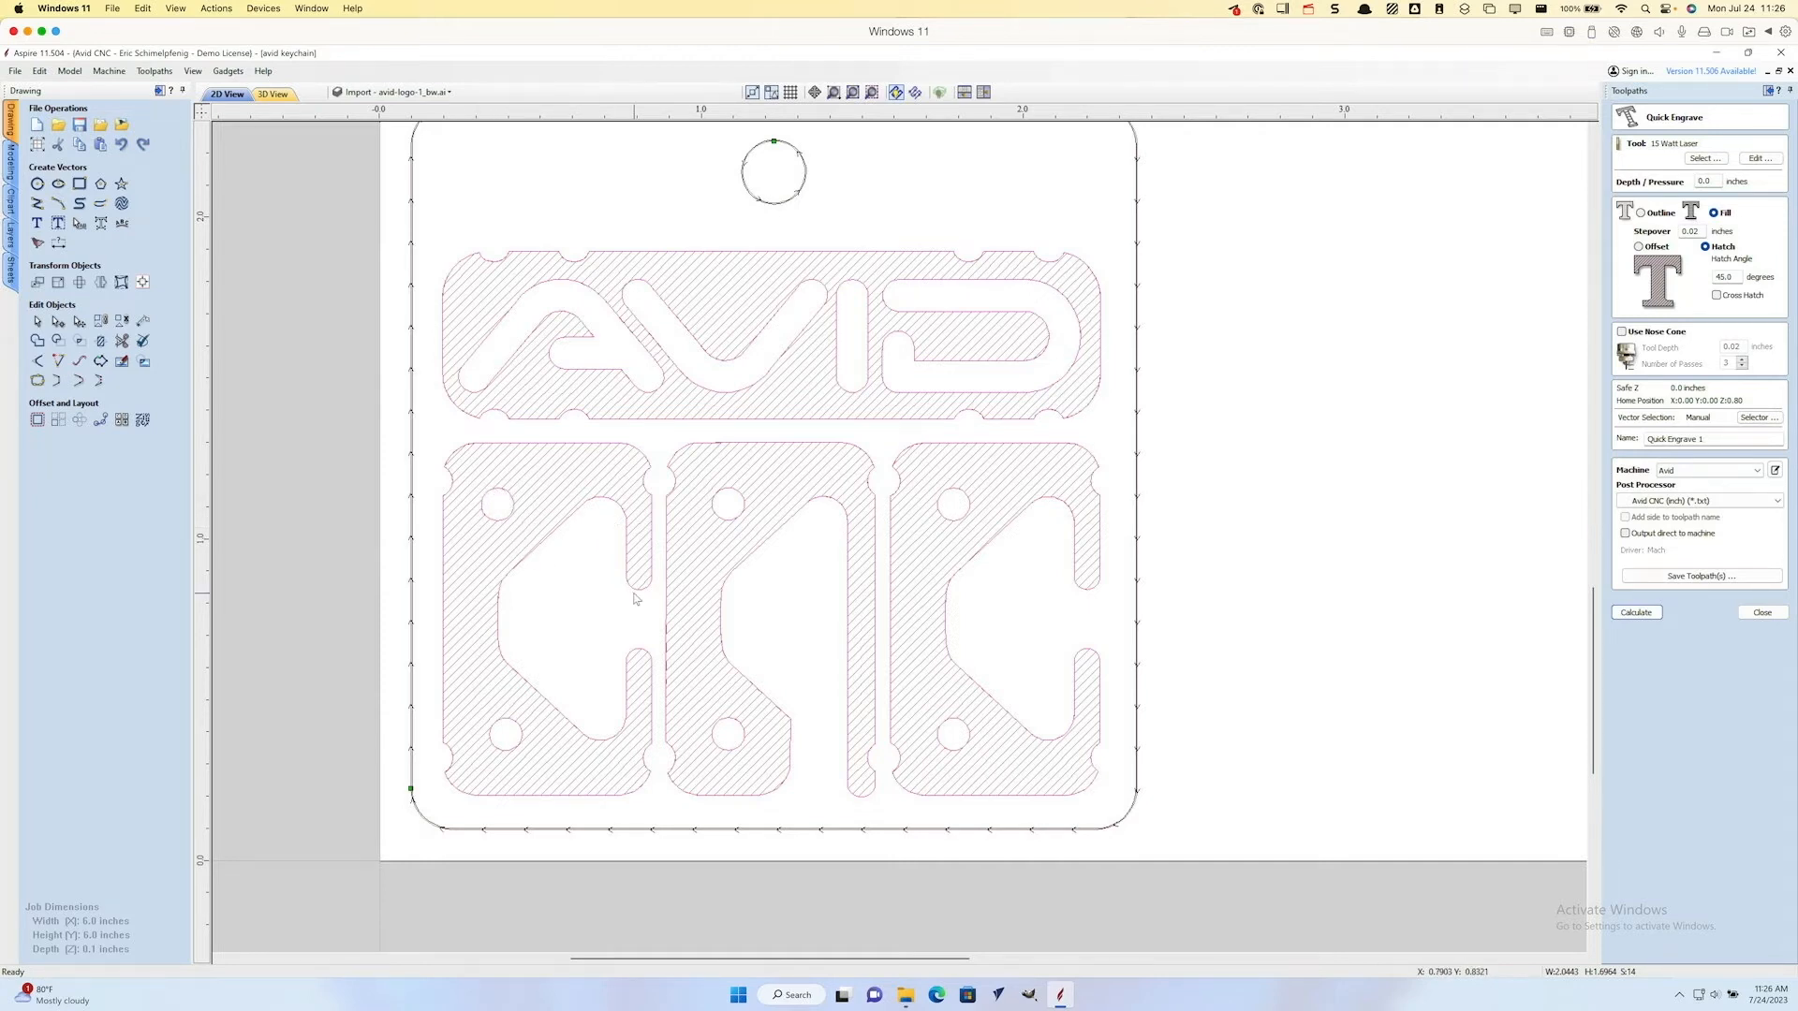
Step: Start saving the visible Profile 1 and Quick Engrave 1 toolpaths to one file with the Avid CNC (inch) post processor
scroll(1091, 689, "left", 1)
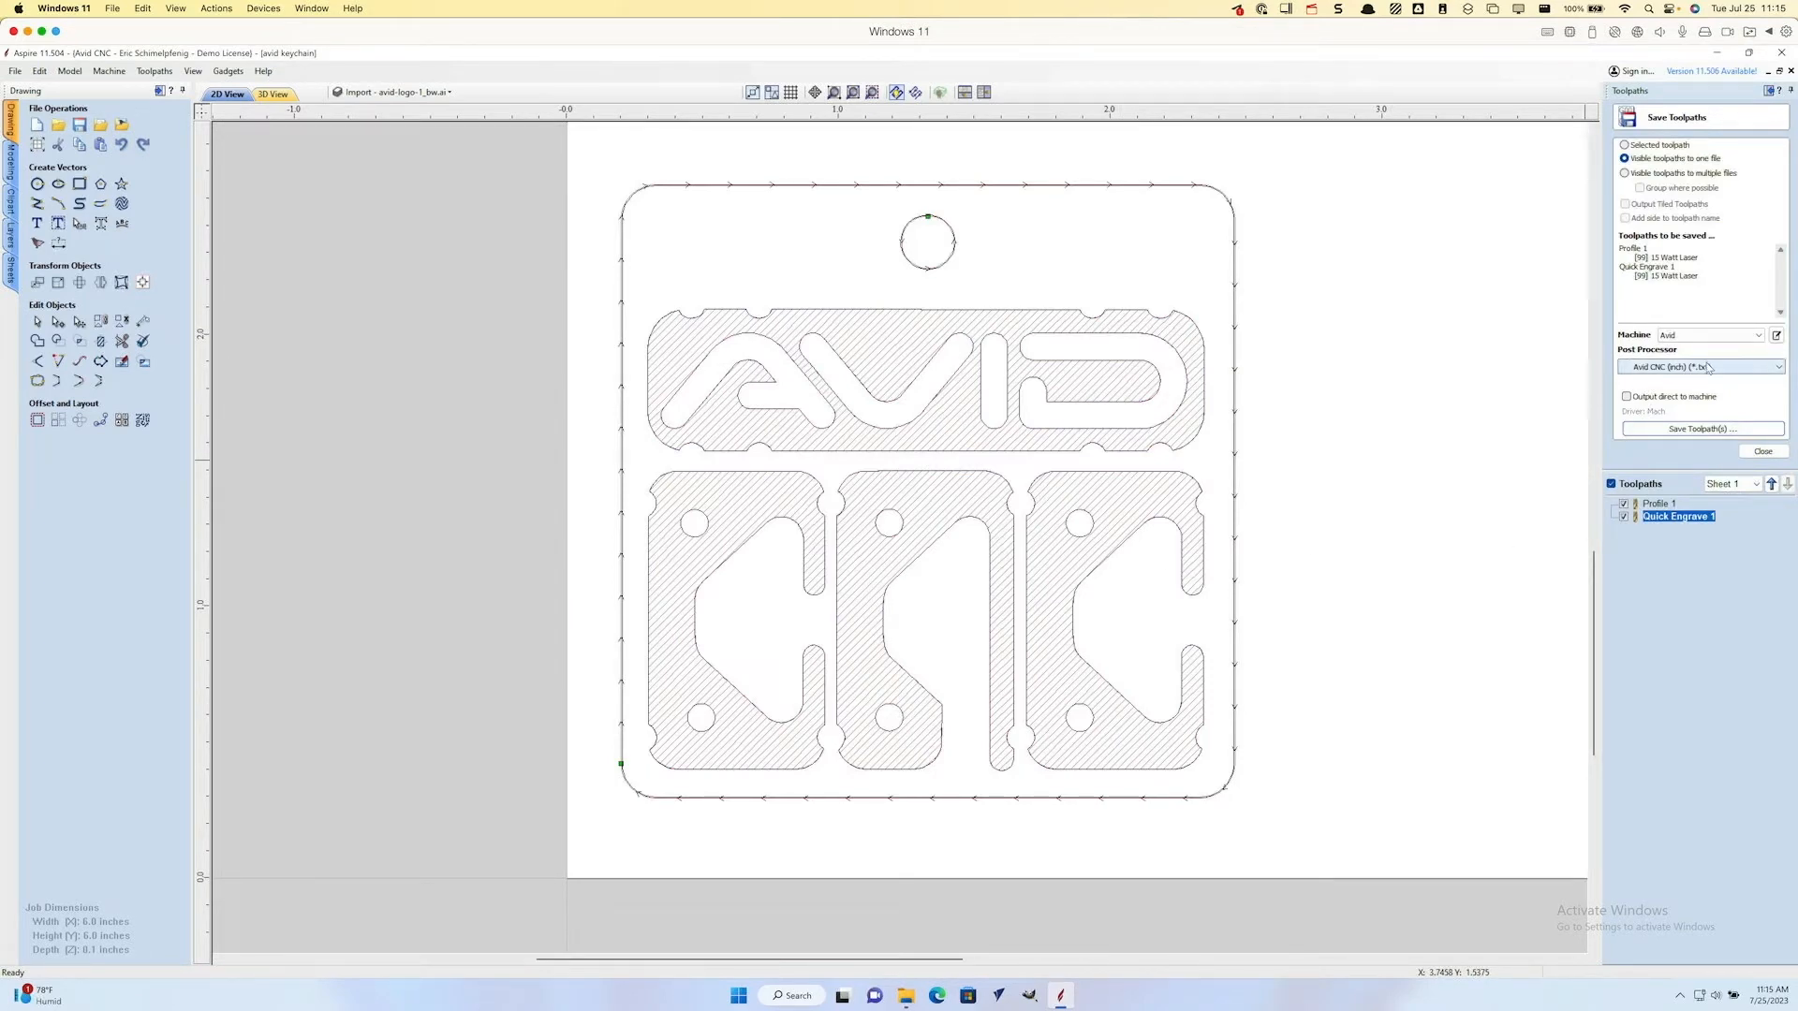
left_click(1686, 429)
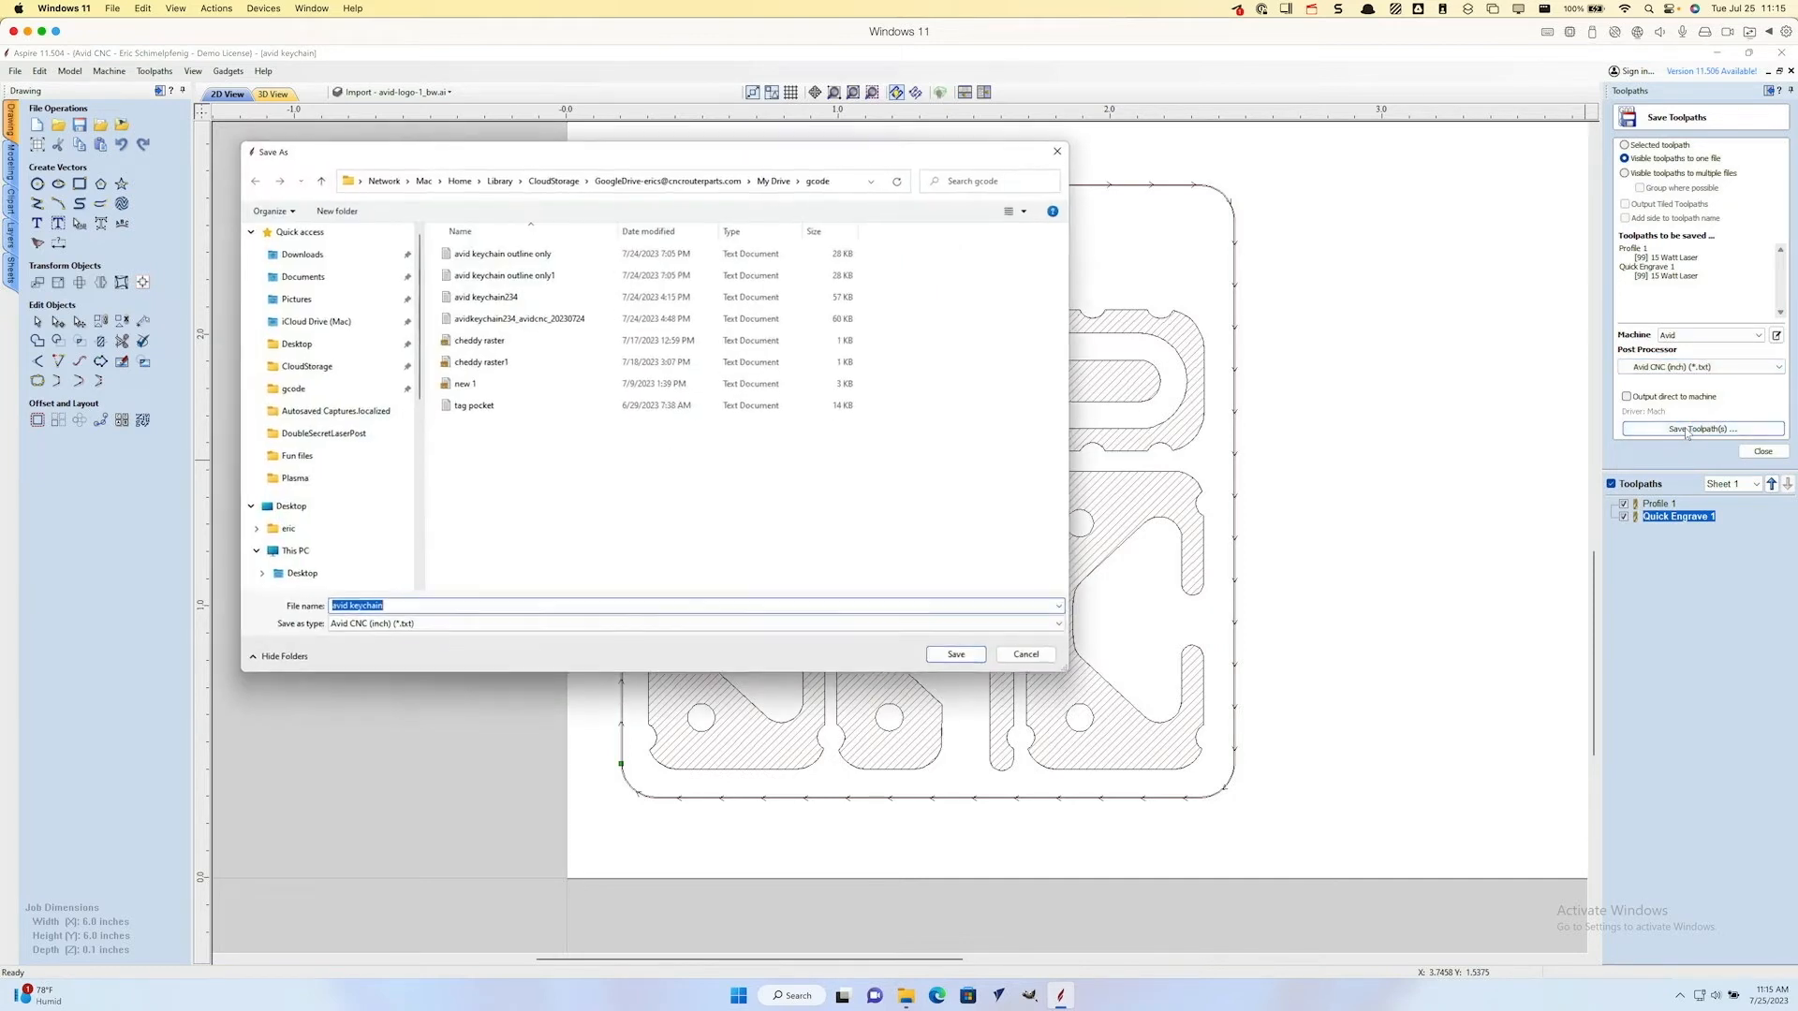
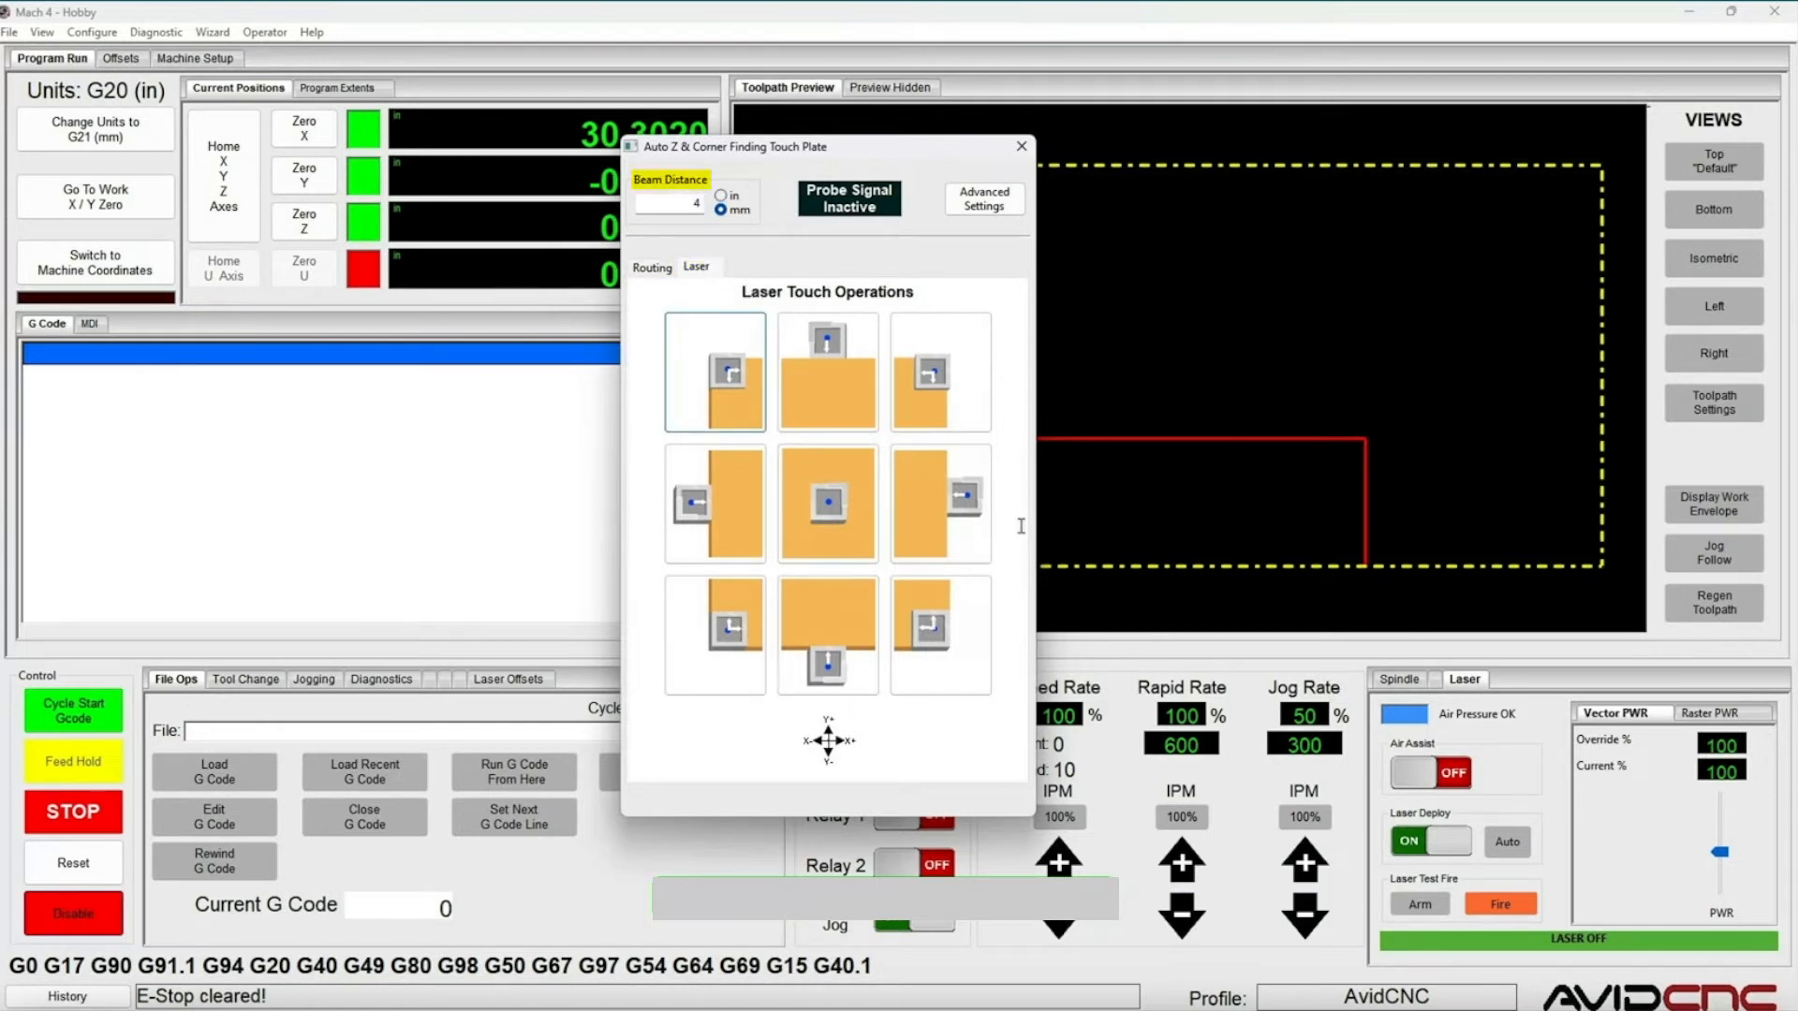
Step: In Mach4, run the laser touch plate's Bottom Left Corner Probe with a beam distance of 4 mm
left_click(693, 203)
double_click(697, 203)
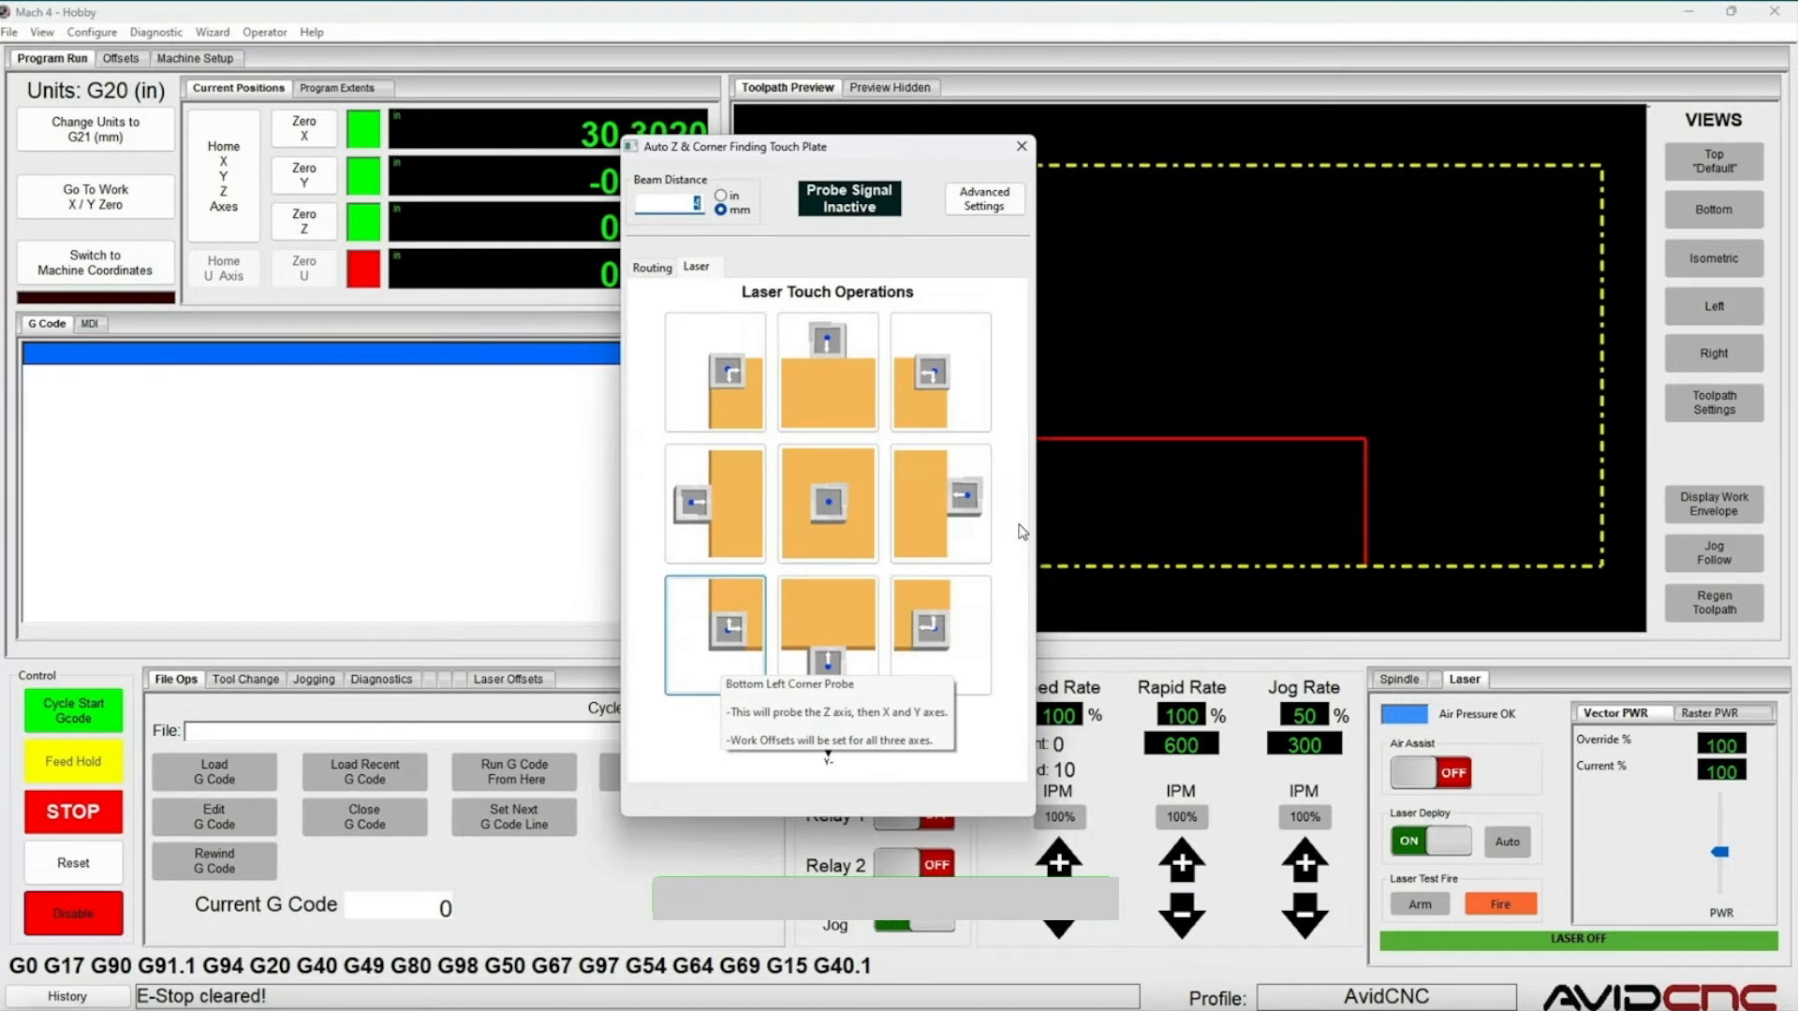
left_click(720, 655)
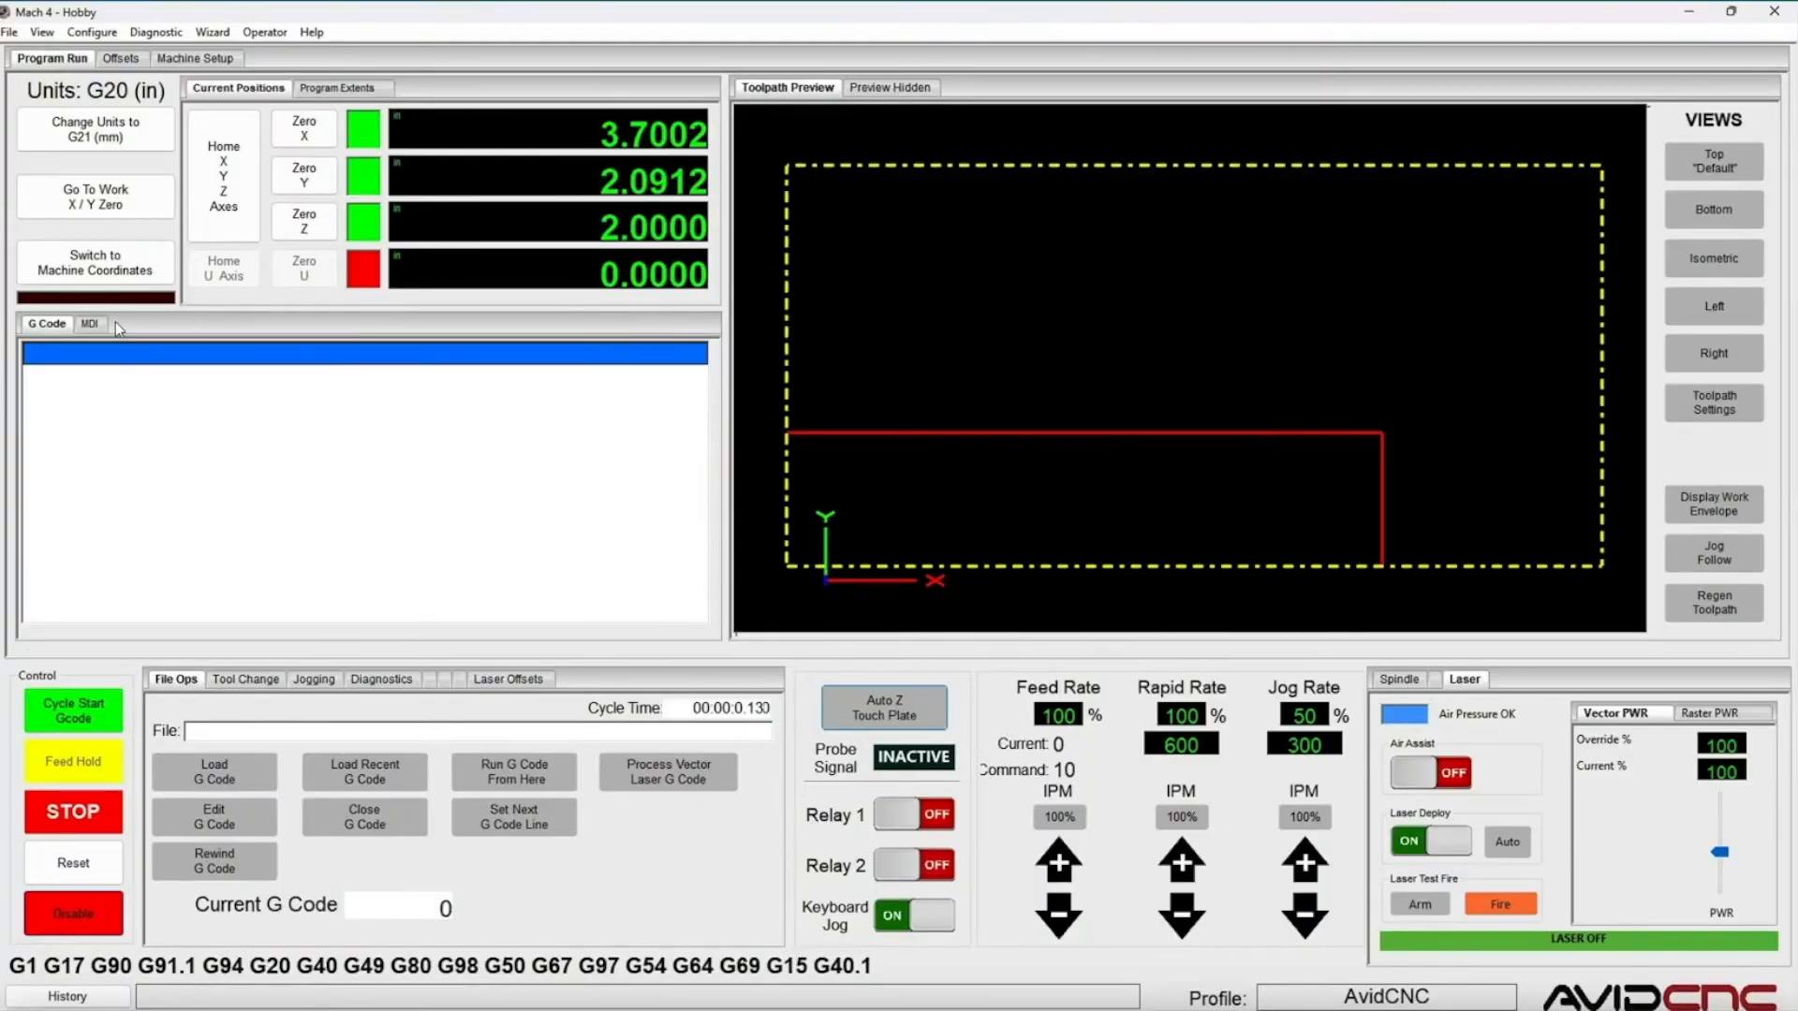
Step: Move the Z axis to its work zero by running the manual command z0
left_click(90, 324)
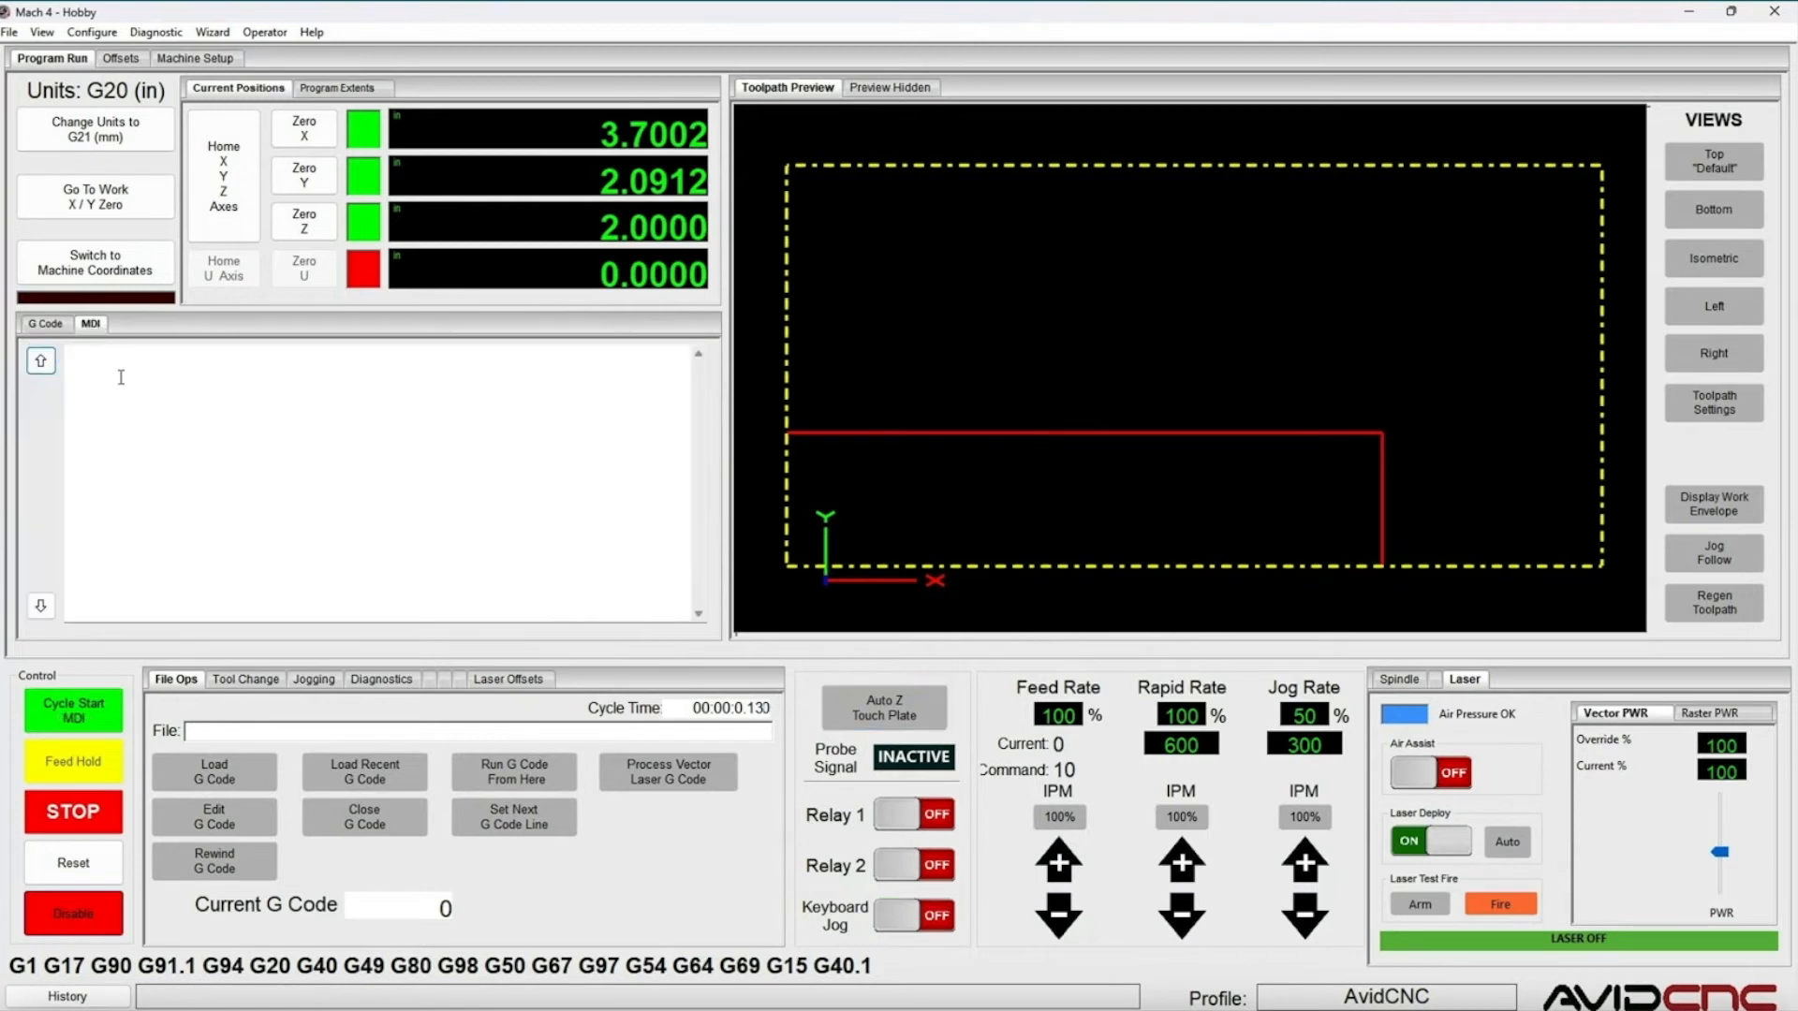
left_click(117, 375)
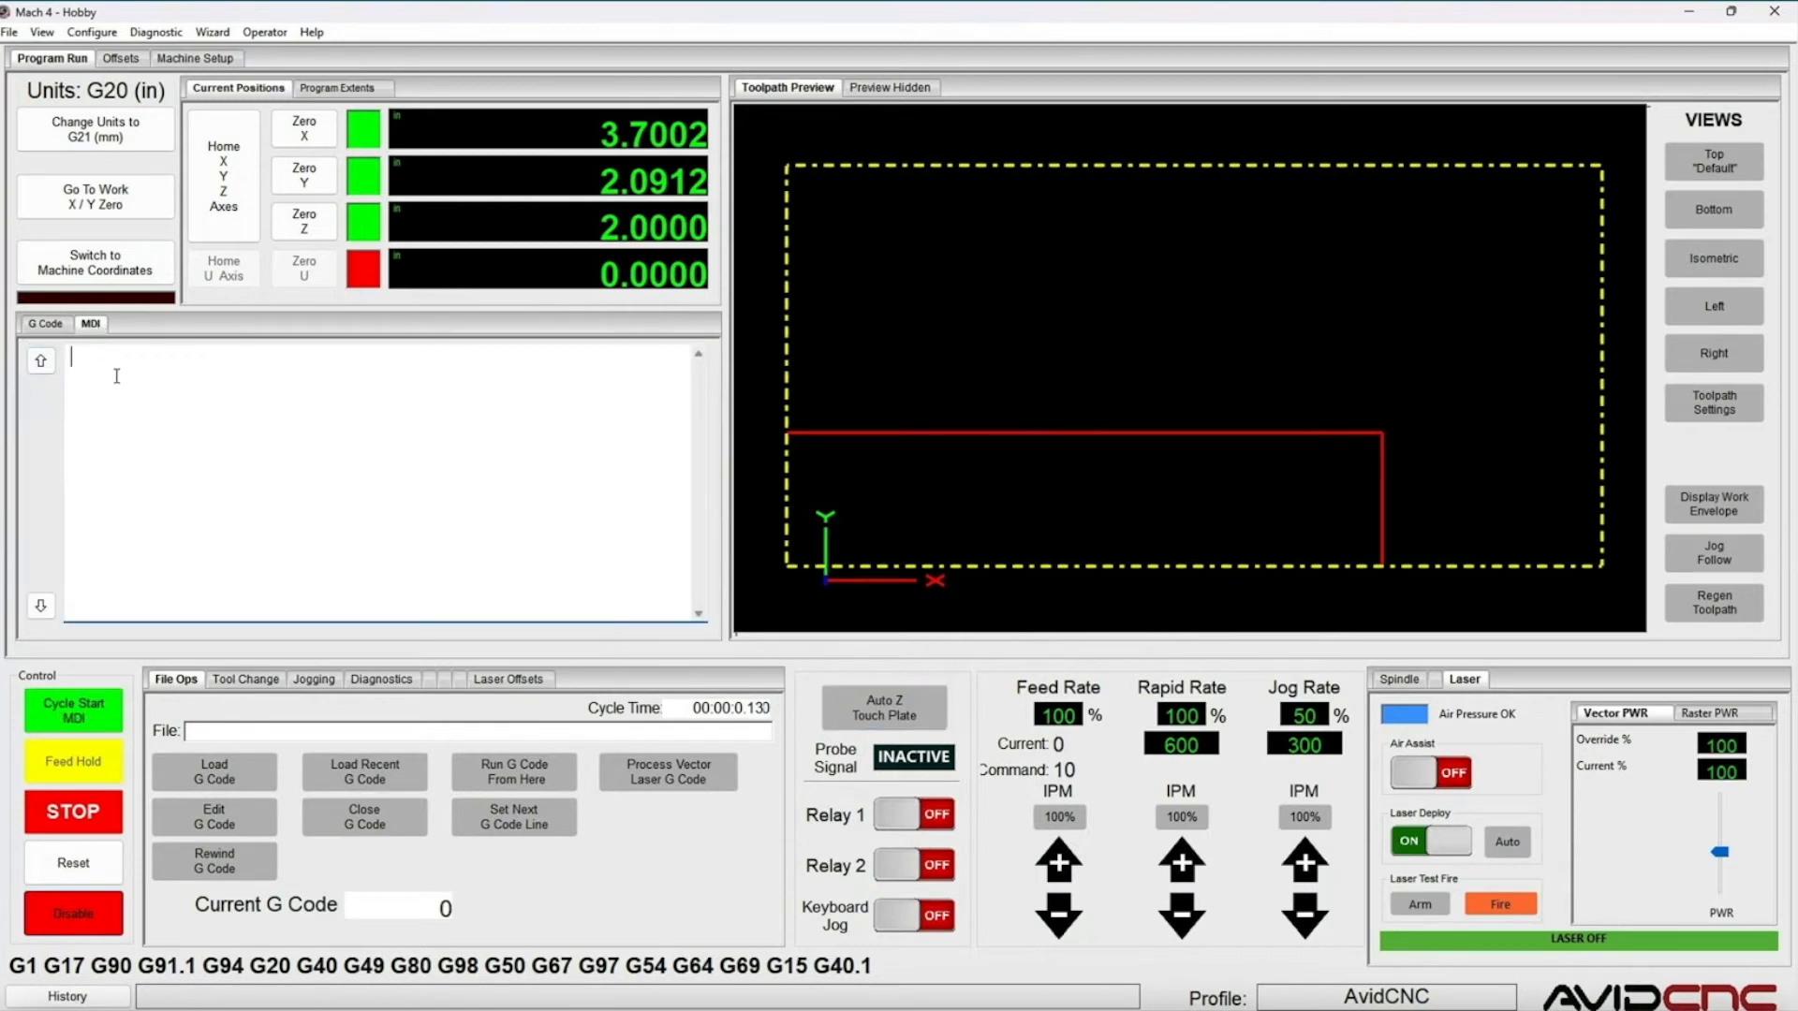
type("z0")
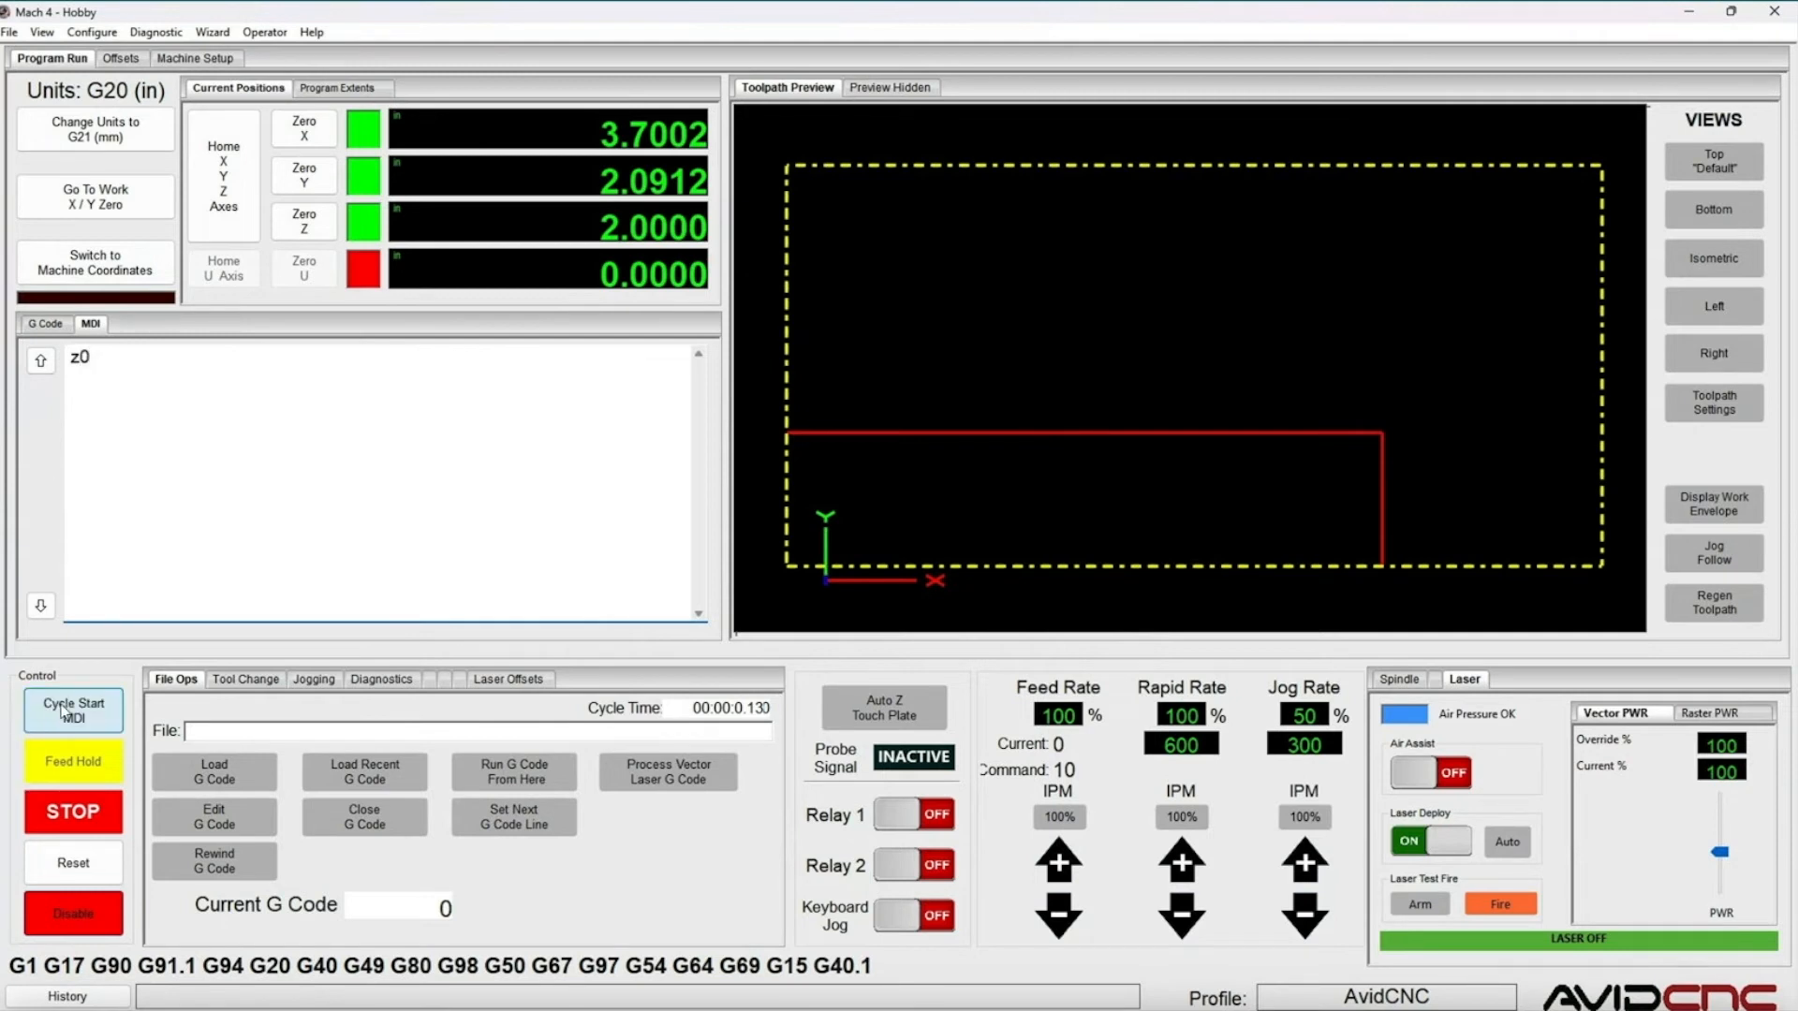
left_click(62, 712)
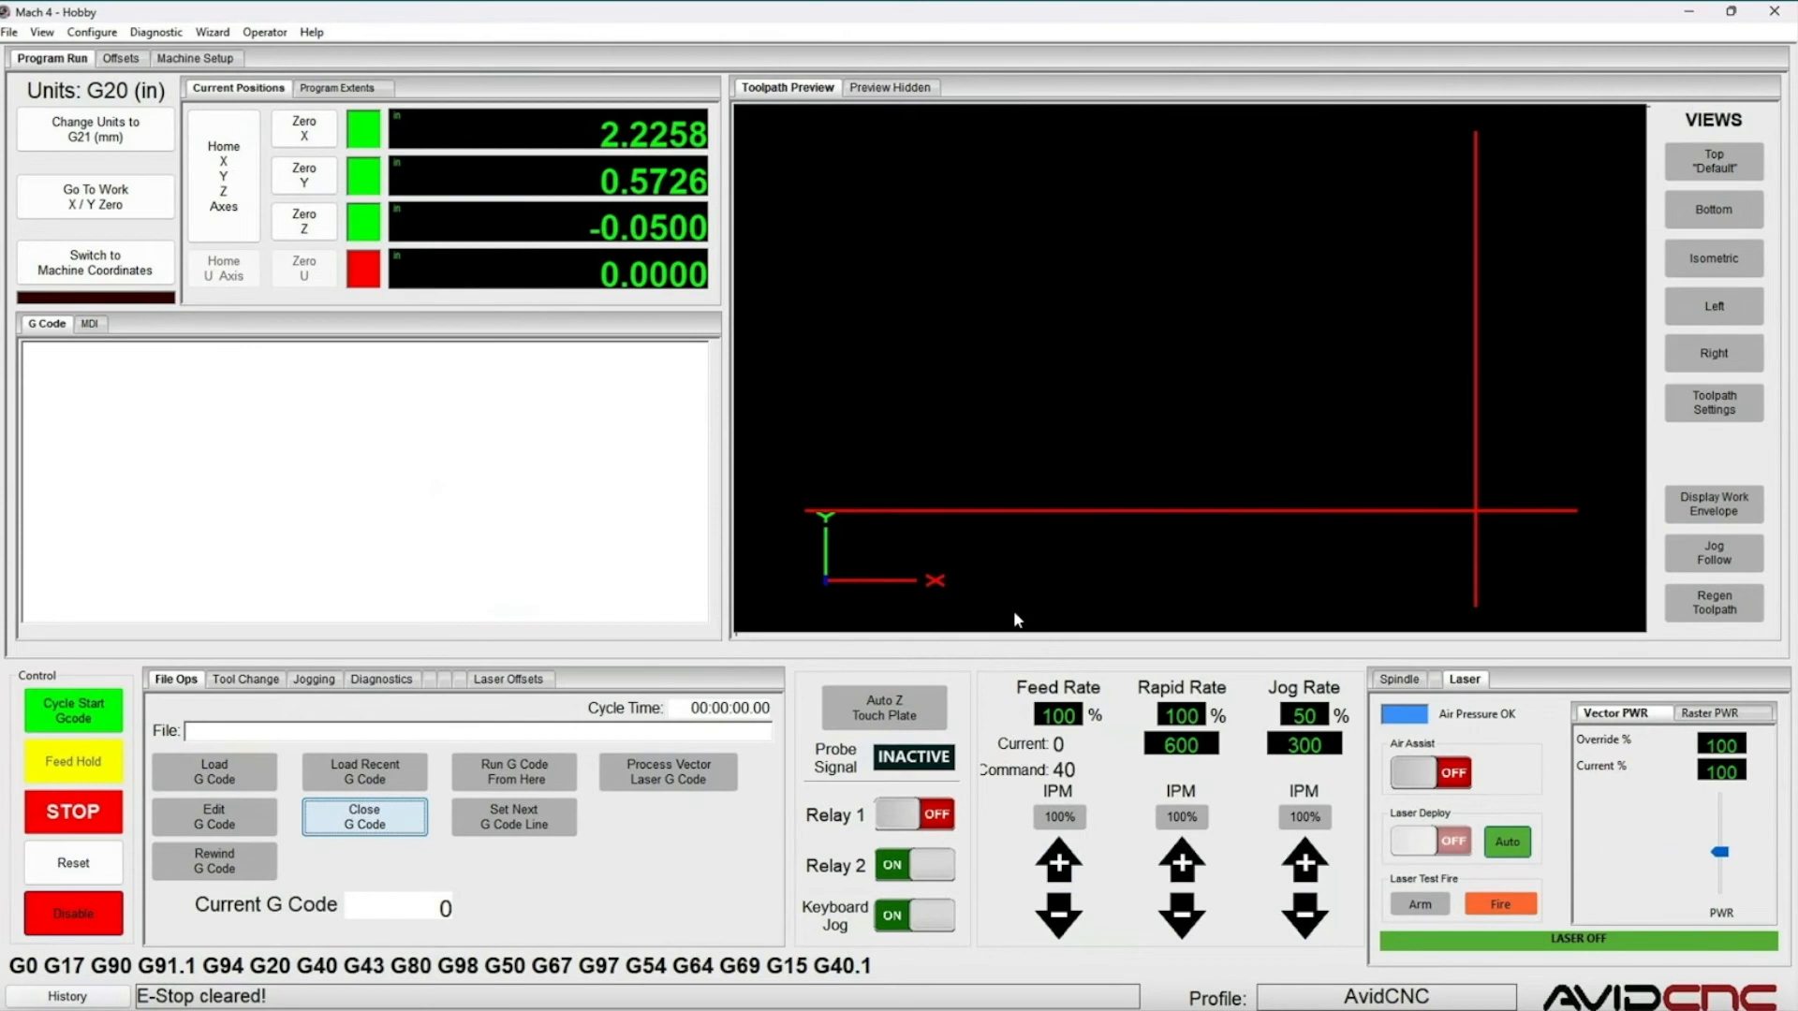
Step: Load the G-code file avid keychain234.txt and convert it for vector laser use
key("ctrl+o")
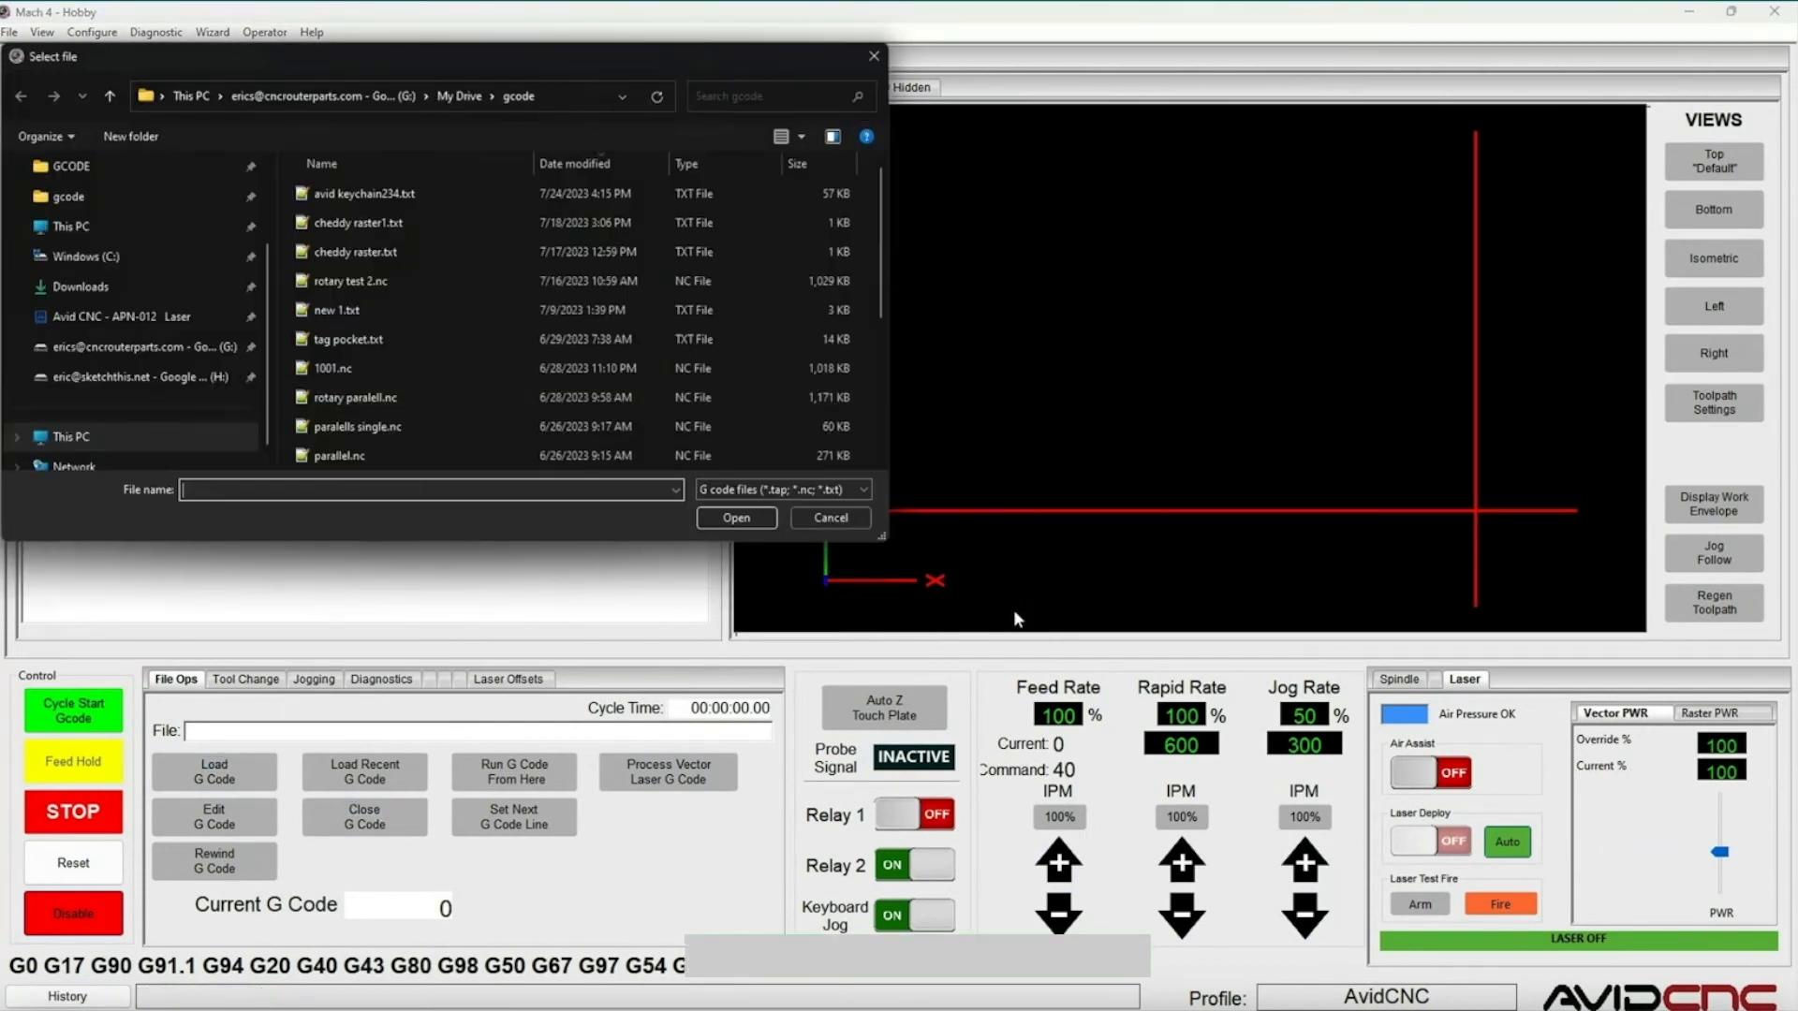
key("Down")
key("Return")
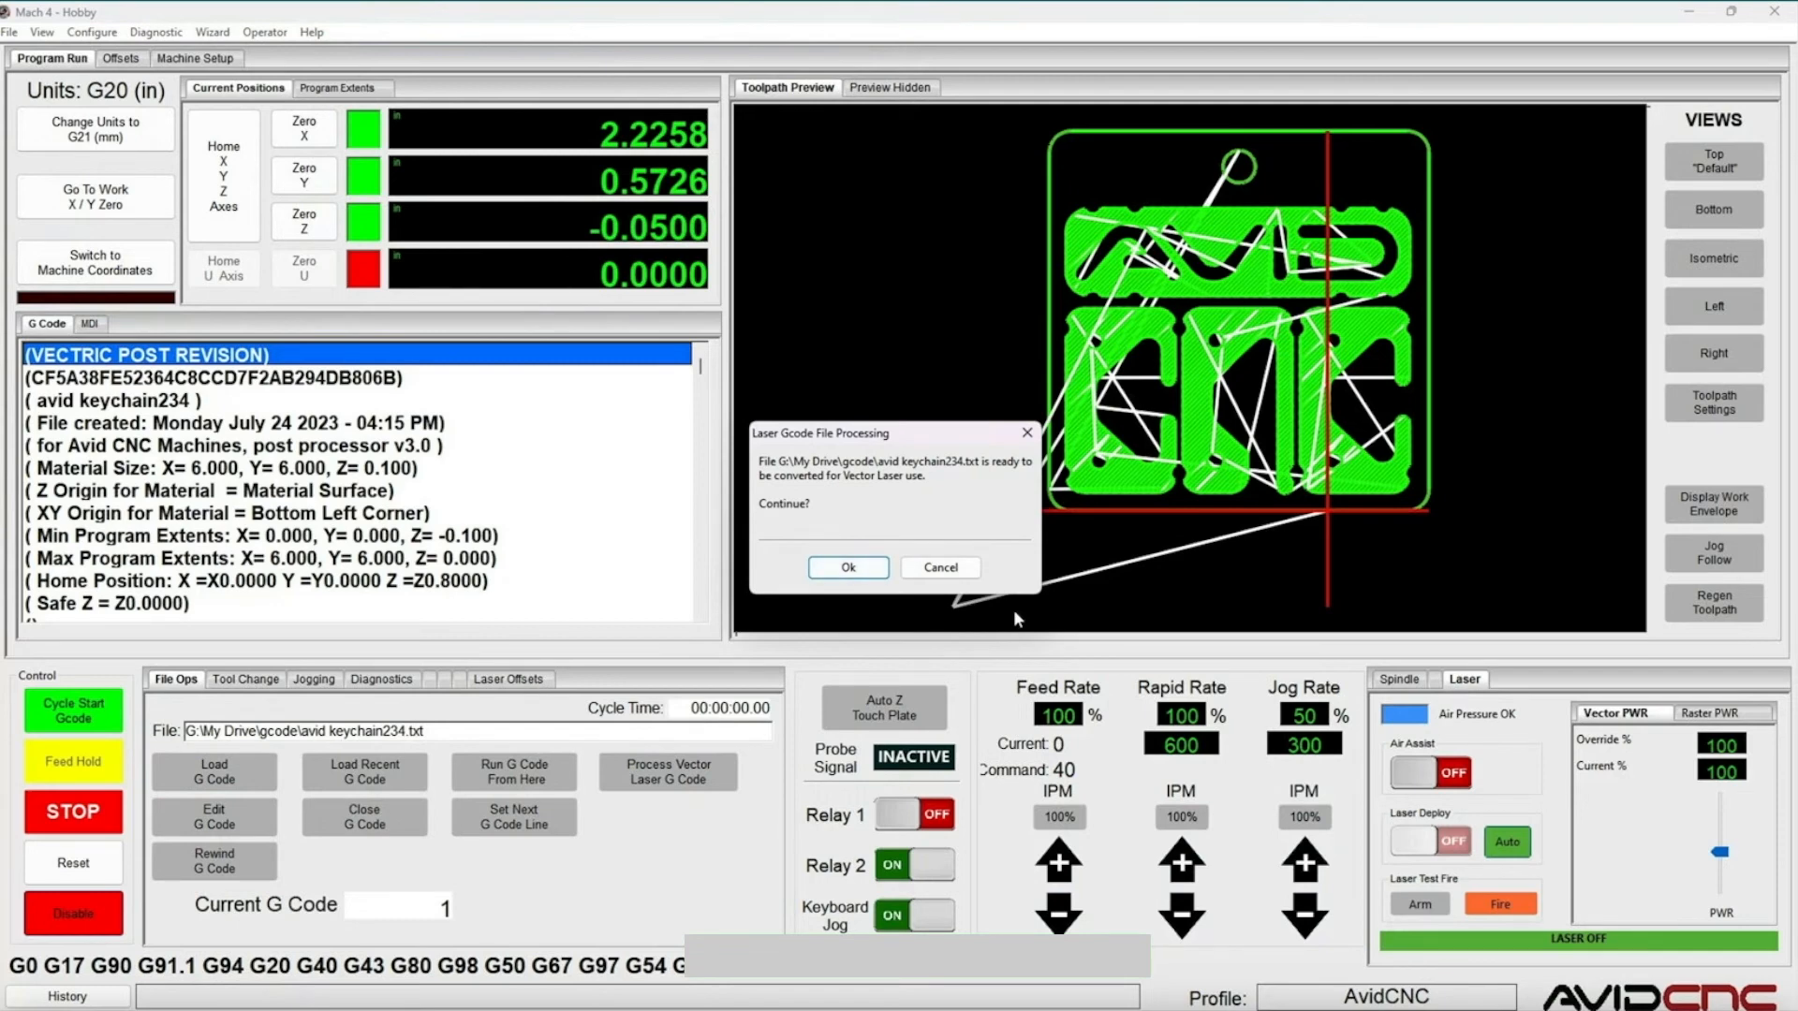
key("Return")
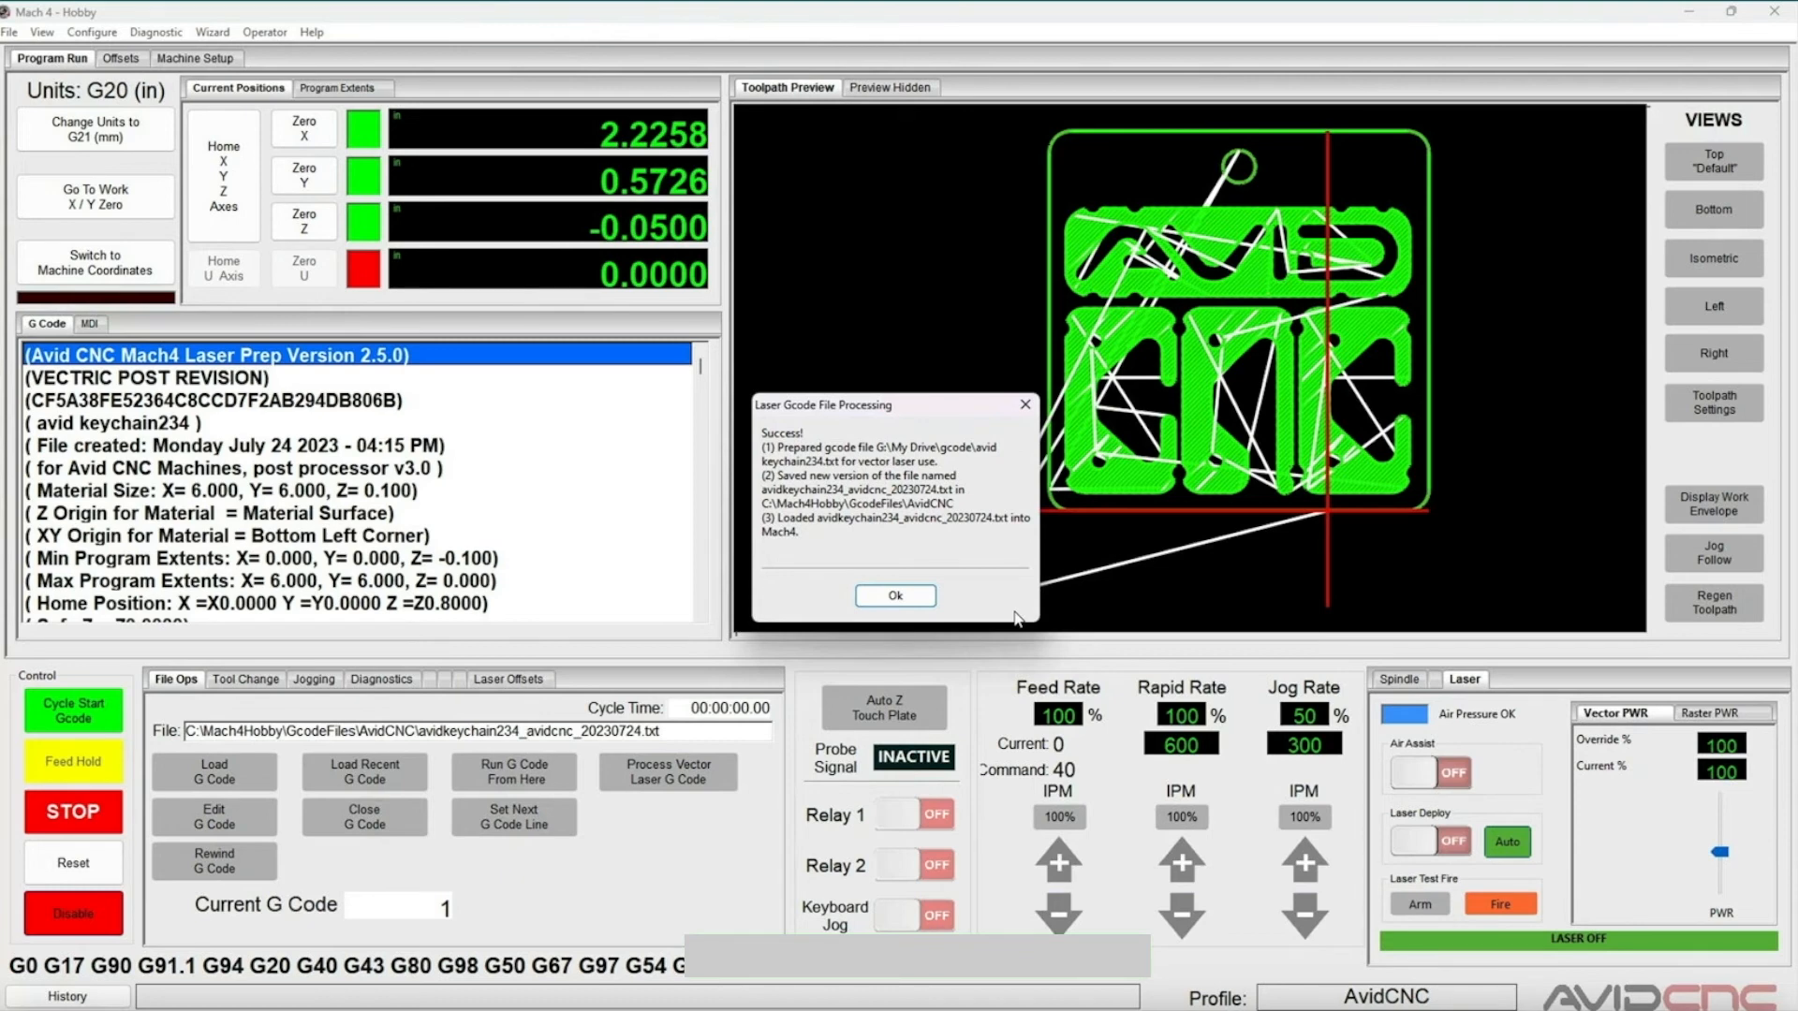
key("Return")
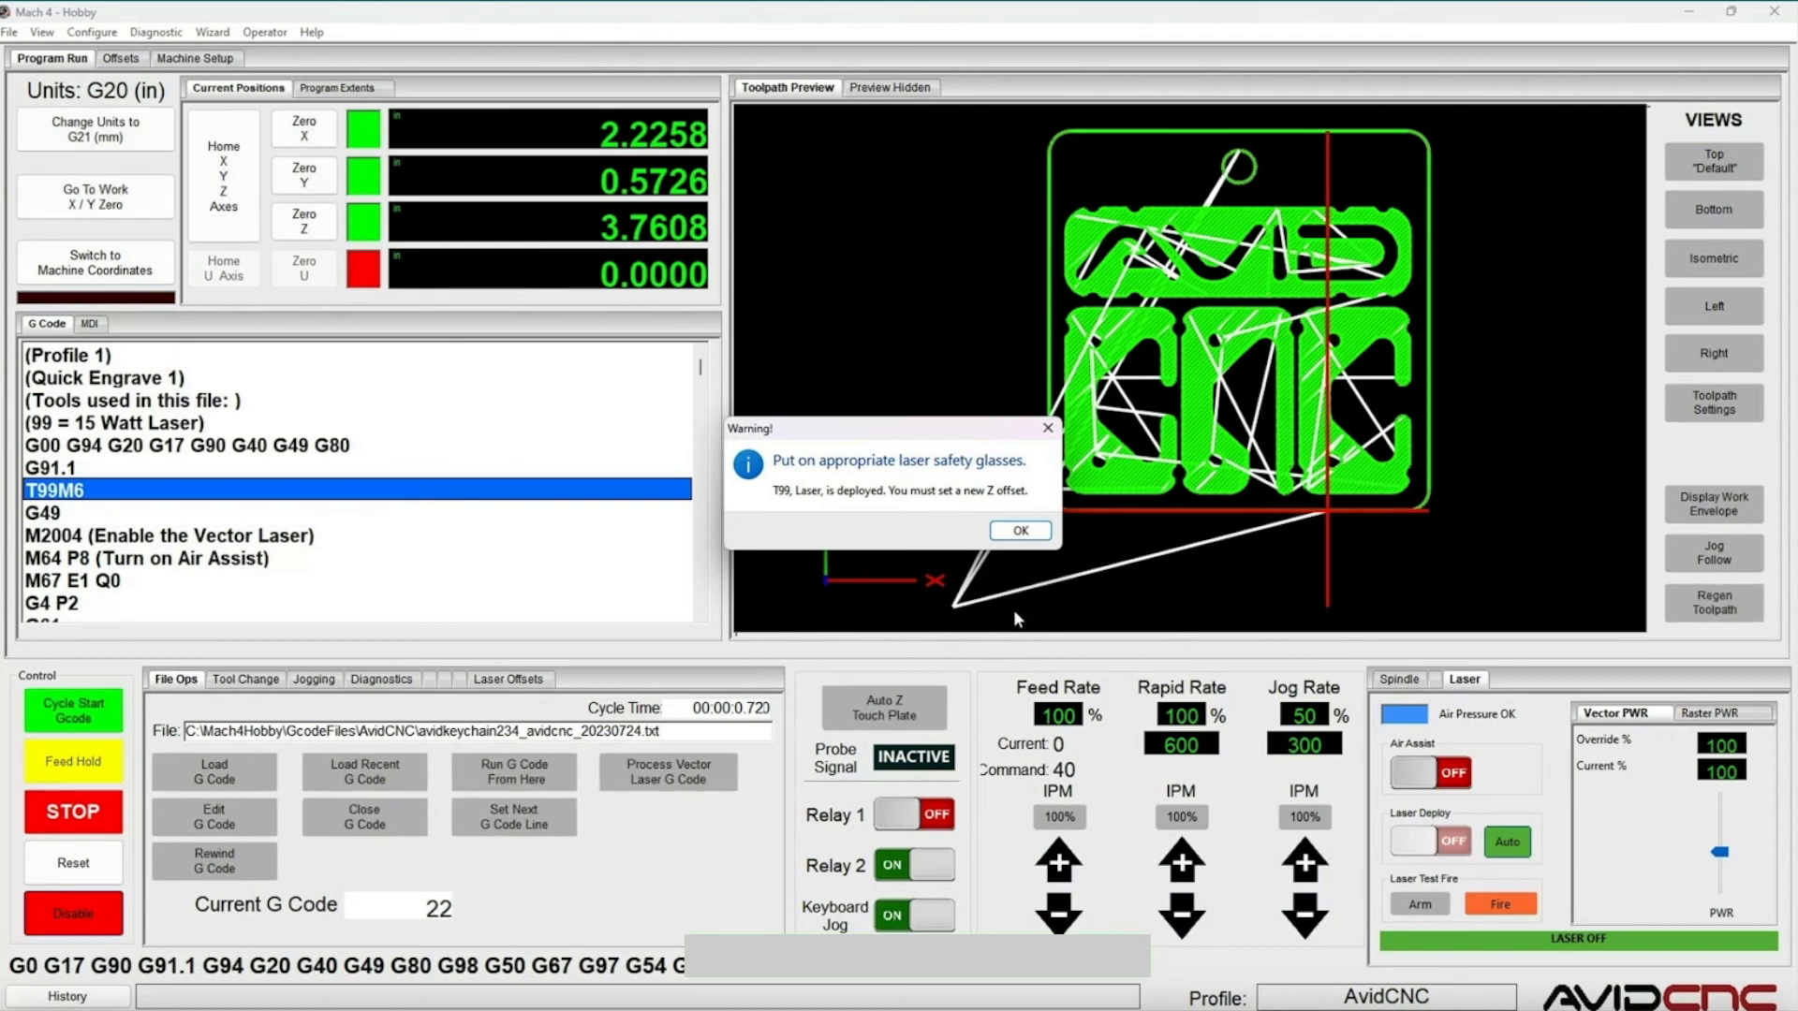
Step: Acknowledge the laser safety warning for tool 99 and approve the move to safe Z to continue the program
key("Return")
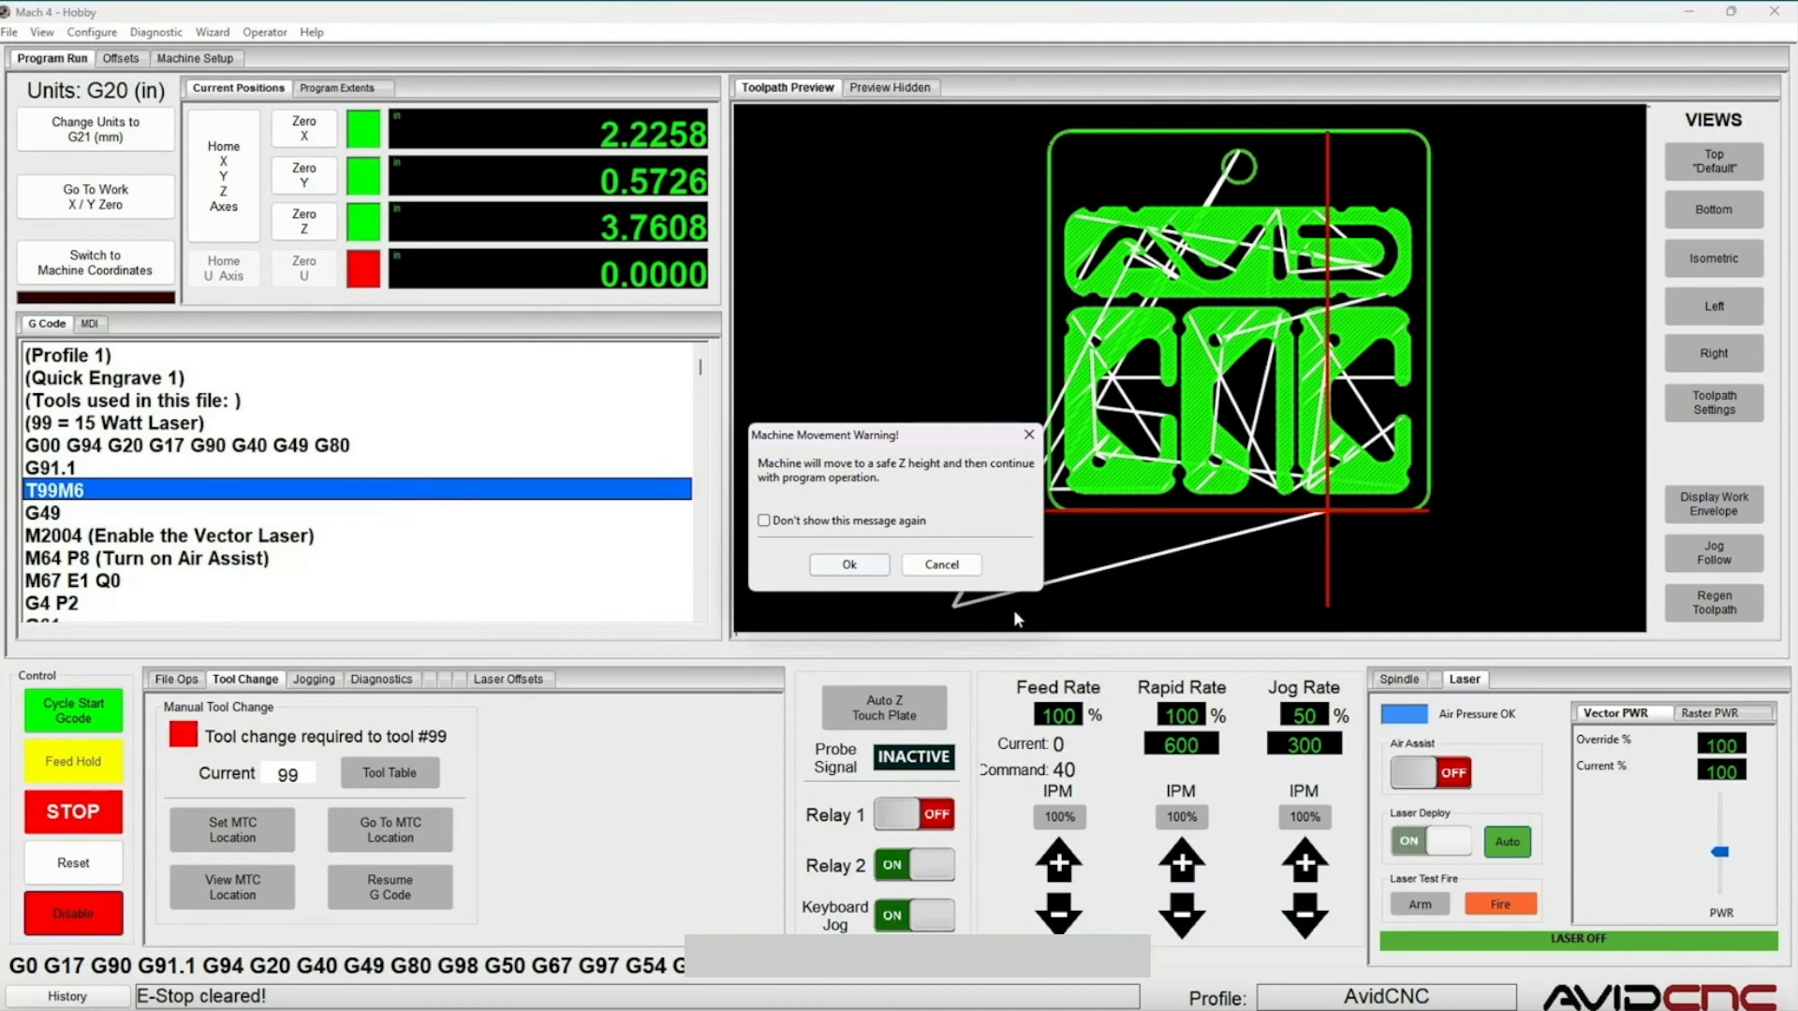
key("Return")
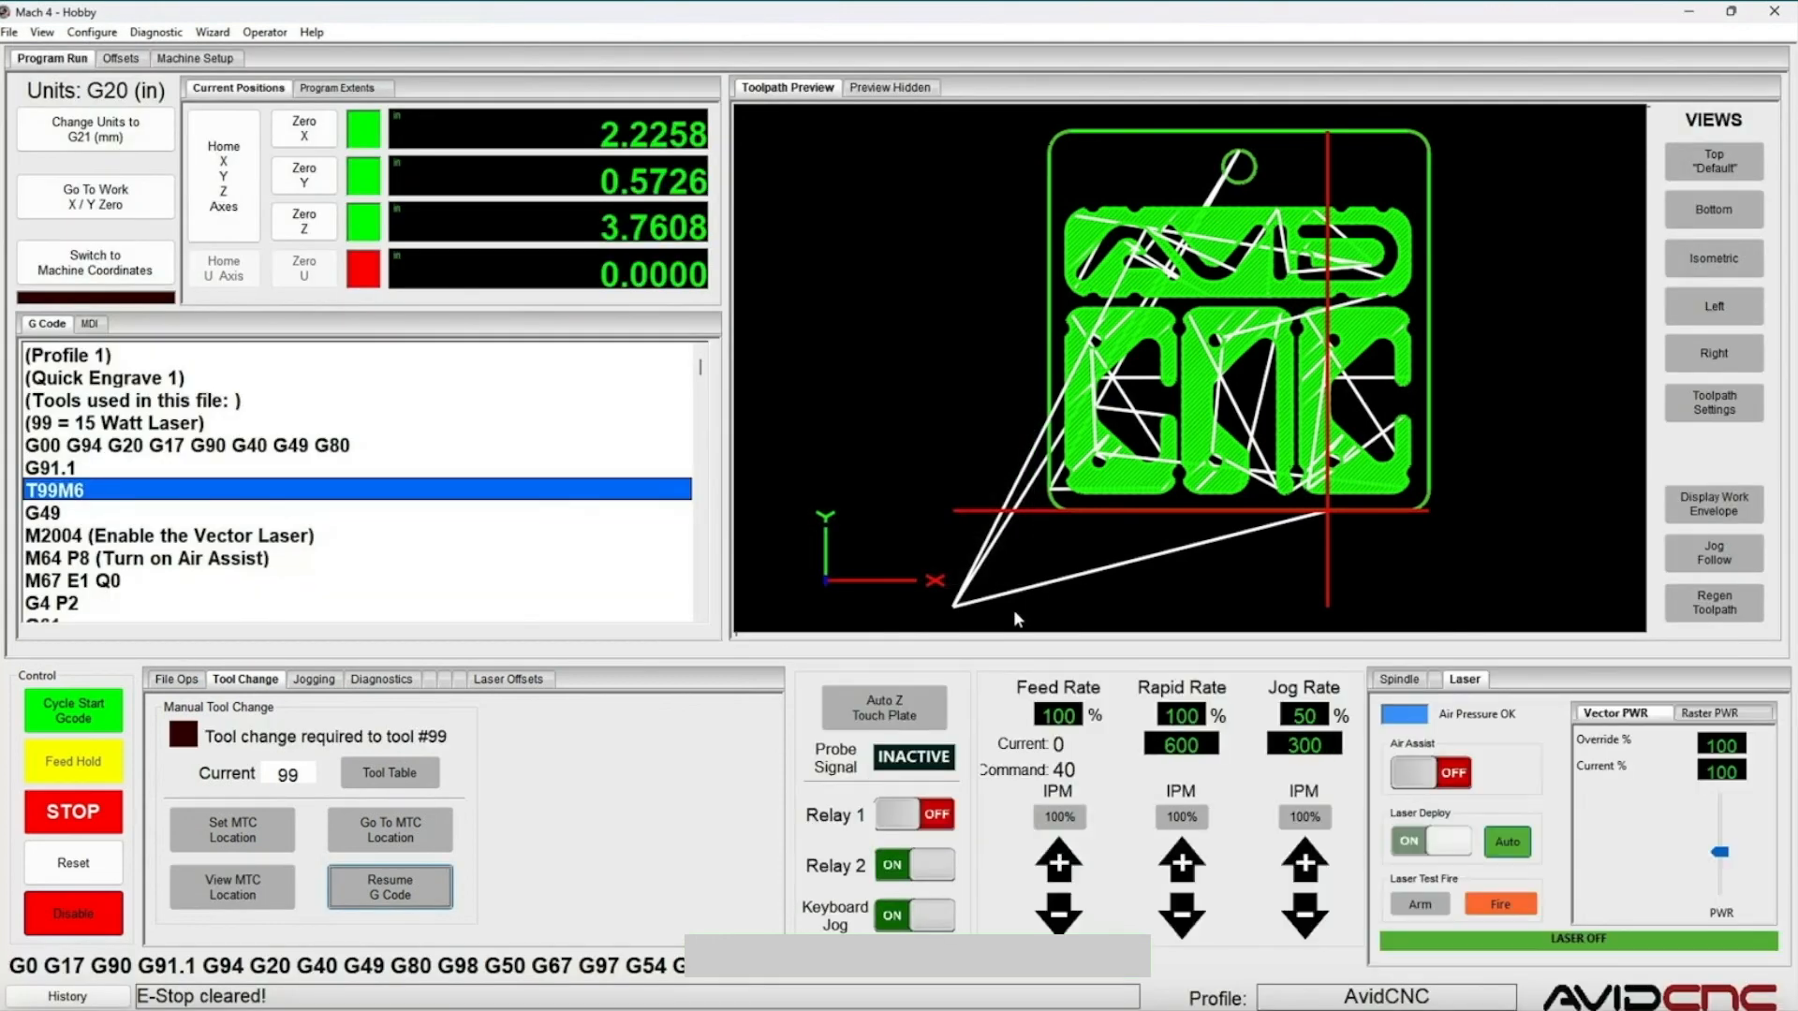